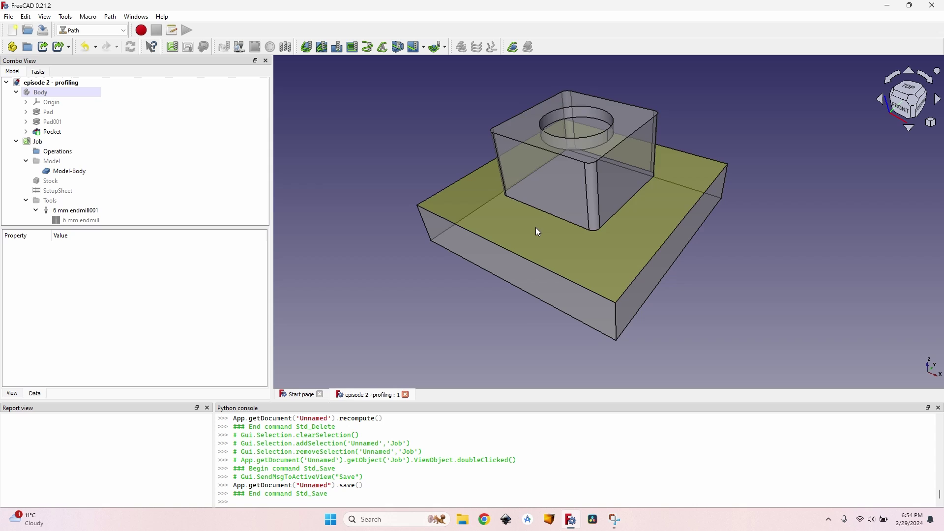
Add a Profile operation around the whole model in the job and generate its toolpath.
left_click(36, 211)
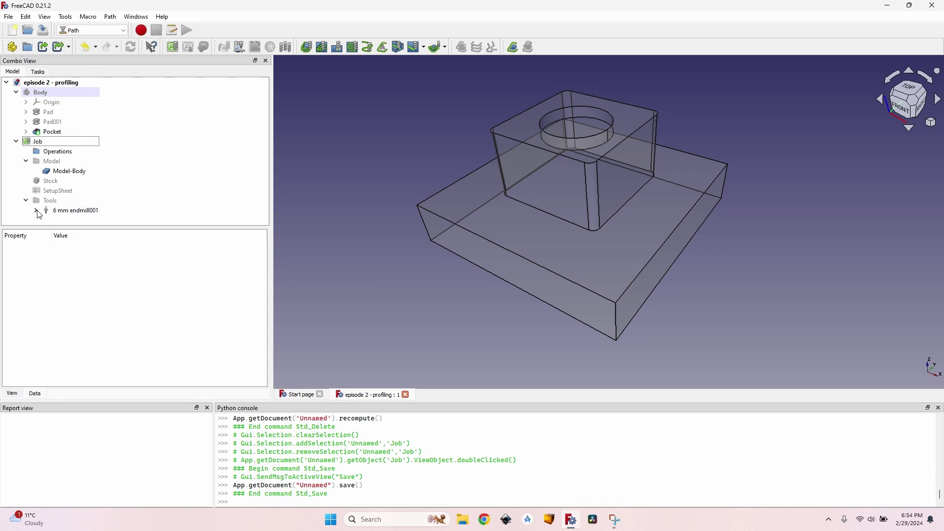
left_click(25, 200)
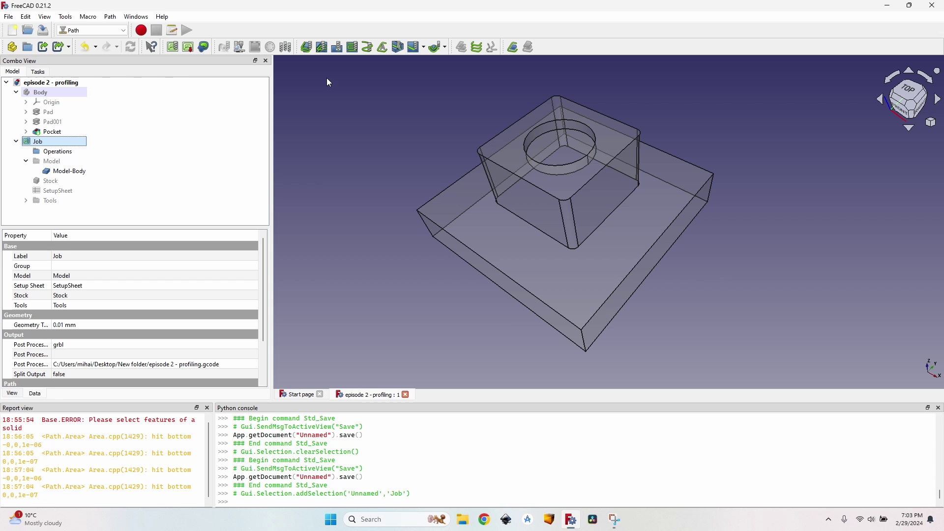
left_click(306, 48)
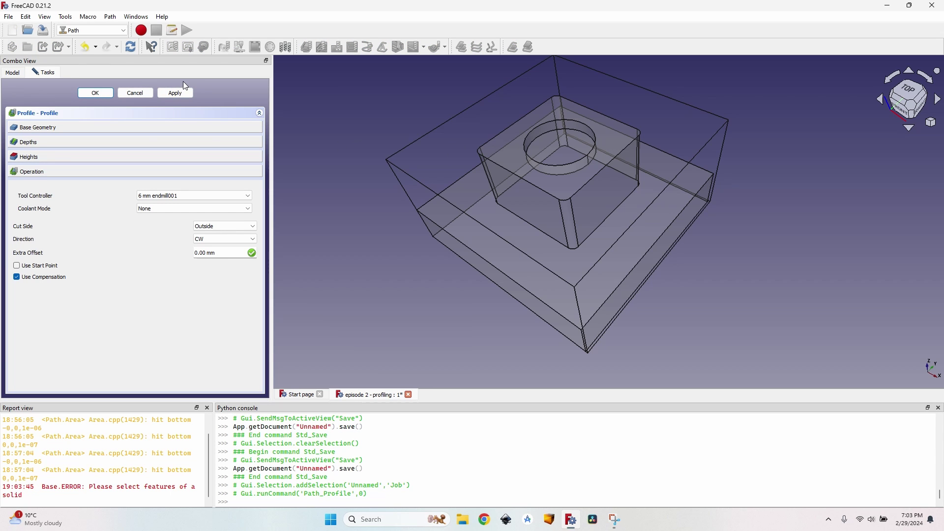
left_click(182, 94)
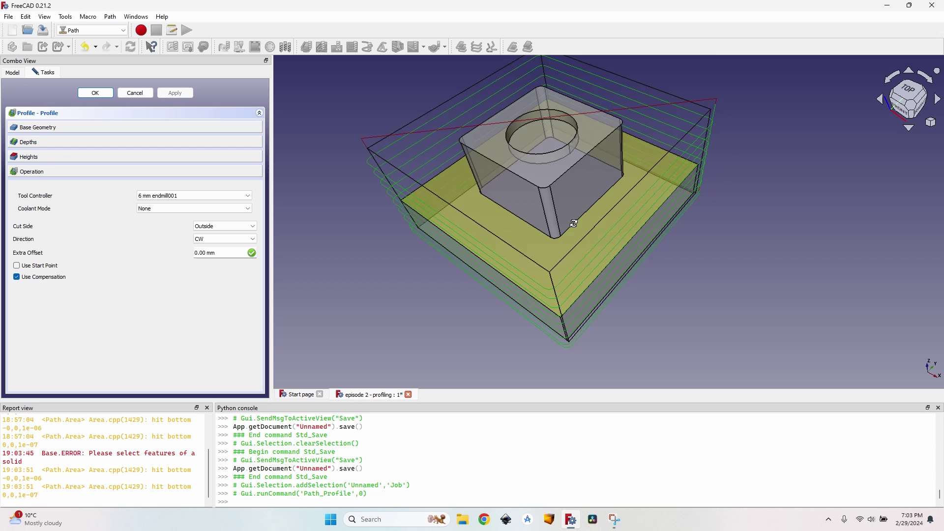
left_click_drag(529, 219, 562, 201)
scroll(559, 196, "up", 1)
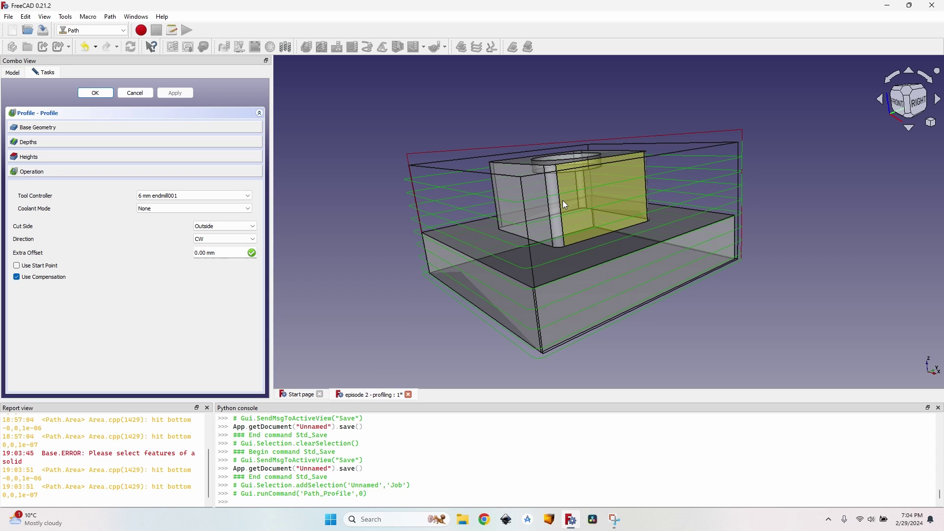
middle_click_drag(562, 199, 483, 163)
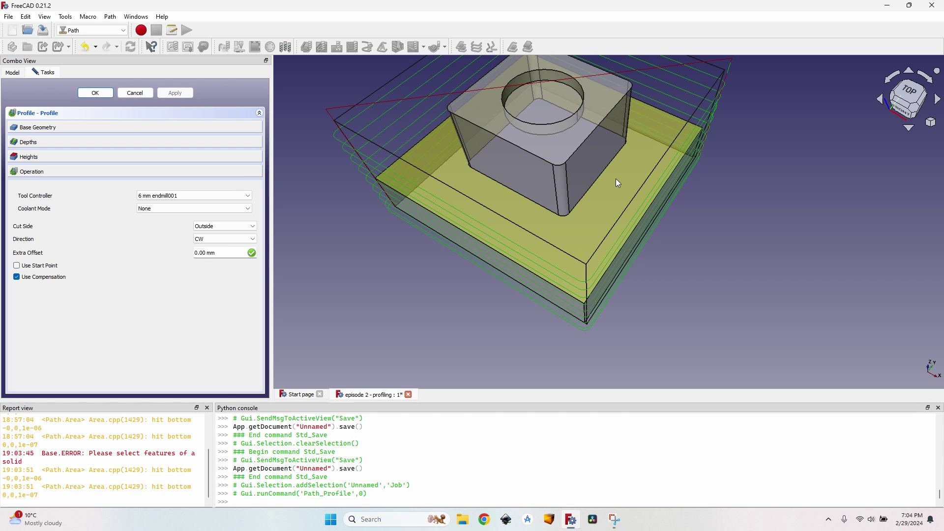
middle_click_drag(527, 216, 504, 263)
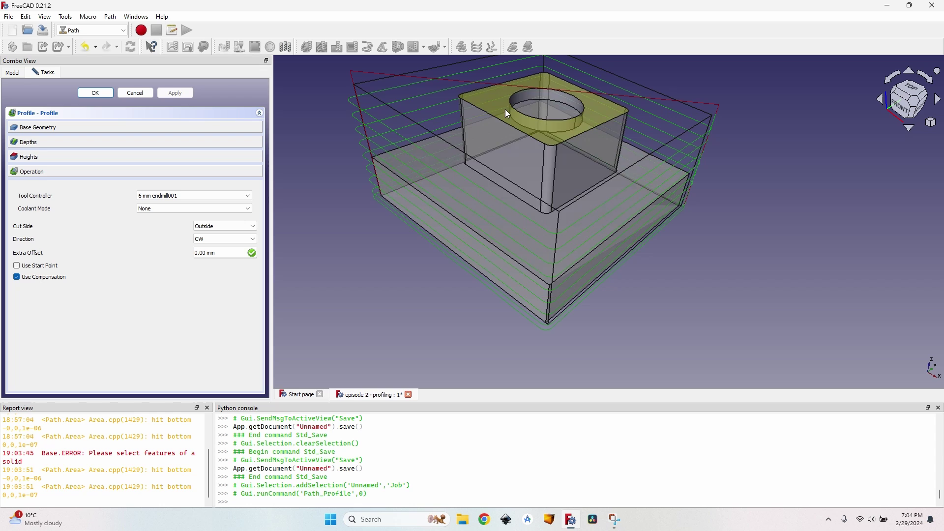
scroll(406, 172, "up", 5)
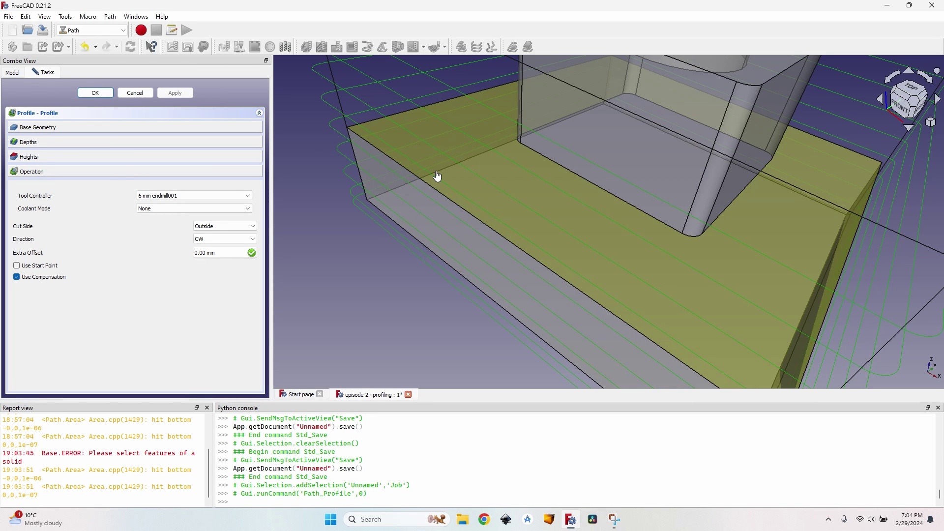
Set the profile's start depth from the base plate's top face and recalculate the toolpath.
left_click(438, 176)
left_click(40, 142)
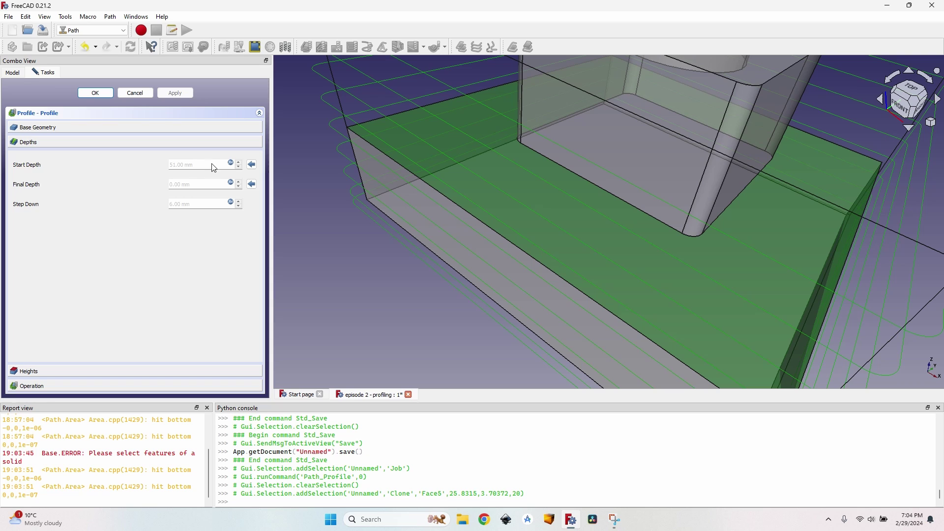
left_click(253, 166)
left_click(173, 95)
Inspect the profile toolpath's passes around the sides of the base plate.
scroll(411, 135, "down", 4)
middle_click_drag(556, 168, 521, 149)
scroll(432, 166, "up", 4)
scroll(450, 157, "down", 4)
middle_click_drag(449, 157, 526, 168)
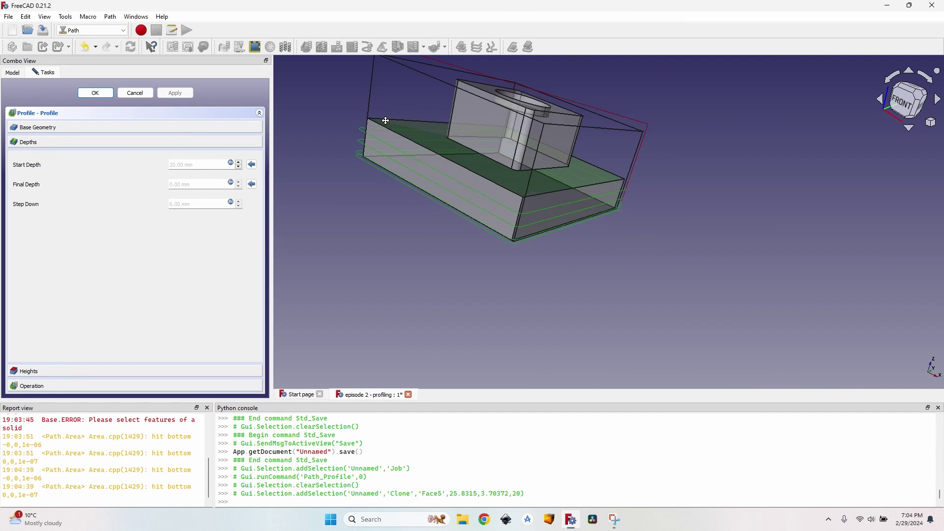
middle_click_drag(386, 121, 429, 146)
middle_click_drag(562, 159, 542, 175)
scroll(546, 176, "up", 3)
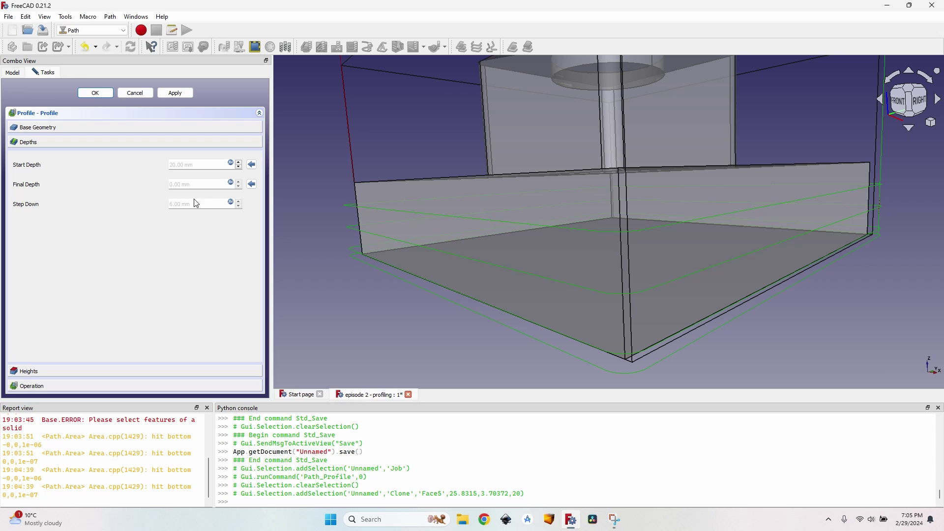
Set the profile's step down to the formula OpToolDiameter/2, recalculate the toolpath and accept the operation.
left_click(231, 203)
left_click(233, 222)
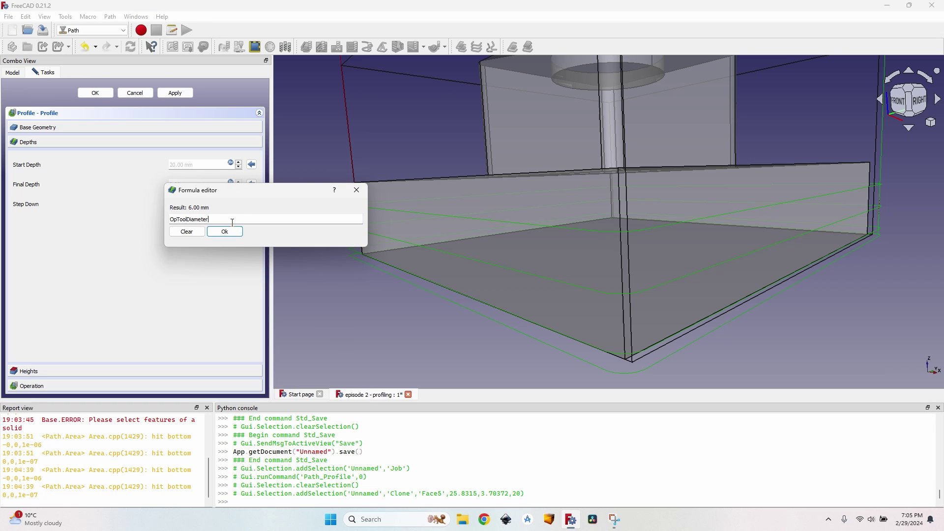
type("/")
type("2")
key("Return")
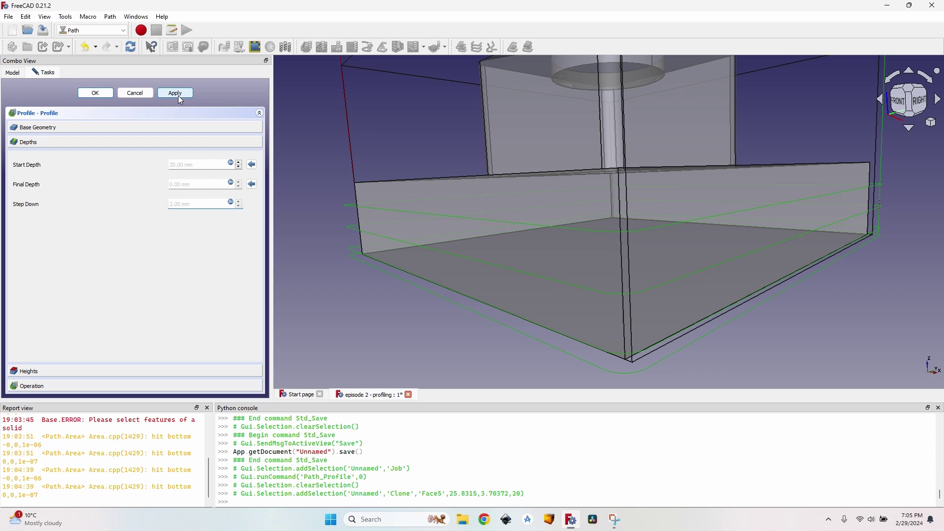
left_click(177, 94)
middle_click_drag(331, 198, 525, 238)
middle_click_drag(463, 184, 509, 230)
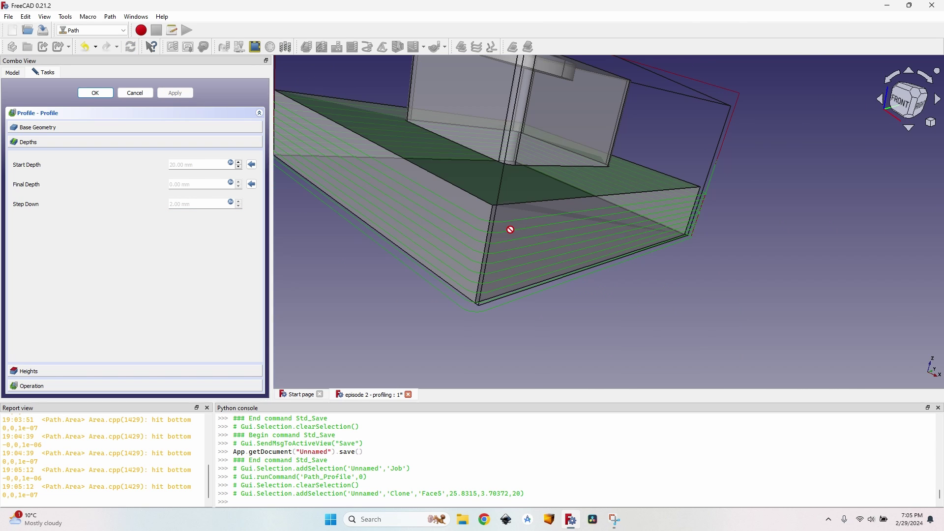
scroll(393, 129, "up", 5)
scroll(392, 128, "down", 5)
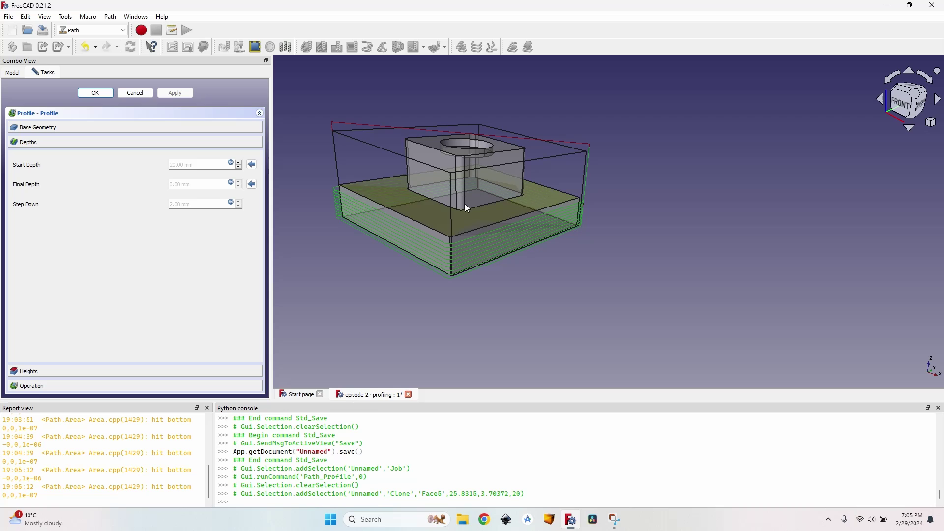
middle_click_drag(396, 186, 476, 213)
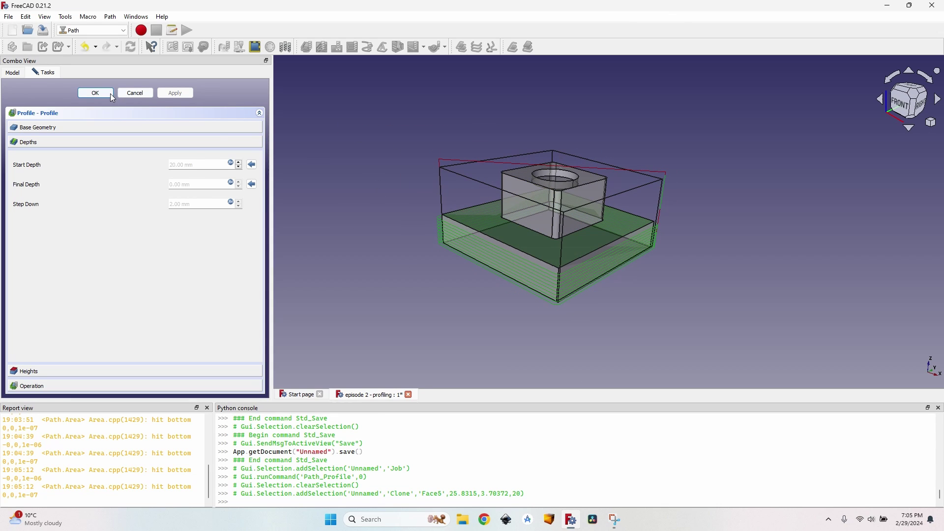
left_click(96, 93)
Examine the Profile toolpath around the base plate and the travel direction of its passes.
scroll(517, 217, "up", 3)
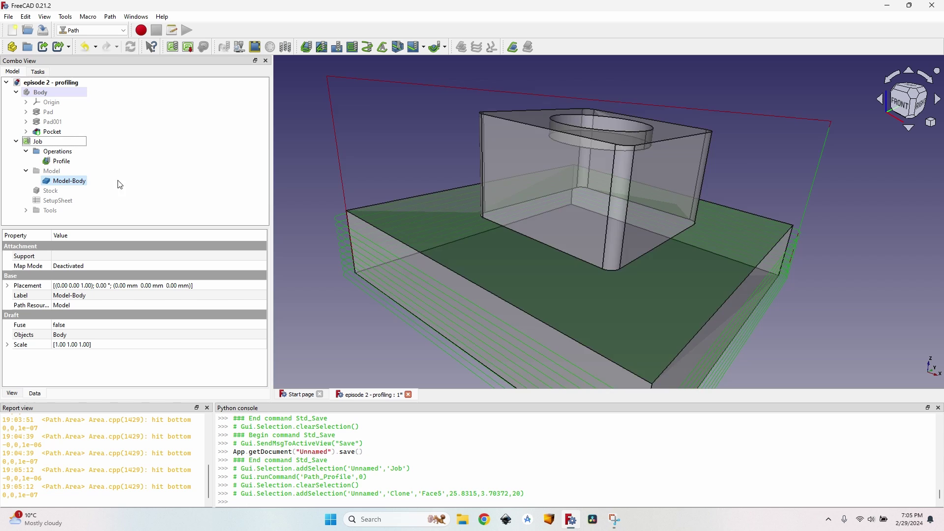
scroll(409, 173, "down", 3)
left_click(61, 163)
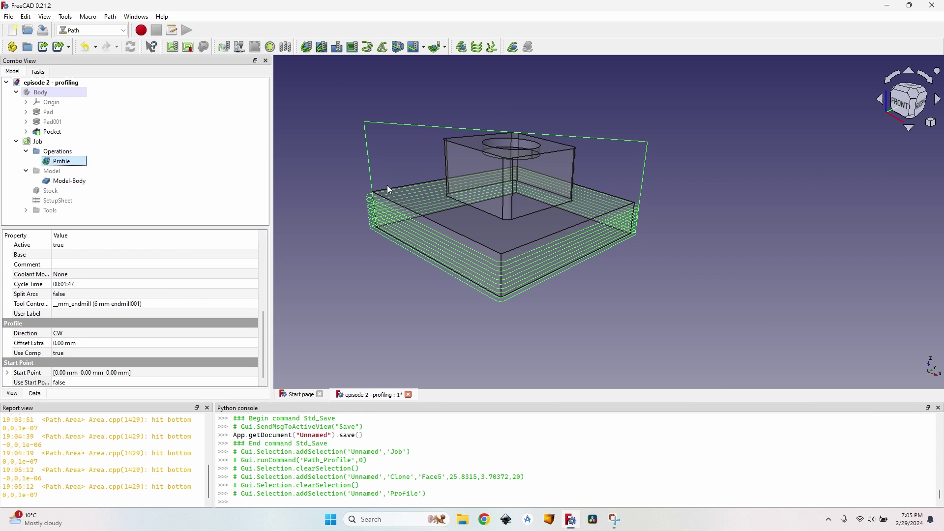
left_click(317, 179)
scroll(369, 210, "up", 2)
scroll(529, 264, "up", 2)
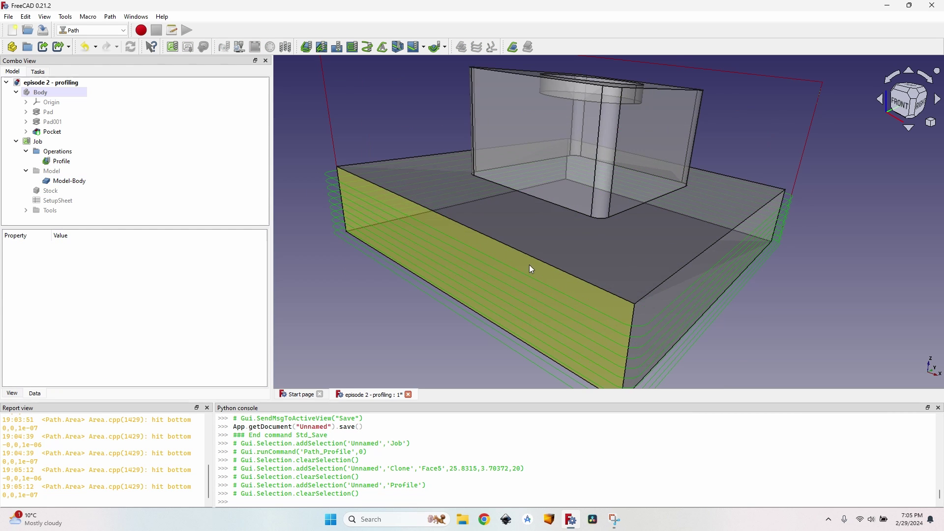
scroll(501, 263, "down", 1)
scroll(510, 270, "up", 3)
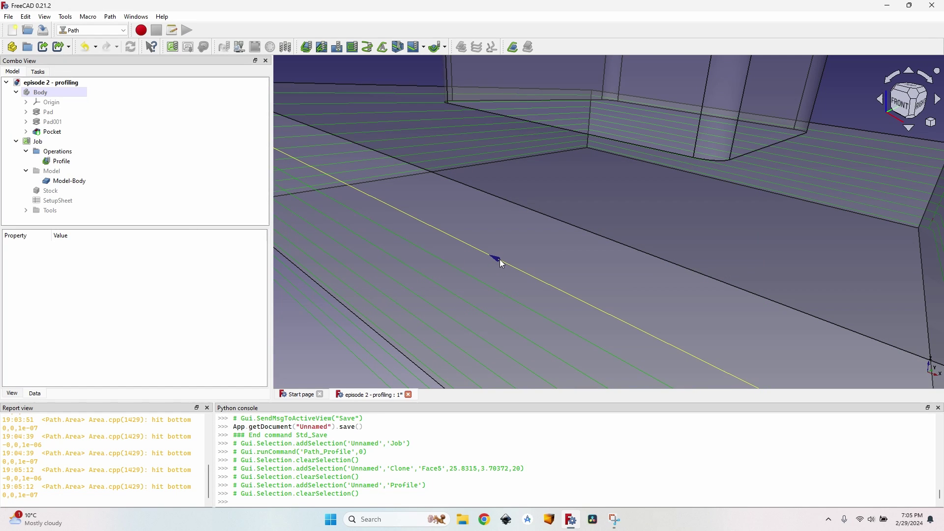
scroll(494, 253, "down", 4)
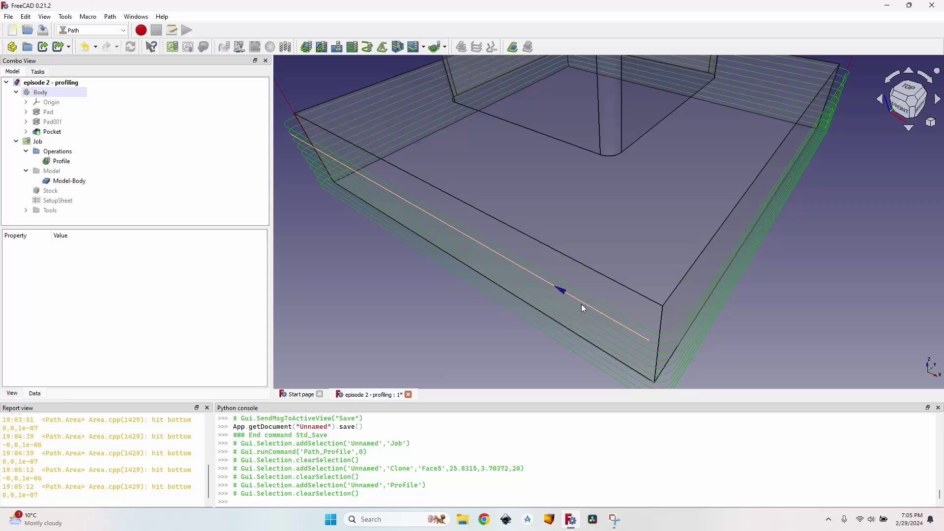
middle_click_drag(621, 209, 557, 284)
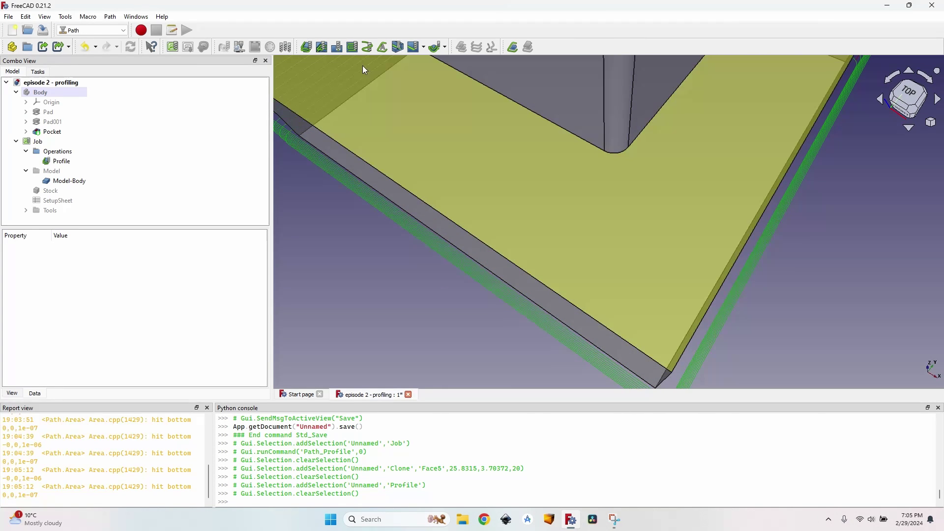
scroll(618, 212, "down", 6)
middle_click_drag(618, 213, 491, 219)
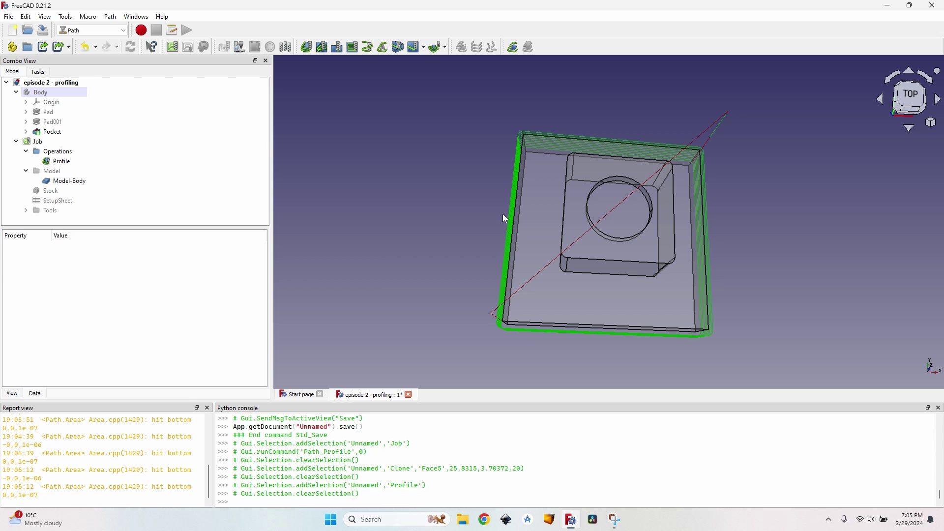
Reopen the Profile operation and change its cutting direction to CCW.
double_click(64, 162)
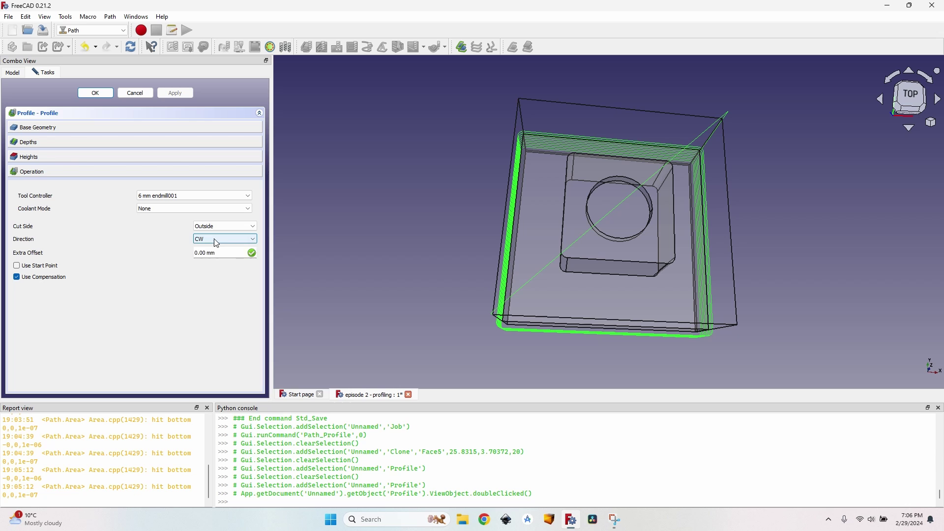
left_click(217, 243)
left_click(217, 249)
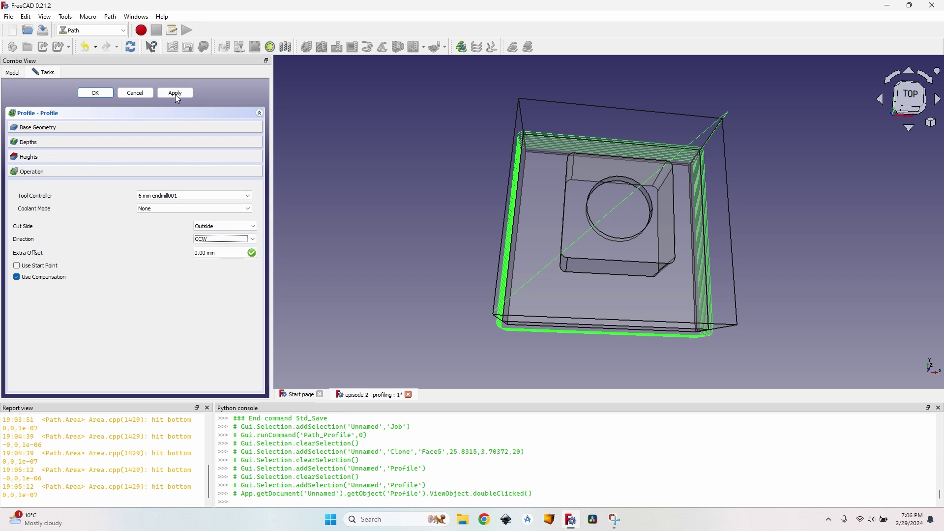
left_click(97, 94)
Check the direction arrows on the counterclockwise passes along the base plate's front edge.
scroll(548, 301, "up", 5)
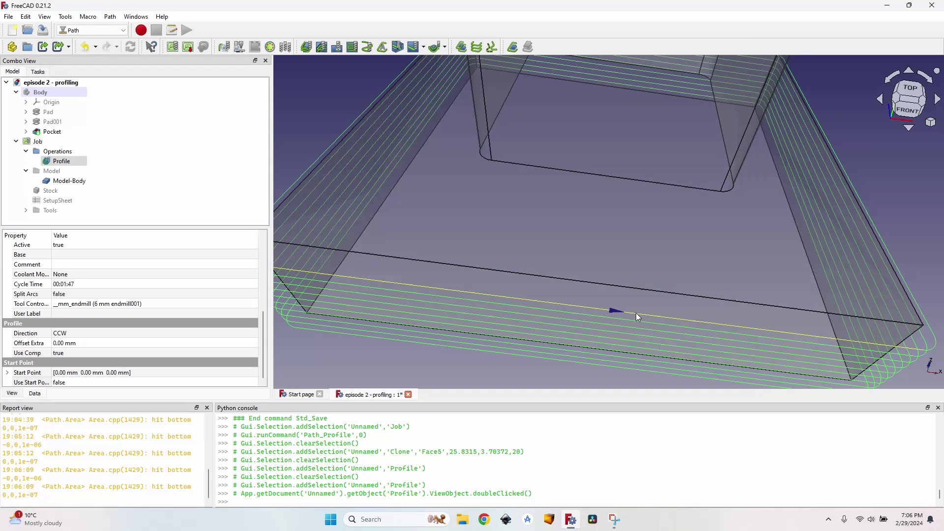
scroll(635, 312, "down", 5)
middle_click_drag(484, 300, 479, 285)
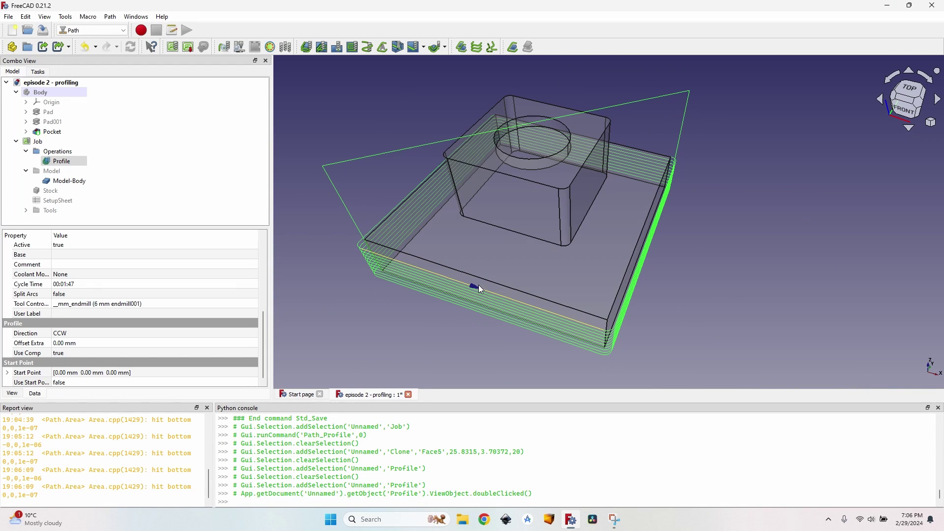
scroll(571, 315, "up", 5)
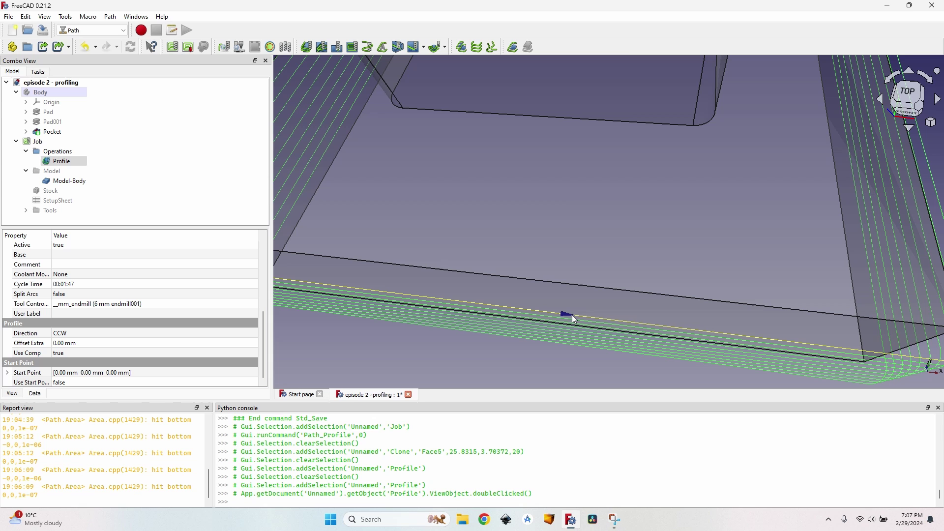
scroll(571, 315, "down", 5)
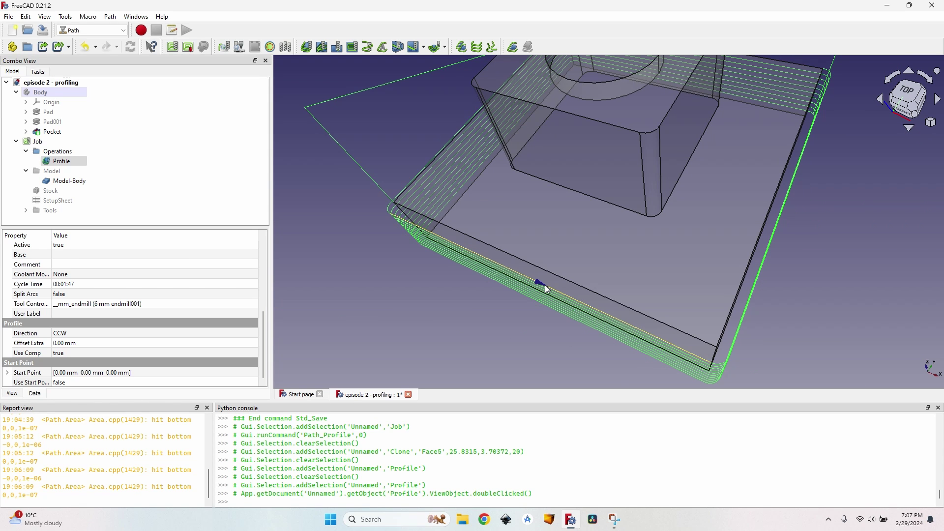
scroll(548, 290, "down", 5)
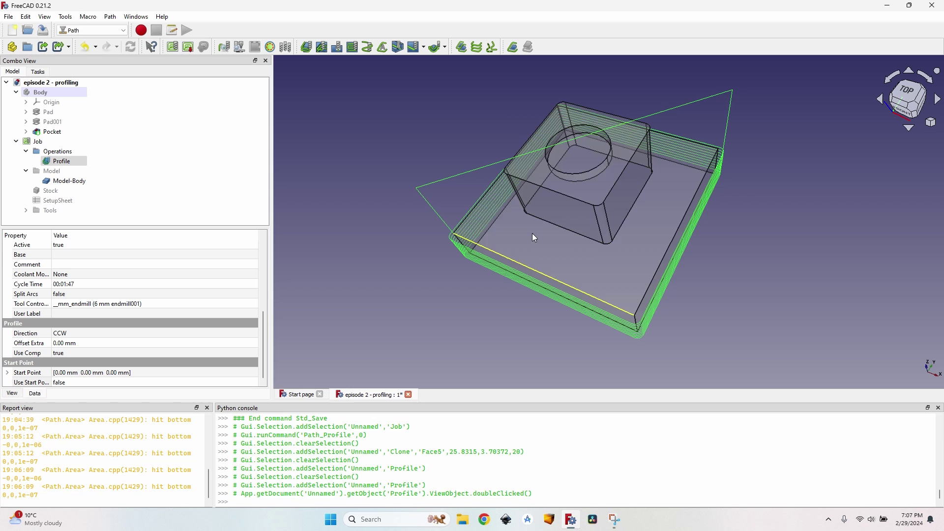
scroll(533, 275, "up", 5)
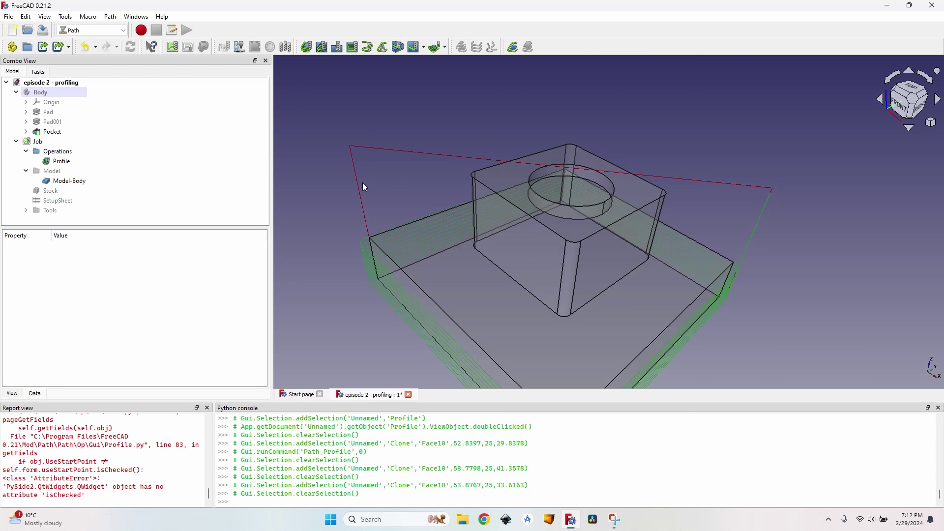
Try to create a Profile operation from the raised block's front side face and calculate its toolpath.
left_click(524, 257)
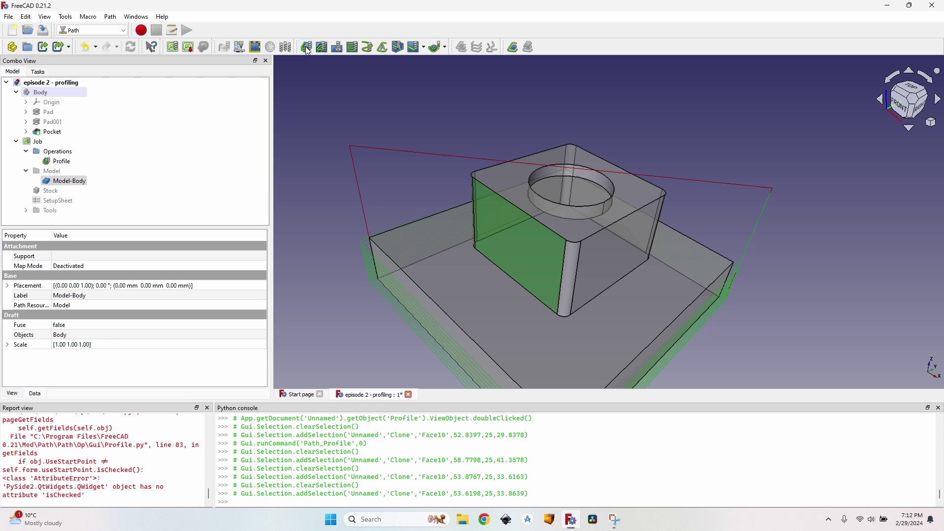
left_click(306, 46)
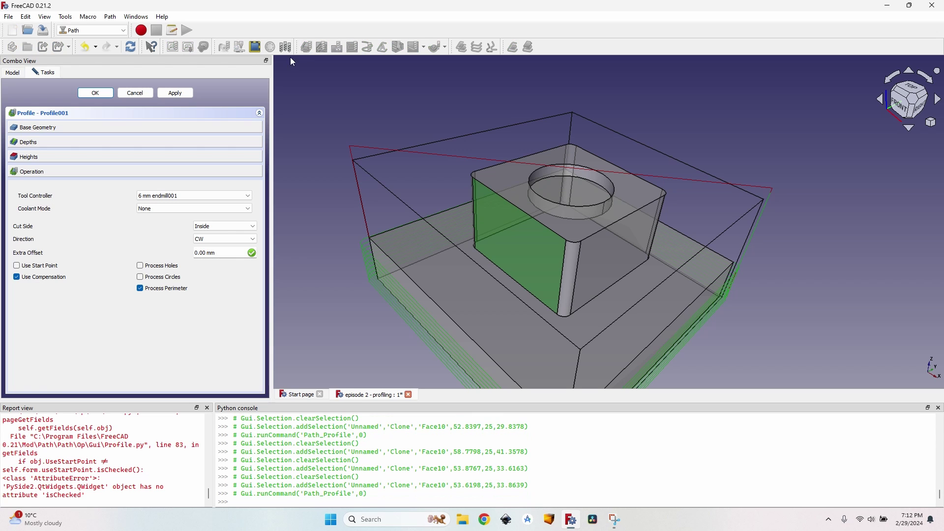
left_click(172, 96)
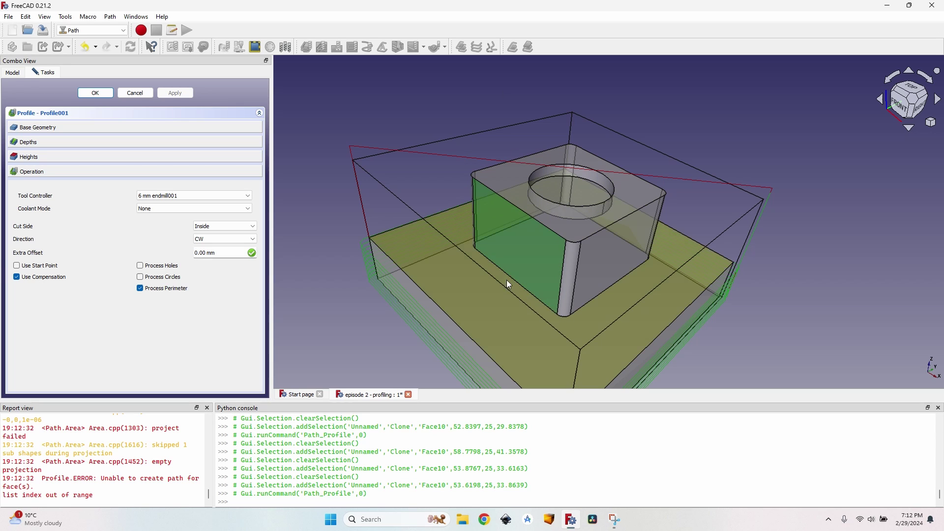
Replace the new profile's base geometry with the bottom edge of the raised block's front face and recalculate the toolpath.
left_click(72, 128)
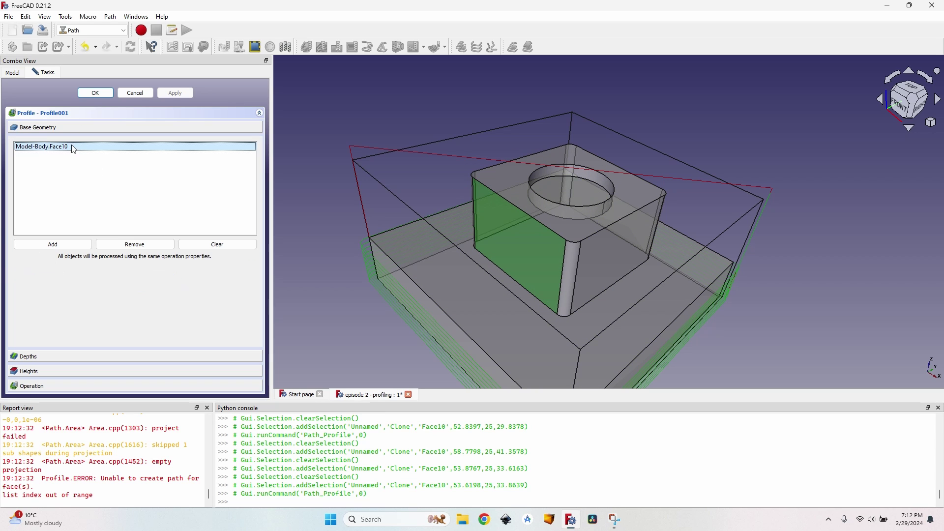
left_click(160, 245)
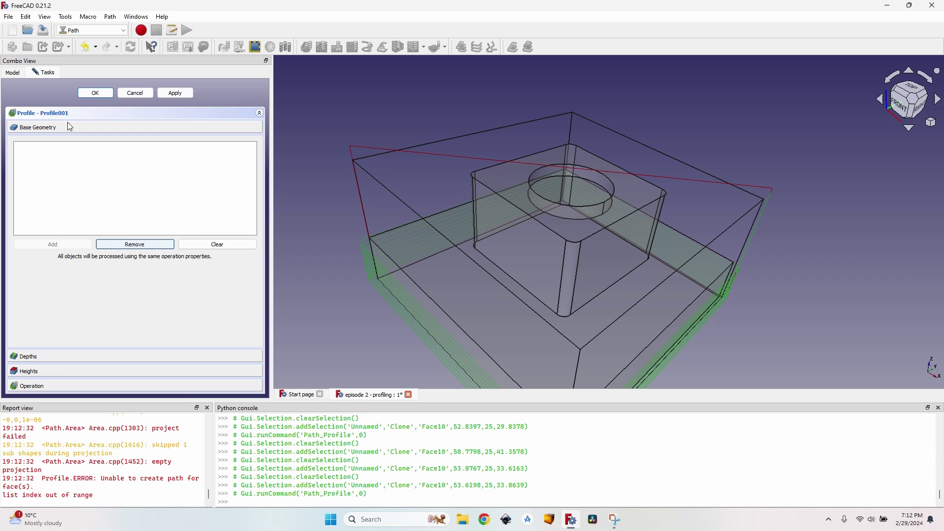
left_click(514, 283)
left_click(53, 244)
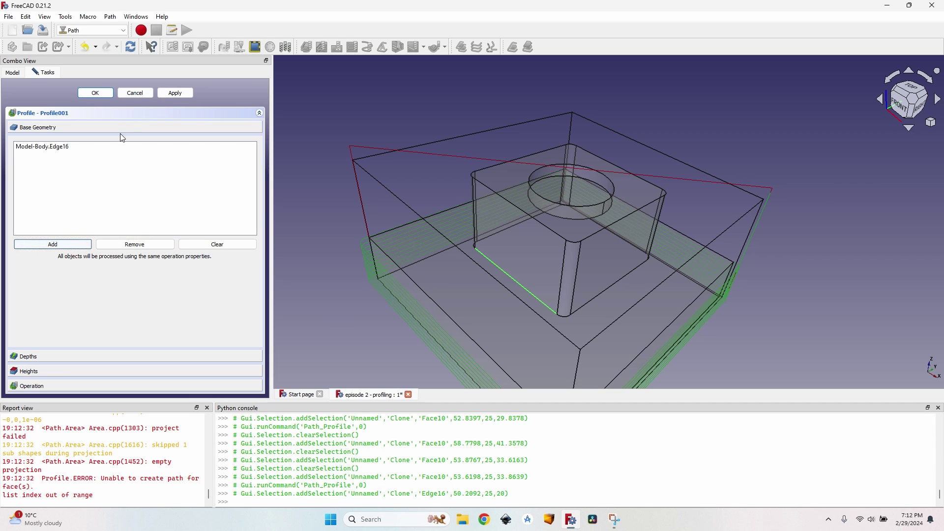
left_click(177, 94)
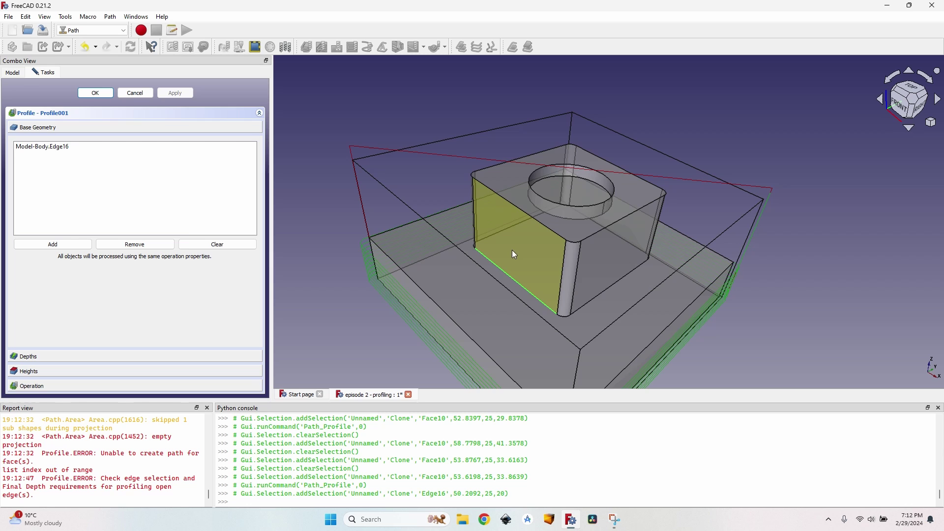
Take the profile's final depth from the base plate's top face and recalculate the toolpath.
scroll(520, 255, "up", 4)
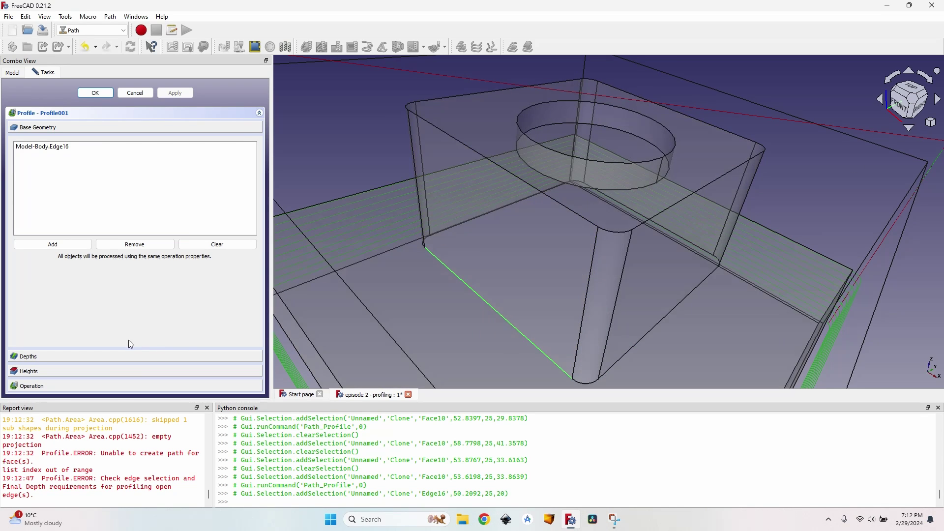
left_click(129, 356)
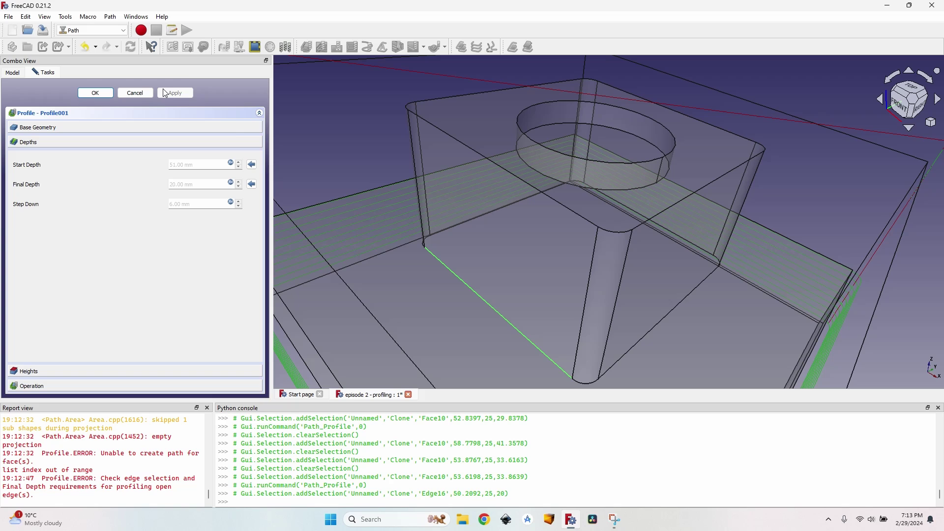
left_click(383, 272)
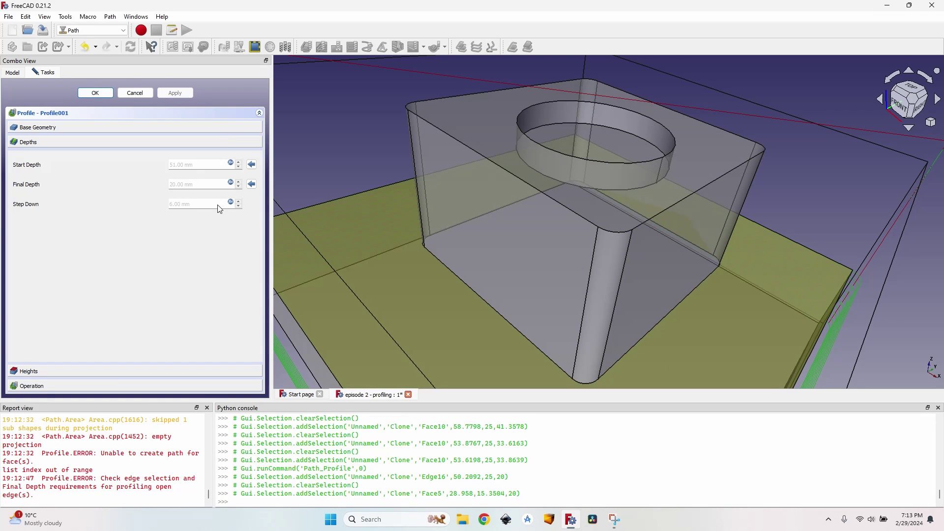
left_click(175, 92)
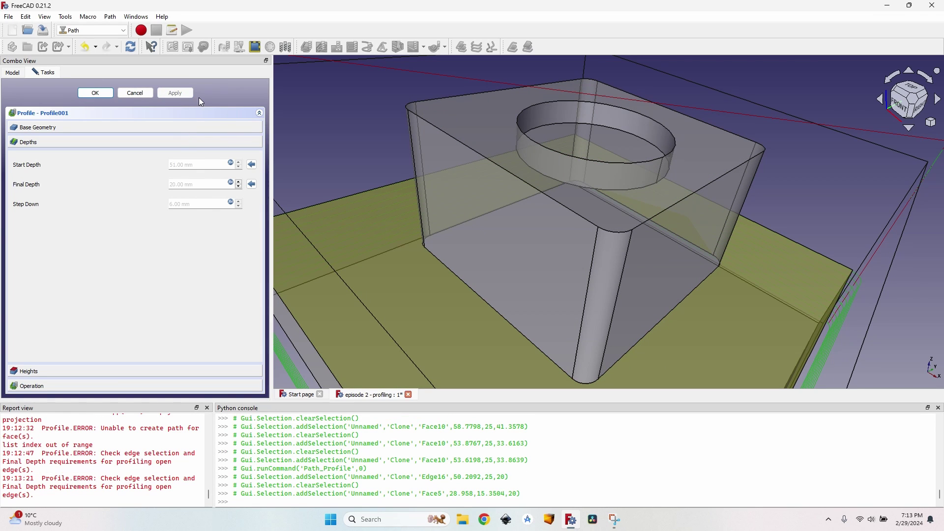
Set the profile's final depth to the formula value 20.01 and recalculate the toolpath.
scroll(476, 211, "down", 3)
middle_click_drag(481, 209, 436, 214)
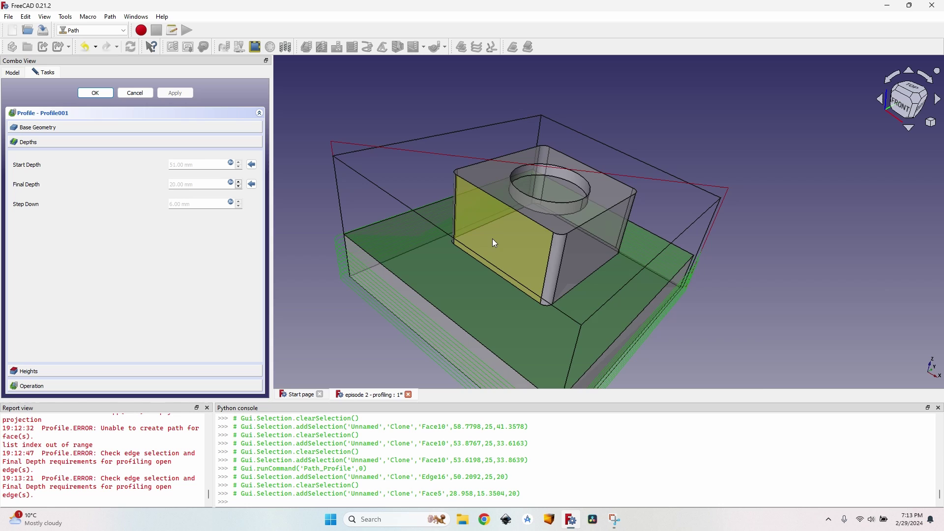
scroll(492, 238, "up", 3)
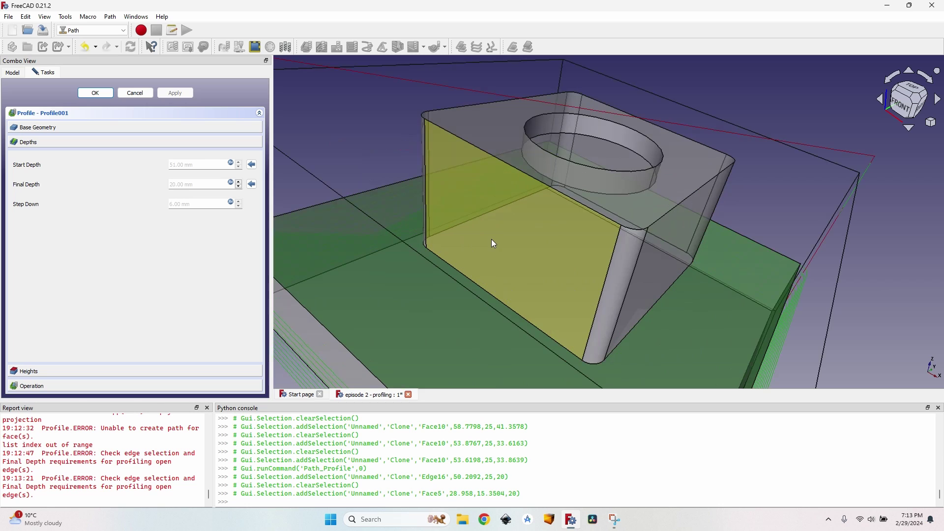
left_click(232, 184)
type("20.")
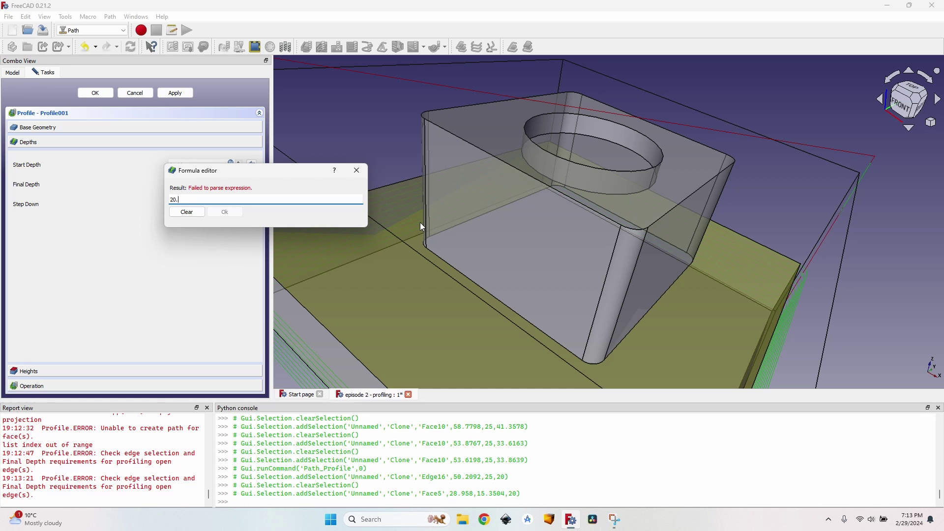
type("01")
key("Return")
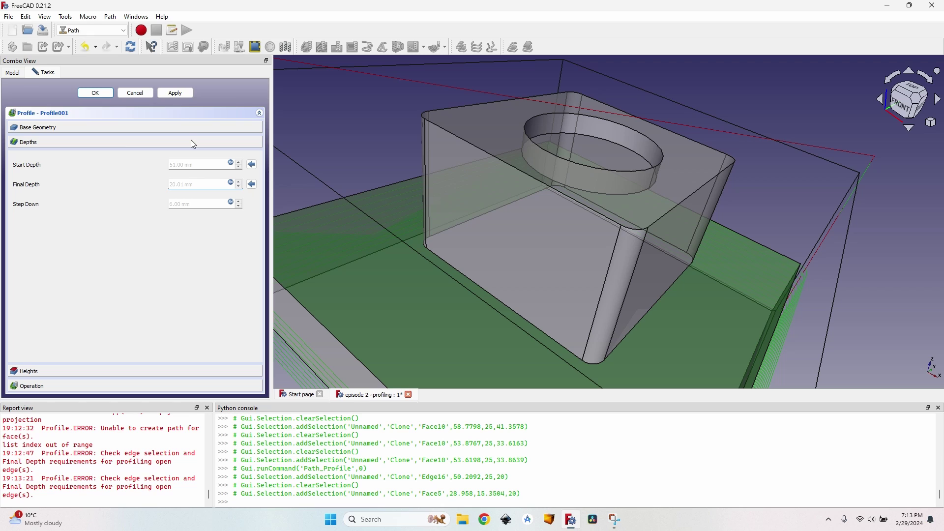
left_click(177, 93)
Examine the open-edge profile passes along the raised block's front face down to the base plate.
scroll(533, 259, "down", 3)
middle_click_drag(593, 227, 458, 219)
scroll(439, 280, "up", 4)
middle_click_drag(448, 285, 455, 228)
scroll(421, 193, "down", 3)
middle_click_drag(412, 191, 389, 248)
scroll(483, 200, "up", 4)
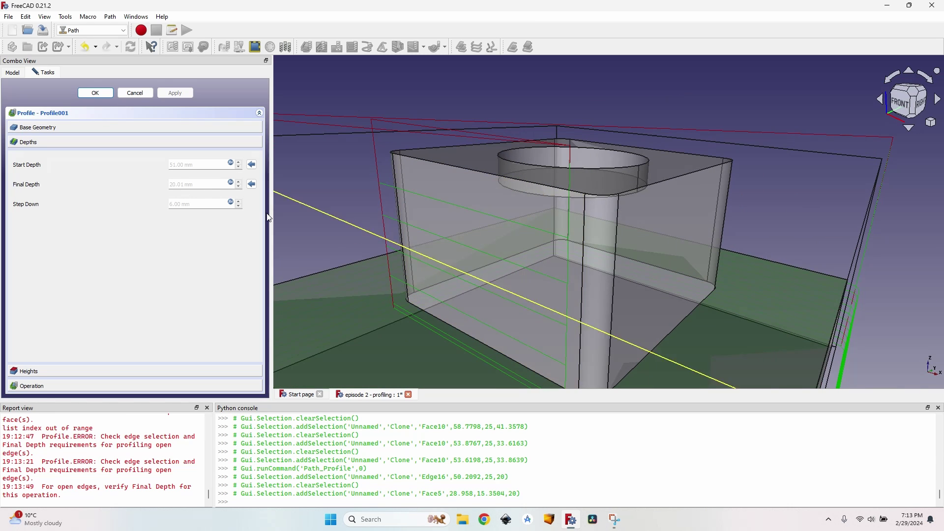
scroll(406, 207, "down", 4)
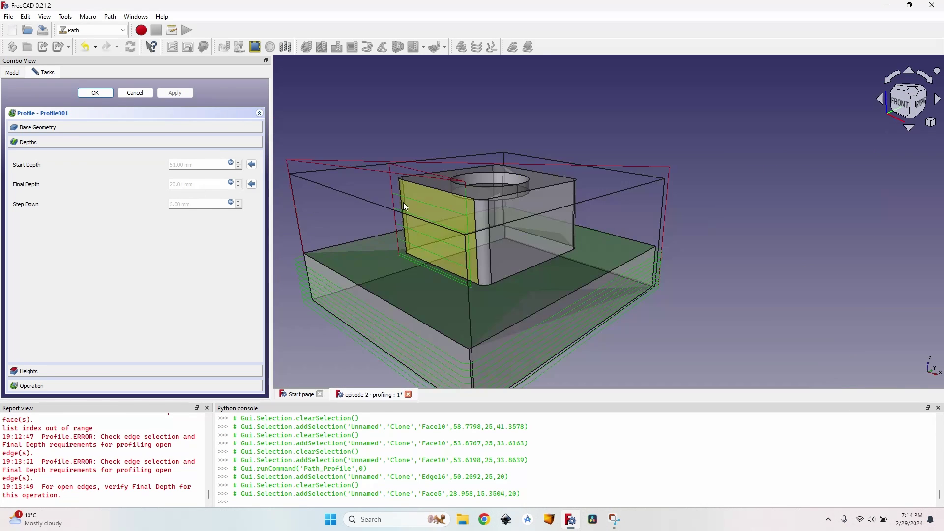
Change the profile's final depth to 20.02 mm, recalculate the toolpath and accept the operation.
left_click(231, 182)
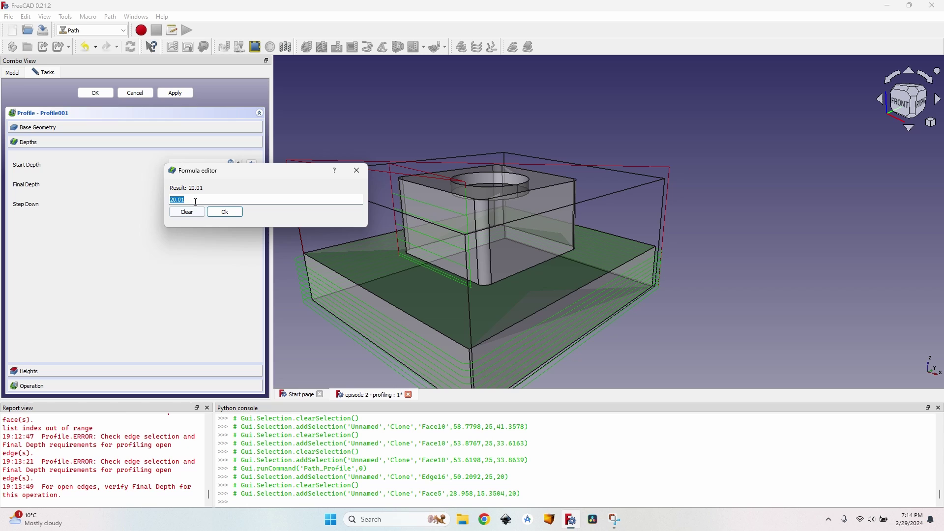
left_click(195, 201)
left_click(225, 212)
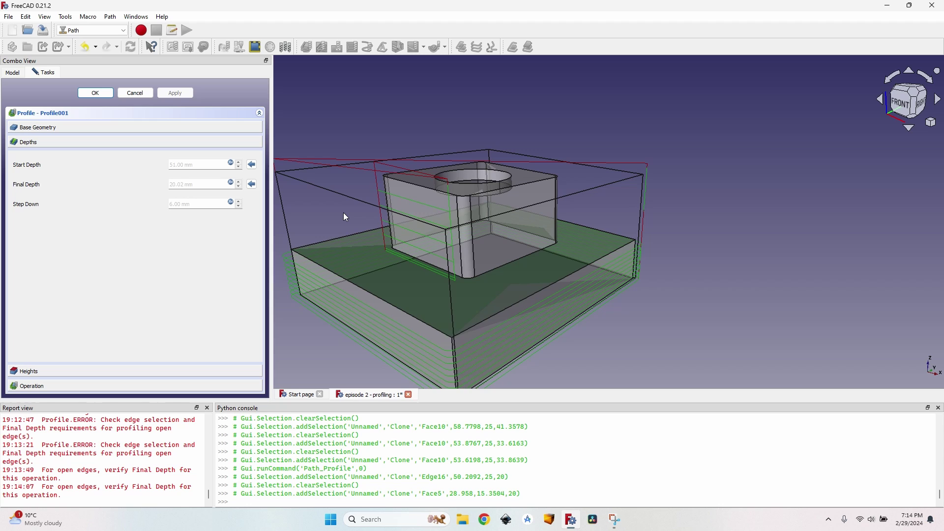
scroll(431, 235, "up", 4)
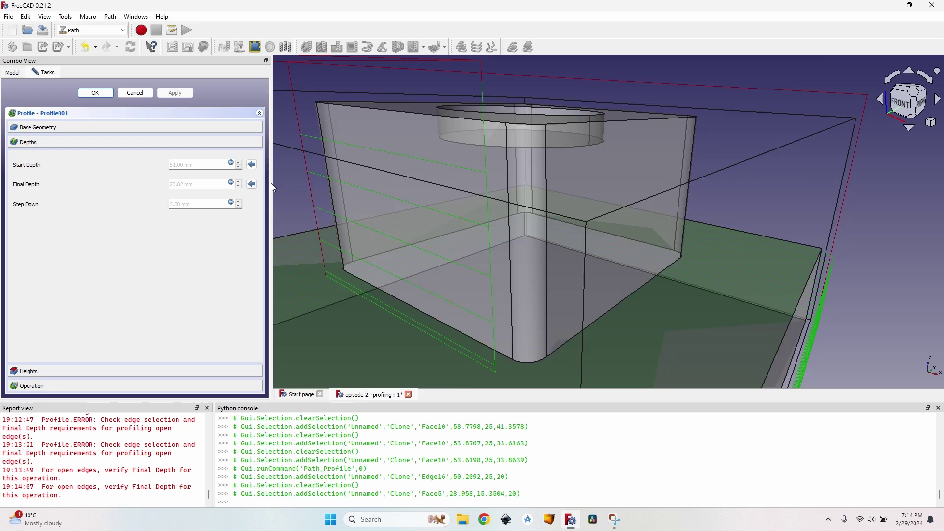
scroll(462, 195, "down", 4)
Inspect the bottom-edge profile's toolpath on the raised block and delete that operation from the job.
left_click(66, 171)
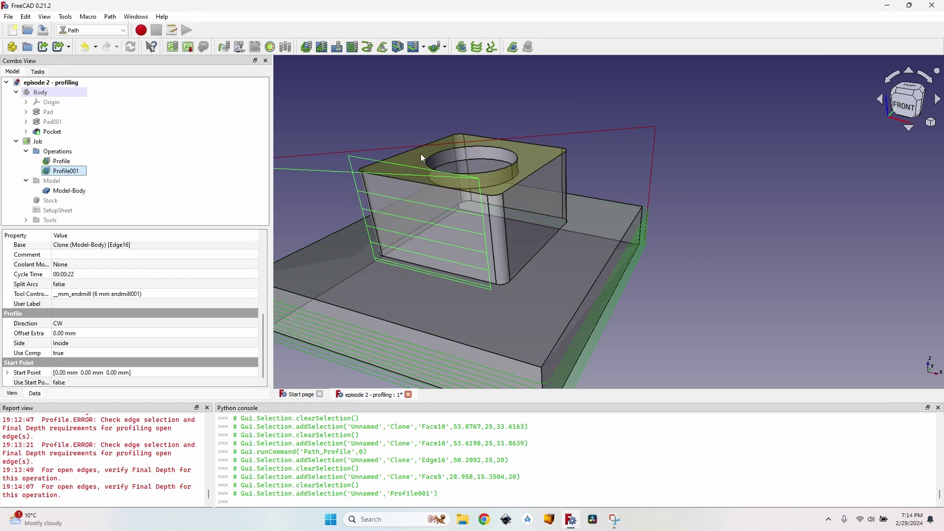
middle_click_drag(421, 157, 427, 190)
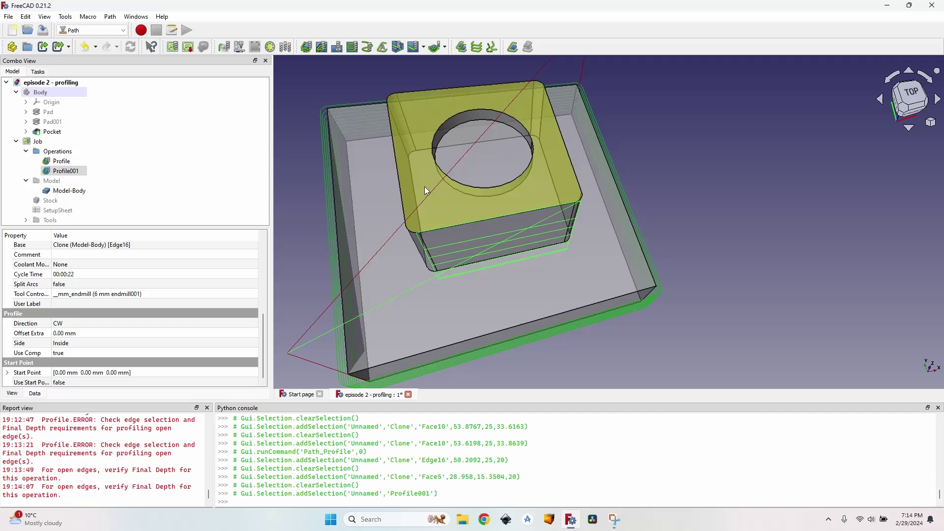
scroll(534, 216, "up", 2)
middle_click_drag(524, 221, 384, 211)
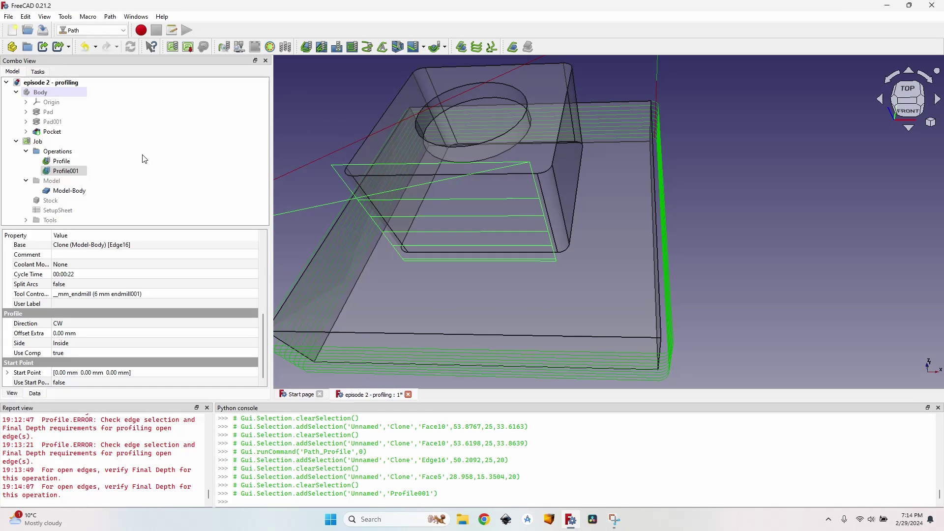
key("Delete")
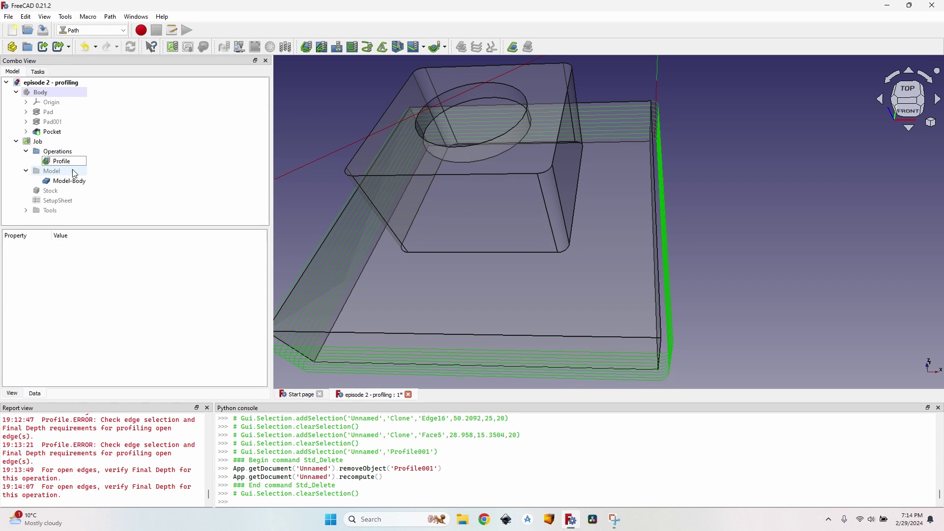
Create a Profile operation from the top edge of the raised block's front face and calculate its toolpath.
left_click(463, 176)
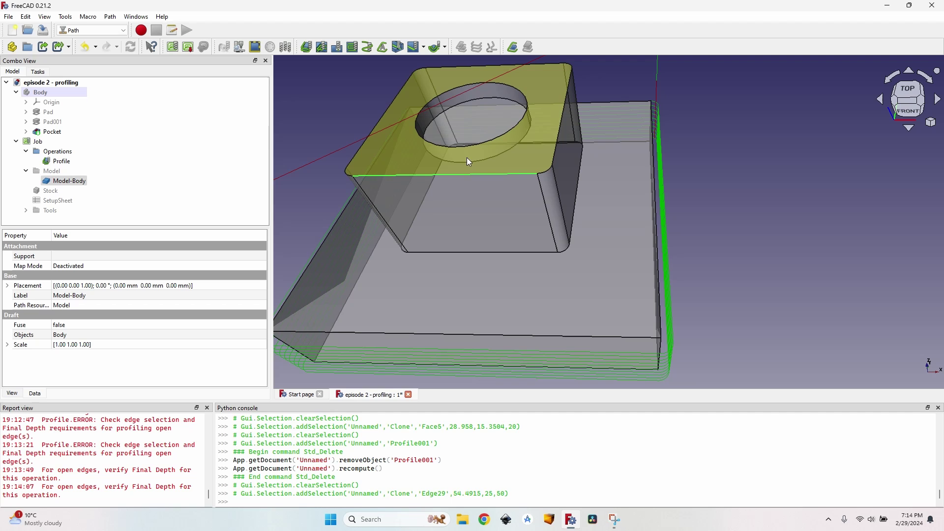
middle_click_drag(449, 228, 383, 207)
left_click(209, 51)
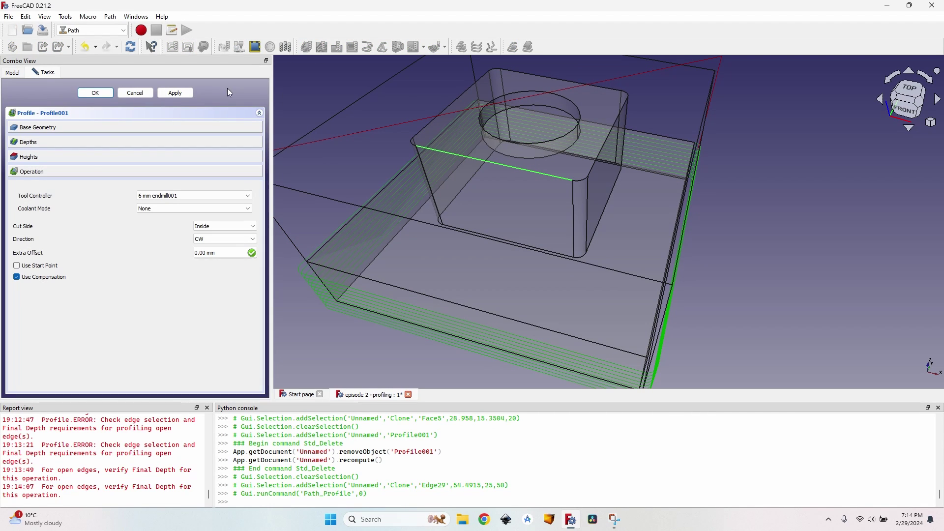
left_click(175, 93)
Take the top-edge profile's final depth from the base plate's top face, recalculate the toolpath and inspect its passes.
left_click(55, 144)
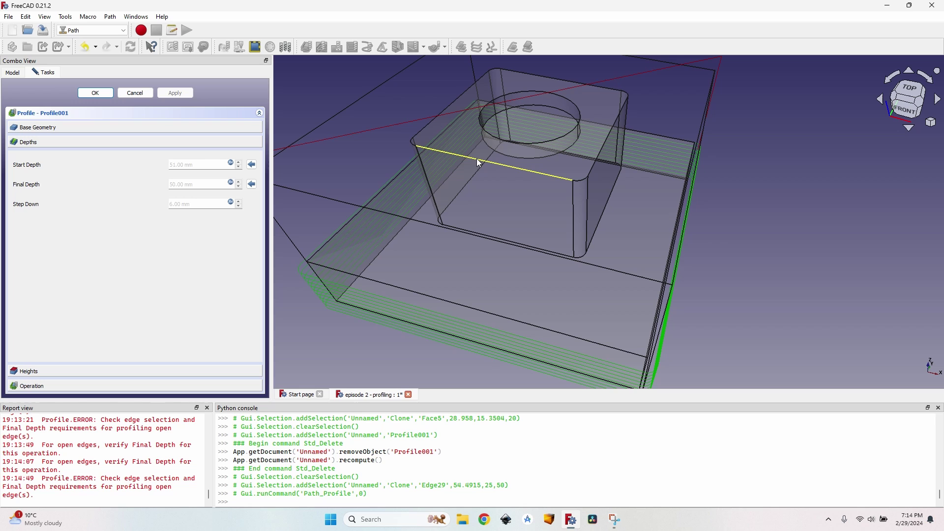
left_click(428, 247)
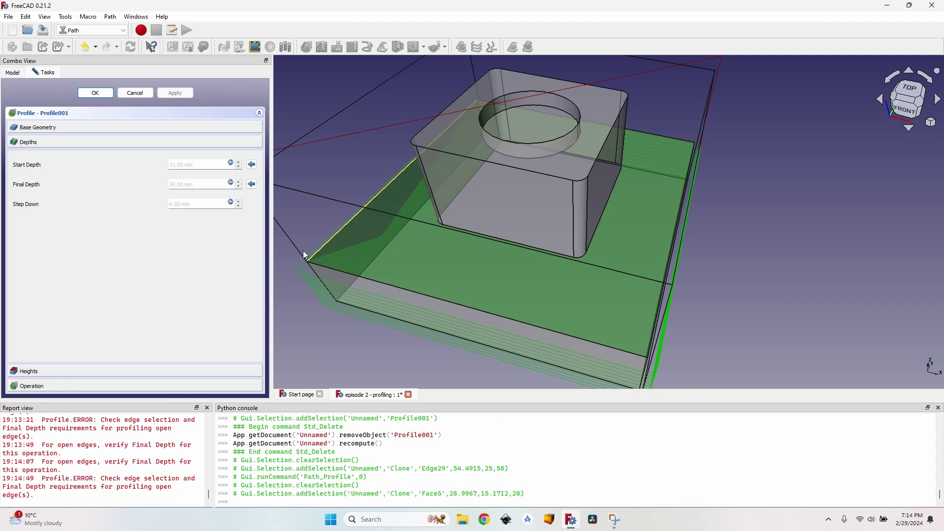
left_click(250, 185)
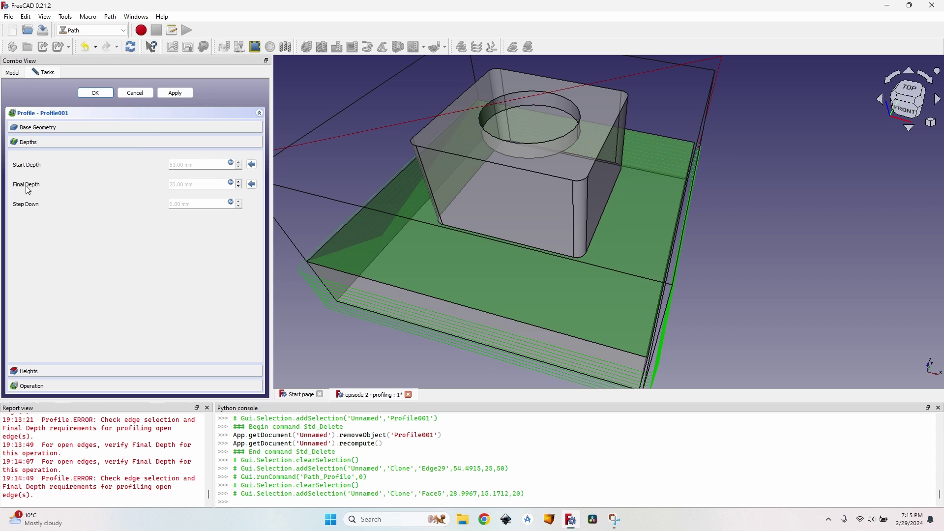
left_click(177, 93)
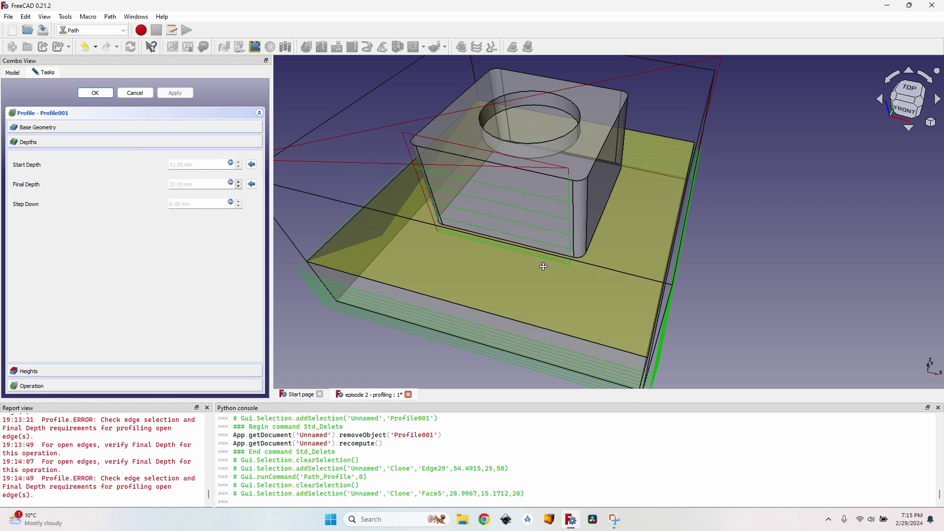
middle_click_drag(541, 263, 481, 213)
scroll(485, 211, "up", 2)
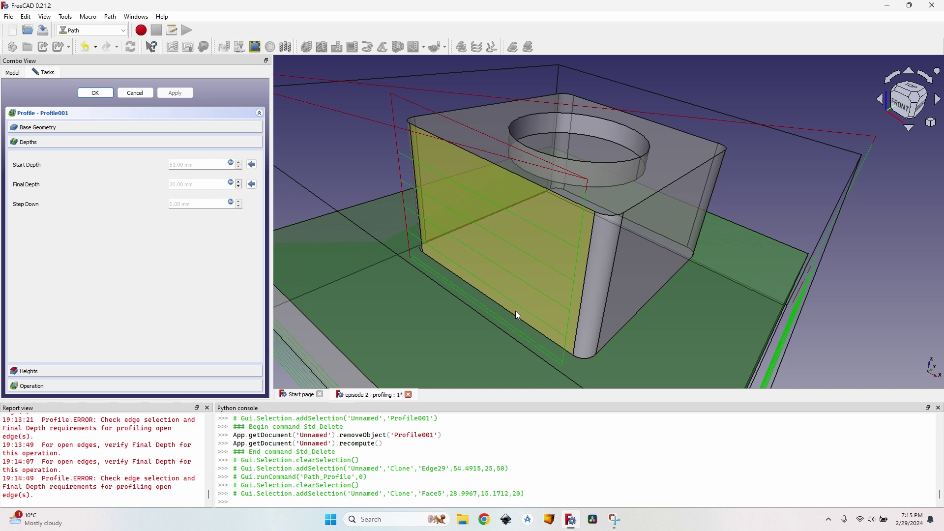
scroll(515, 311, "down", 3)
middle_click_drag(515, 310, 471, 307)
scroll(493, 335, "up", 8)
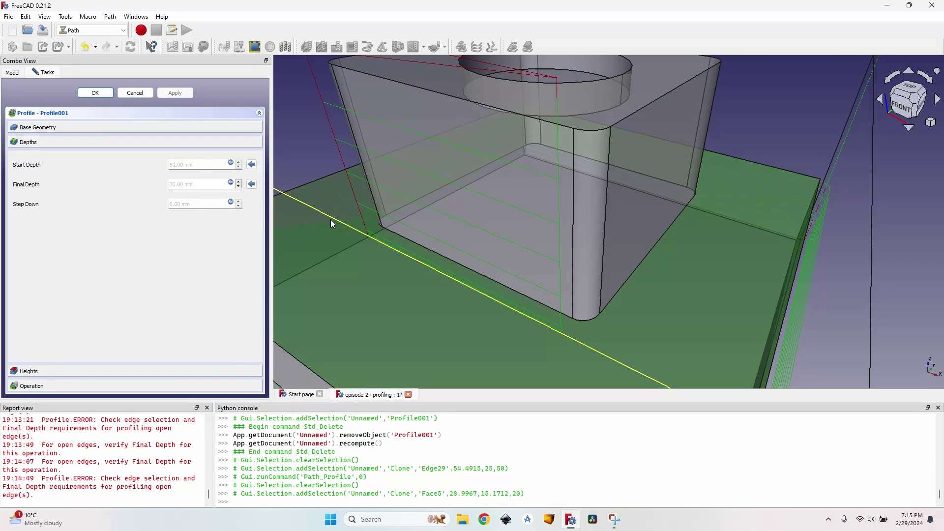
scroll(483, 235, "down", 3)
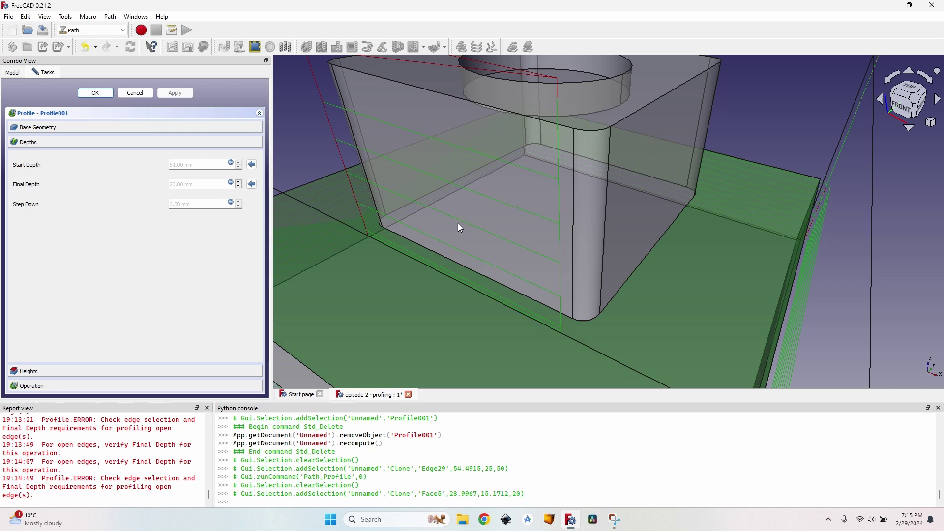
Accept the top-edge profile operation and delete it from the job.
left_click(104, 94)
left_click(78, 172)
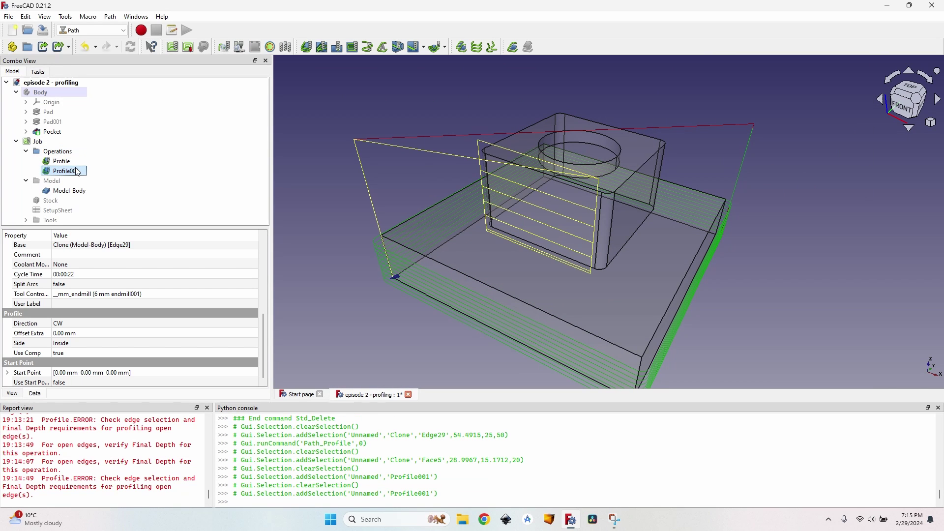
key("Delete")
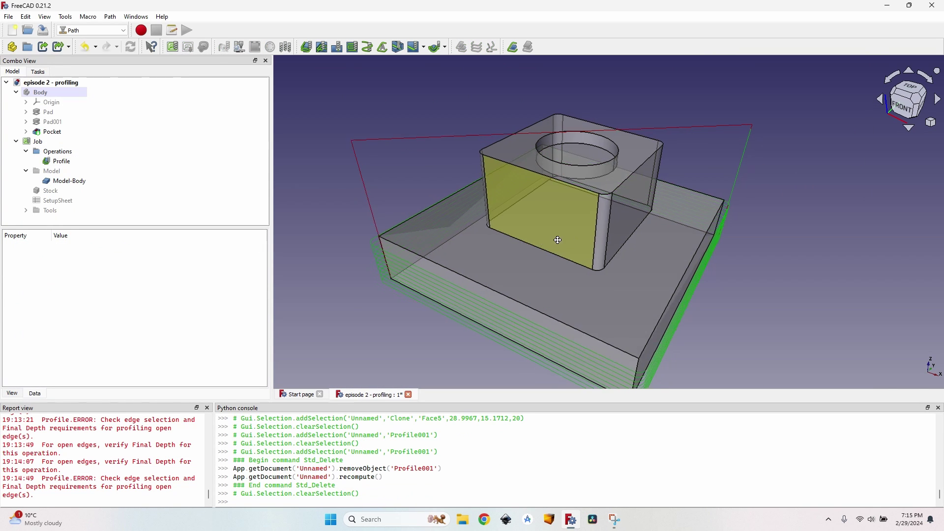
Open the remaining Profile operation for editing and show its base geometry settings.
middle_click_drag(556, 237, 486, 241)
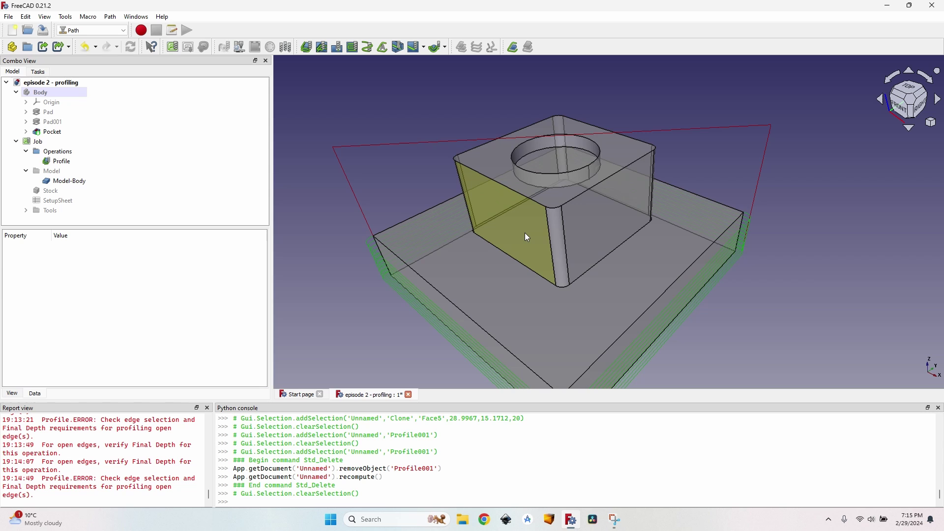
scroll(342, 208, "down", 3)
middle_click_drag(417, 245, 471, 240)
scroll(466, 256, "up", 1)
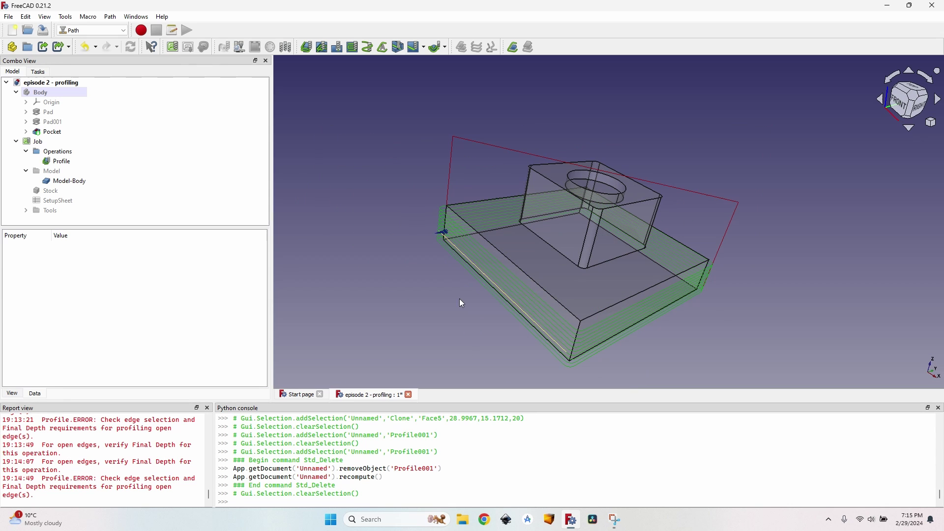
double_click(59, 162)
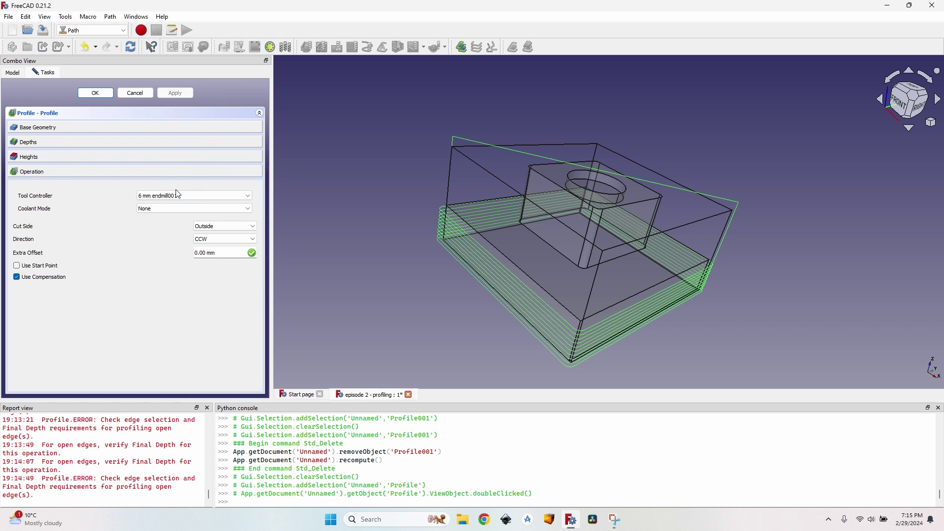
middle_click_drag(495, 146, 396, 185)
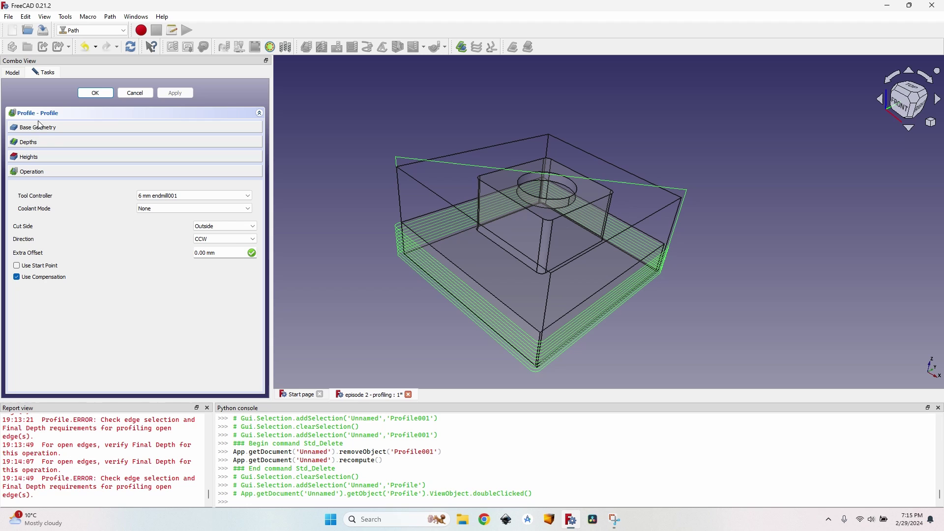
left_click(54, 129)
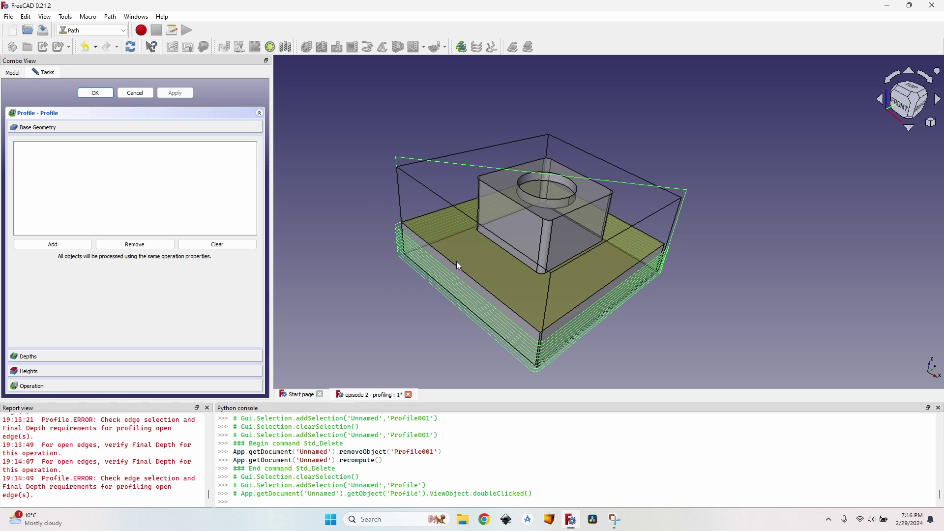
Add the base plate's top face as the profile's base geometry, calculate the toolpath and inspect it around the plate.
left_click(483, 259)
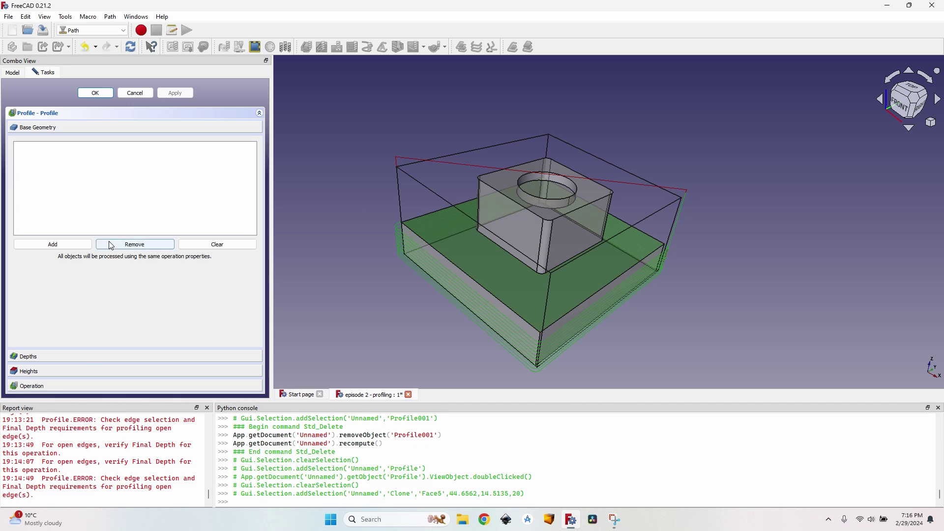
left_click(66, 243)
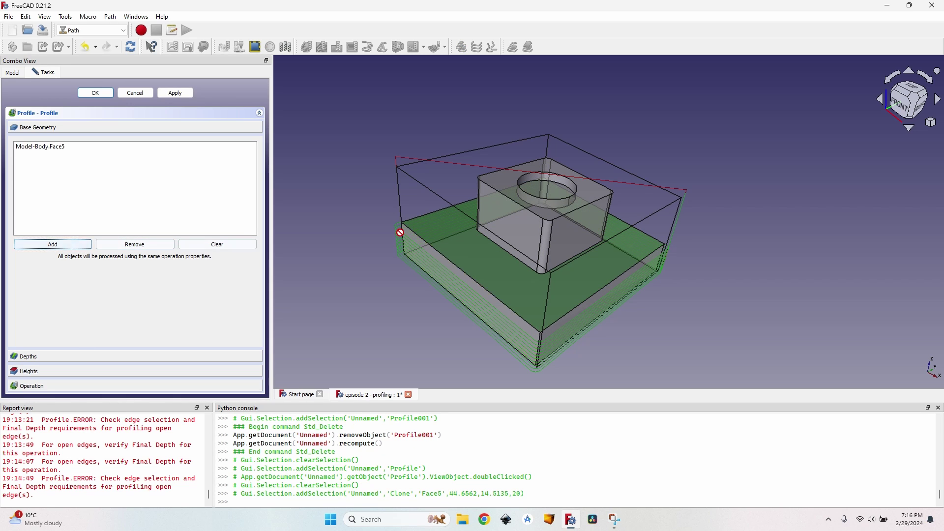
left_click(182, 93)
scroll(421, 259, "up", 5)
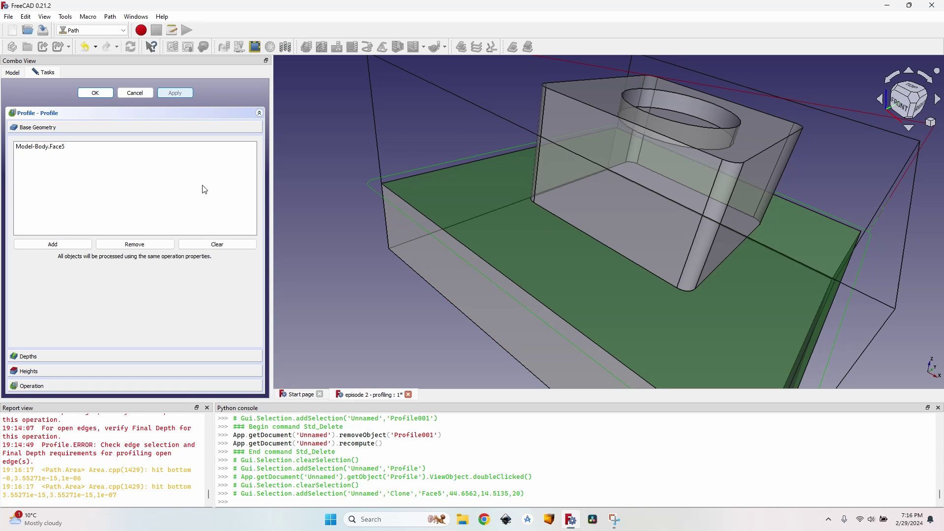
middle_click_drag(735, 203, 682, 162)
scroll(682, 162, "down", 5)
scroll(643, 197, "up", 5)
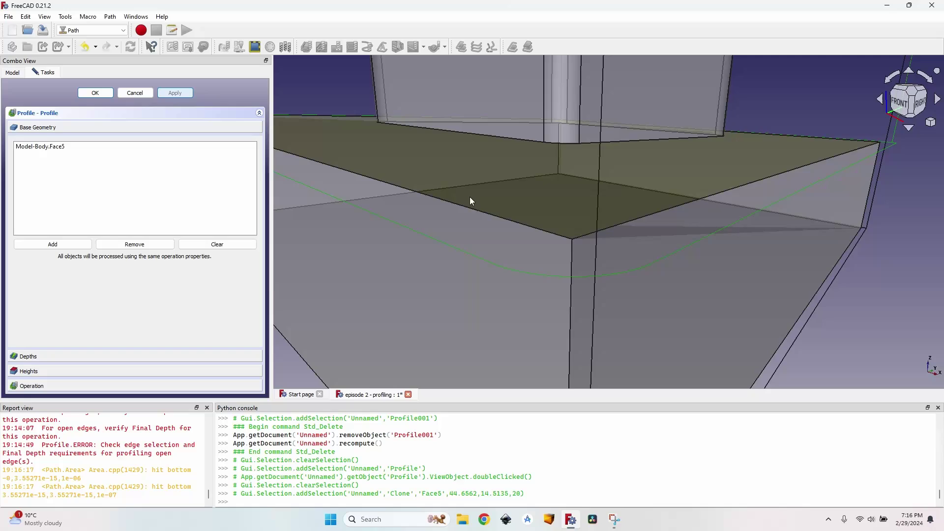
scroll(470, 198, "down", 5)
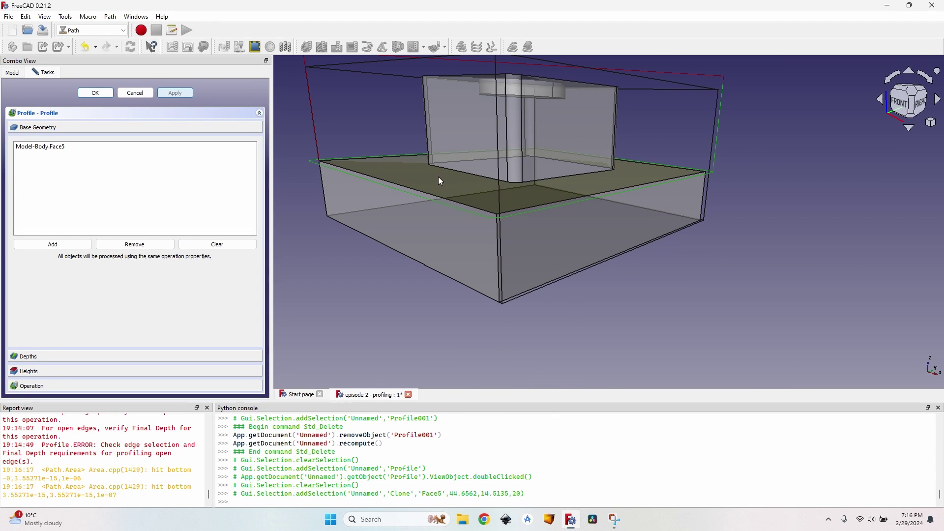
Take the face-based profile's final depth of 0 mm from the base plate's bottom front edge and recalculate the toolpath.
left_click(45, 356)
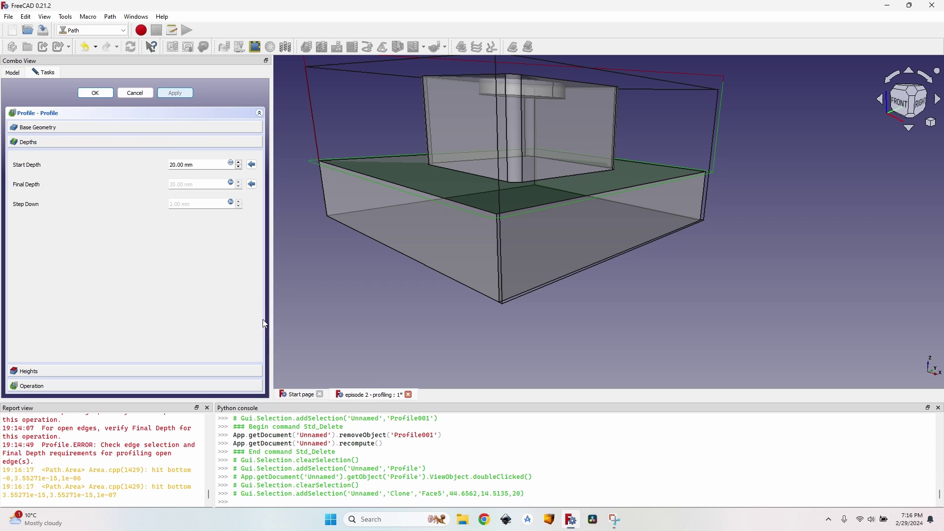
left_click(424, 266)
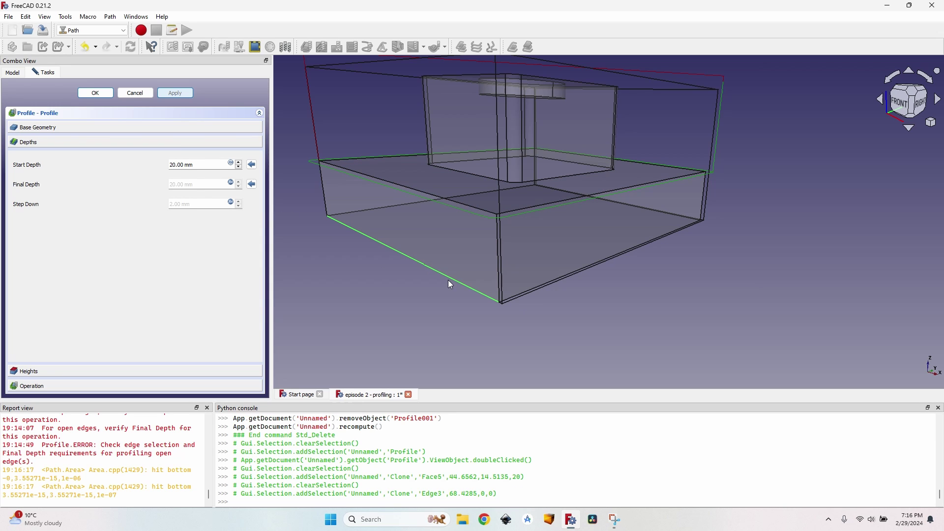
left_click(252, 183)
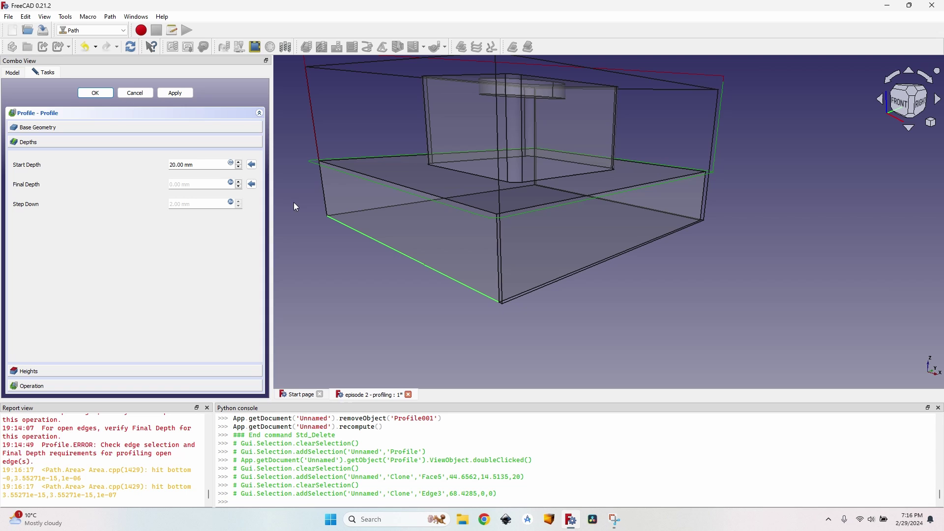
left_click(182, 94)
scroll(332, 179, "up", 4)
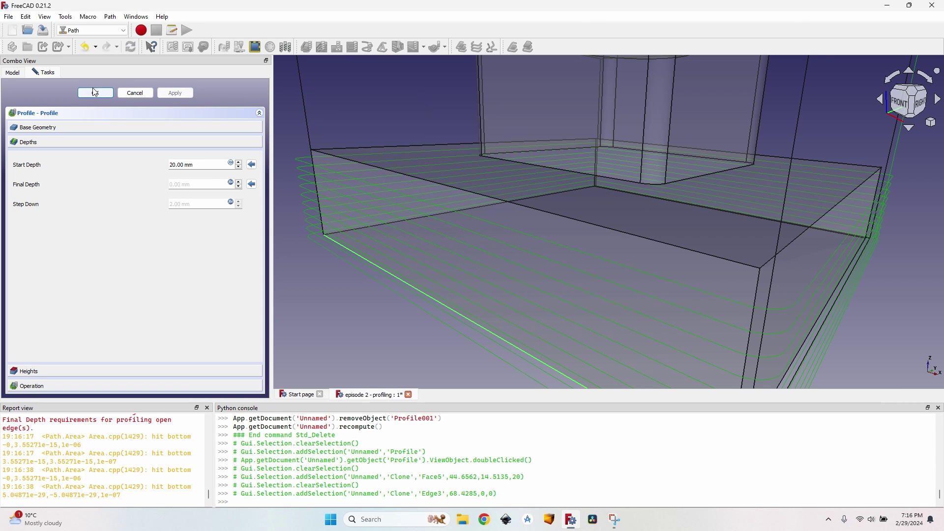
Replace the top face in the profile's base geometry with the four outer edges of the base plate's top face.
left_click(57, 128)
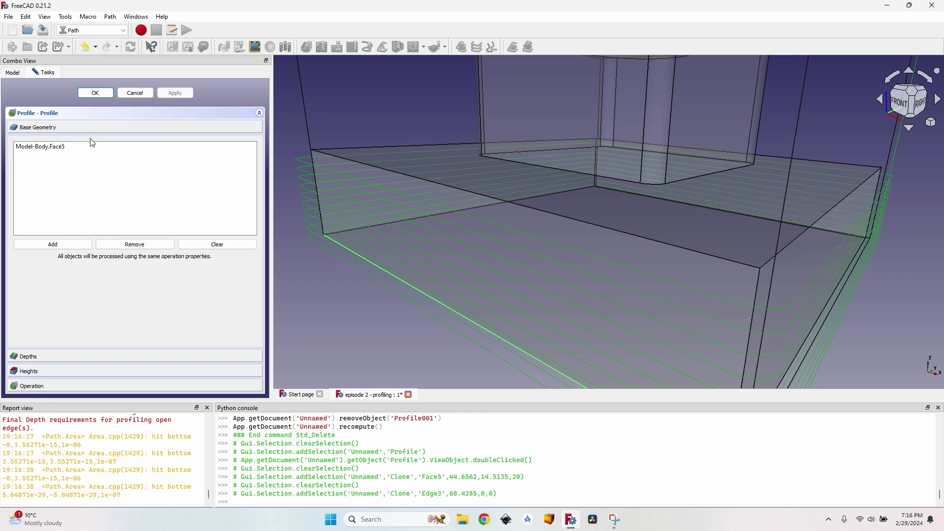
scroll(531, 156, "down", 5)
middle_click_drag(573, 155, 592, 194)
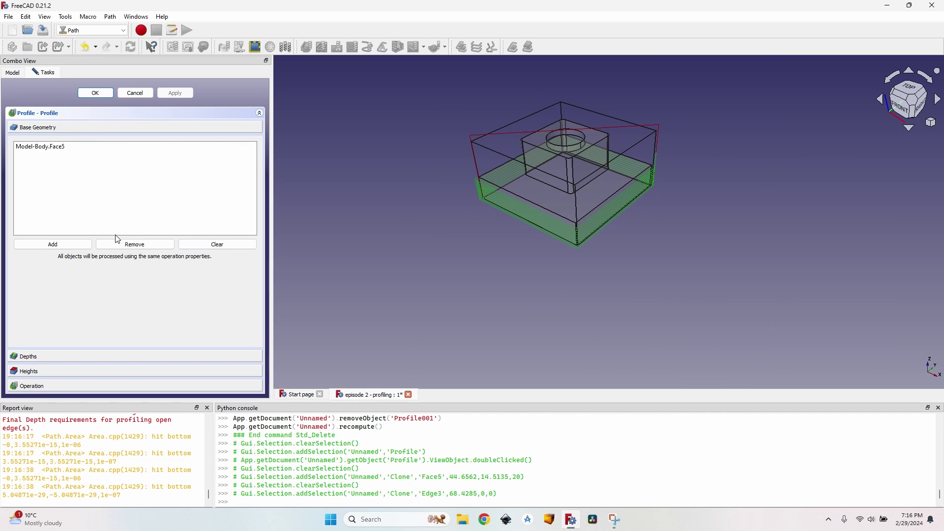
left_click(67, 147)
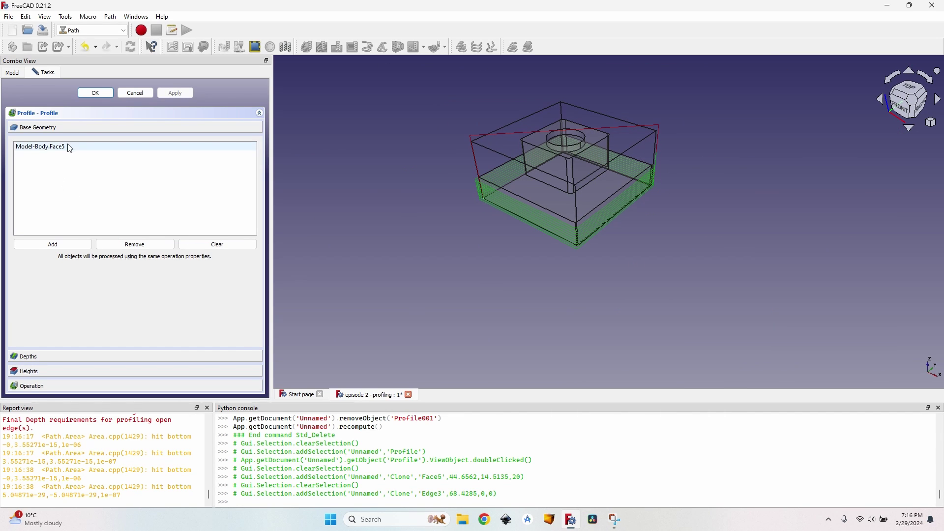
left_click(151, 245)
scroll(585, 154, "up", 3)
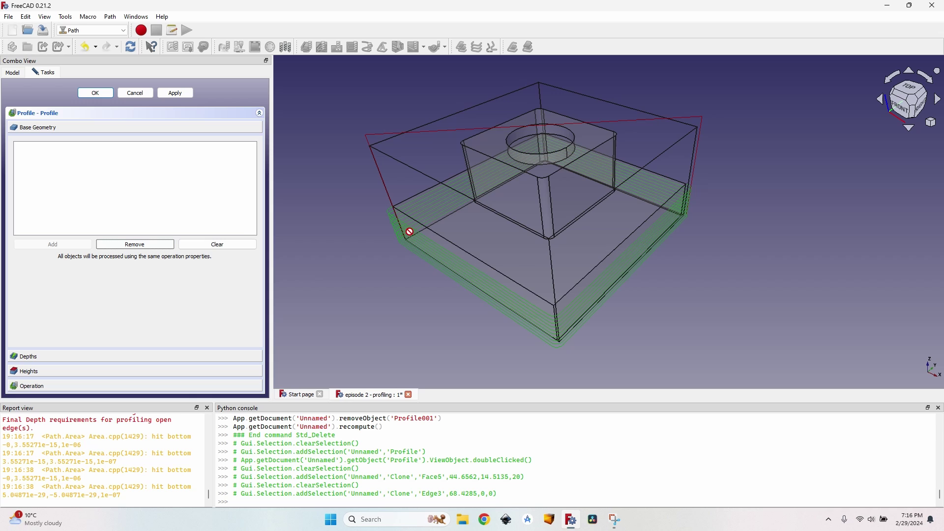
left_click(625, 242, "ctrl")
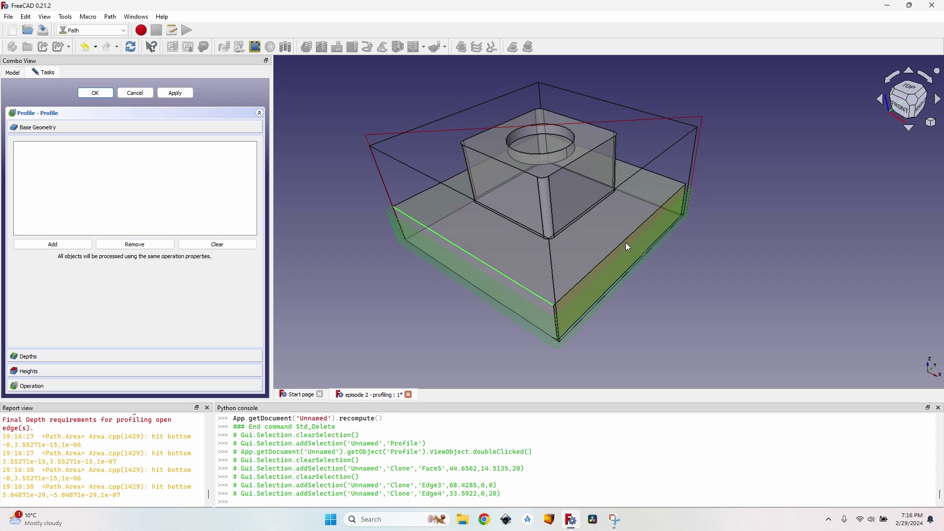
left_click(658, 173, "ctrl")
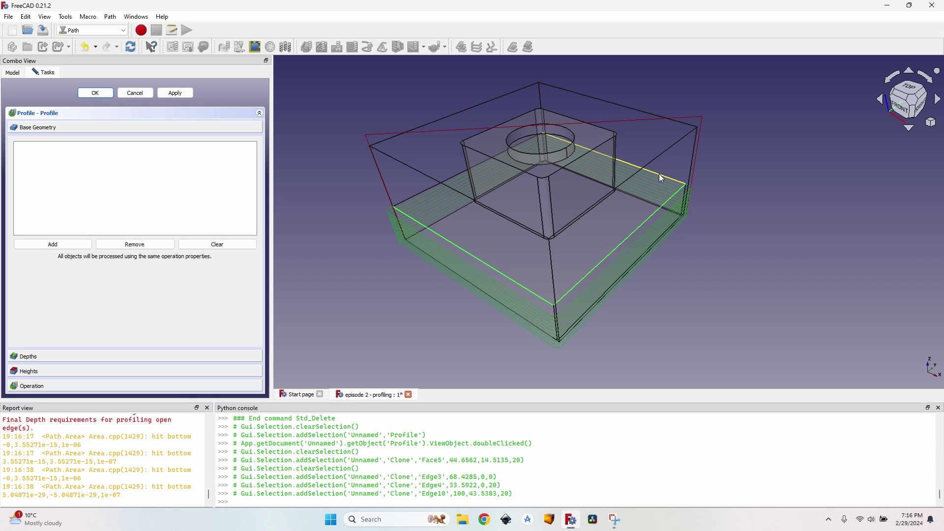
left_click(409, 200, "ctrl")
left_click(408, 198, "ctrl")
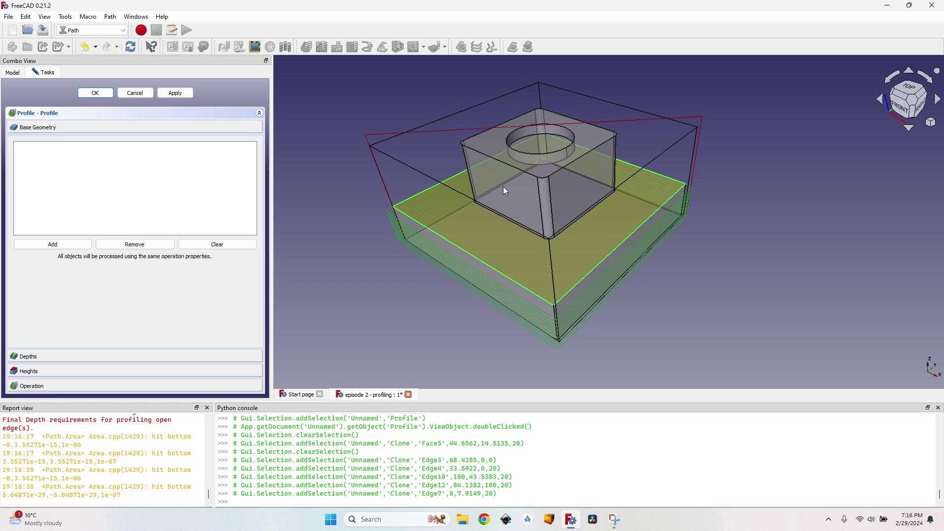
left_click(53, 244)
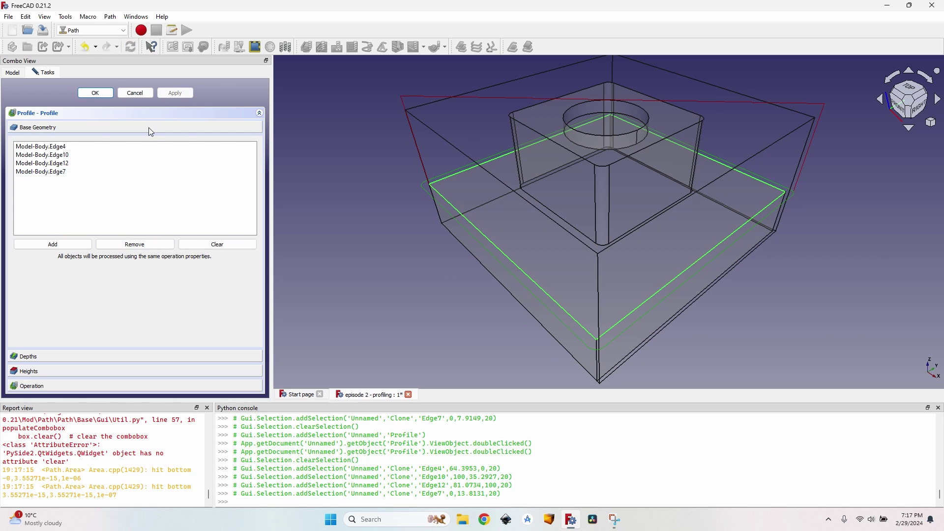
Set the edge-based profile's final depth to 0 mm from the plate's bottom front edge, recalculate and inspect the passes.
middle_click_drag(466, 261, 496, 267)
left_click(179, 355)
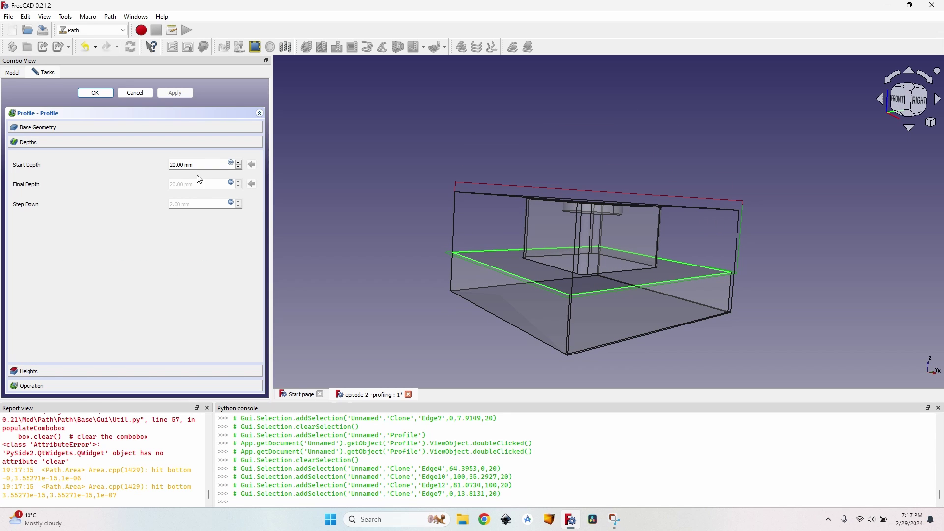
left_click(525, 334)
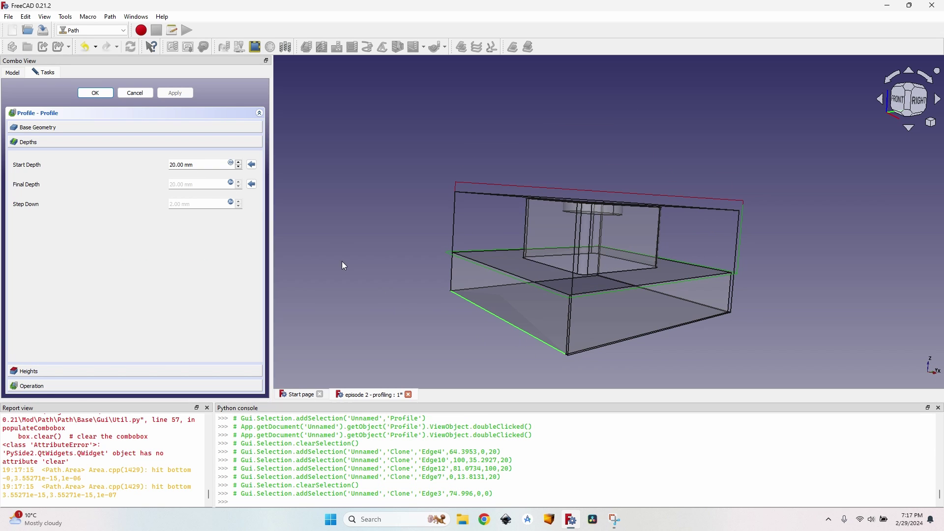
scroll(549, 343, "up", 3)
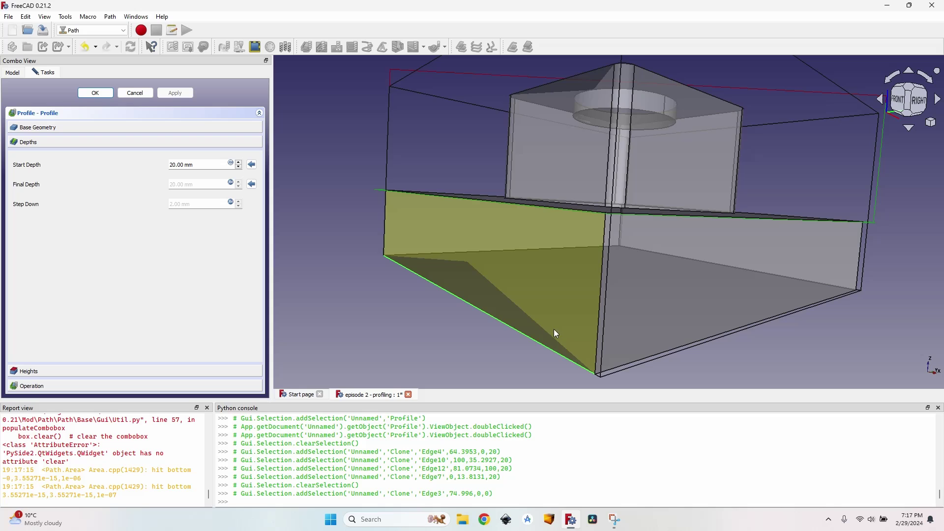
left_click(252, 184)
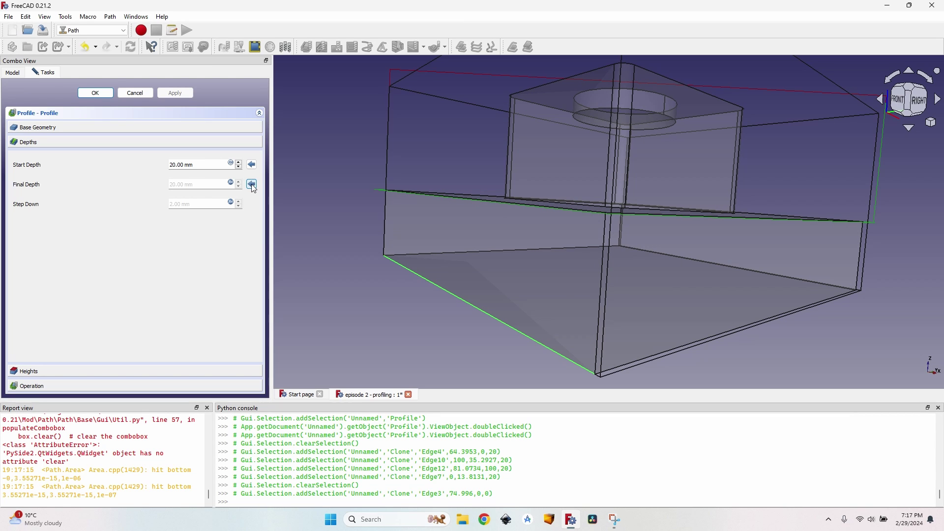
left_click(175, 93)
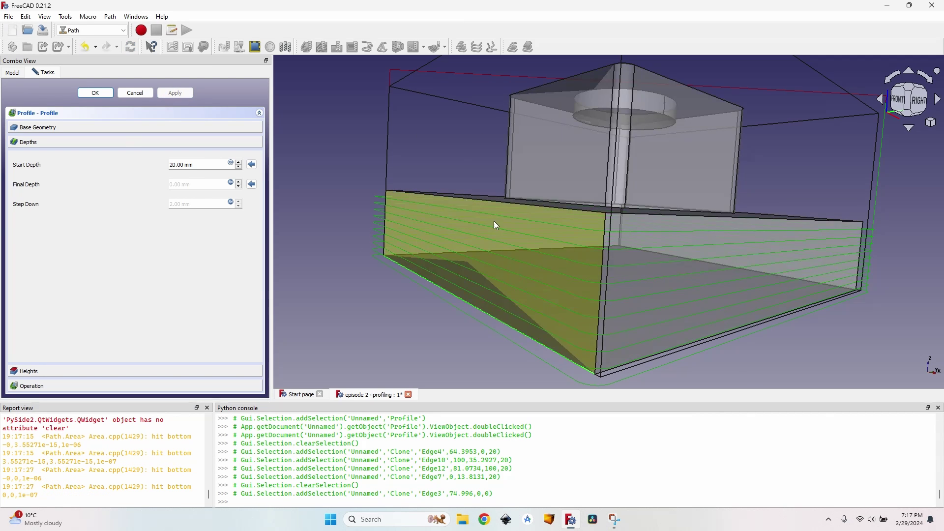
scroll(493, 220, "down", 2)
scroll(644, 194, "up", 3)
middle_click_drag(644, 194, 609, 216)
scroll(609, 216, "down", 3)
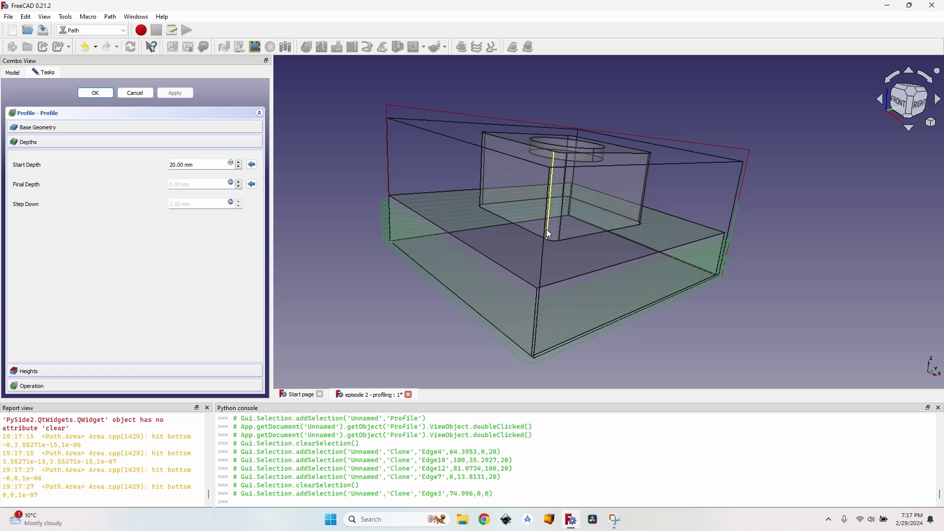
middle_click_drag(547, 229, 540, 256)
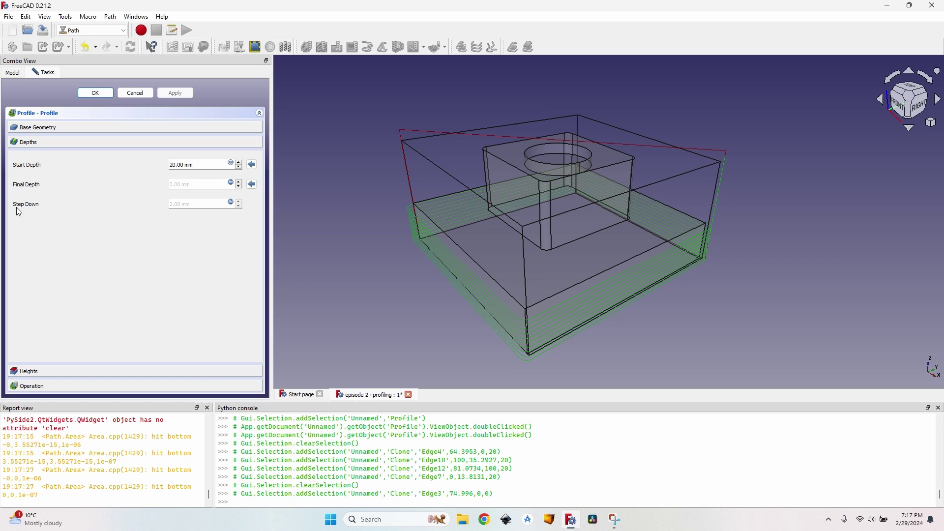
Replace the step down formula with 0.7, recalculate the toolpath and inspect the denser passes around the plate.
left_click(231, 202)
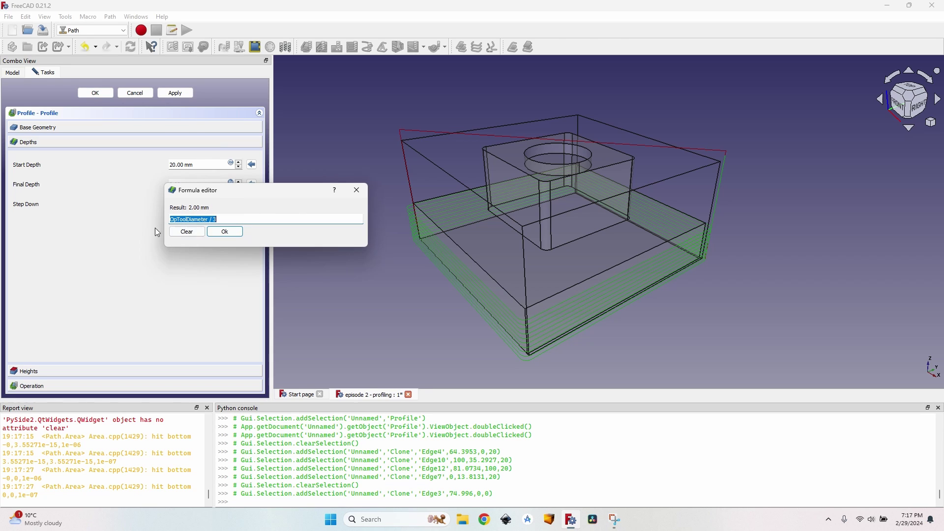
triple_click(223, 218)
type("0.7")
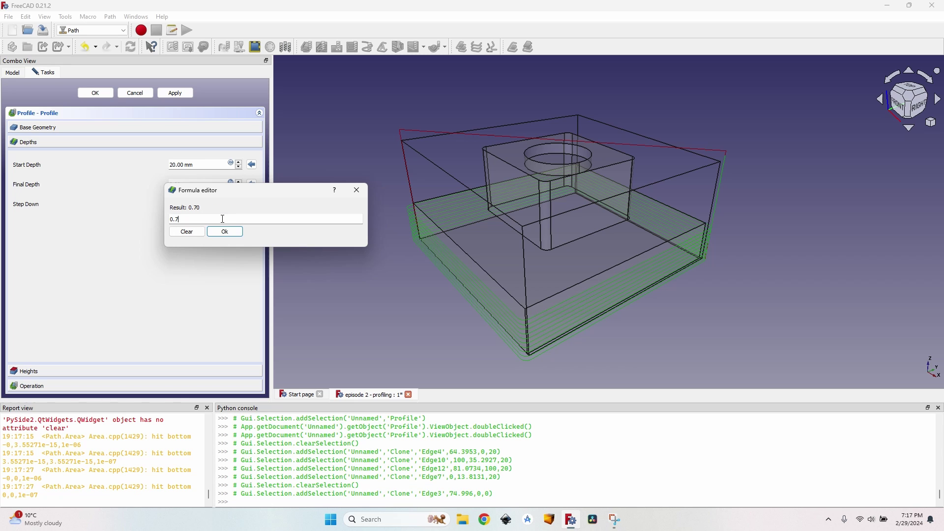
key("Return")
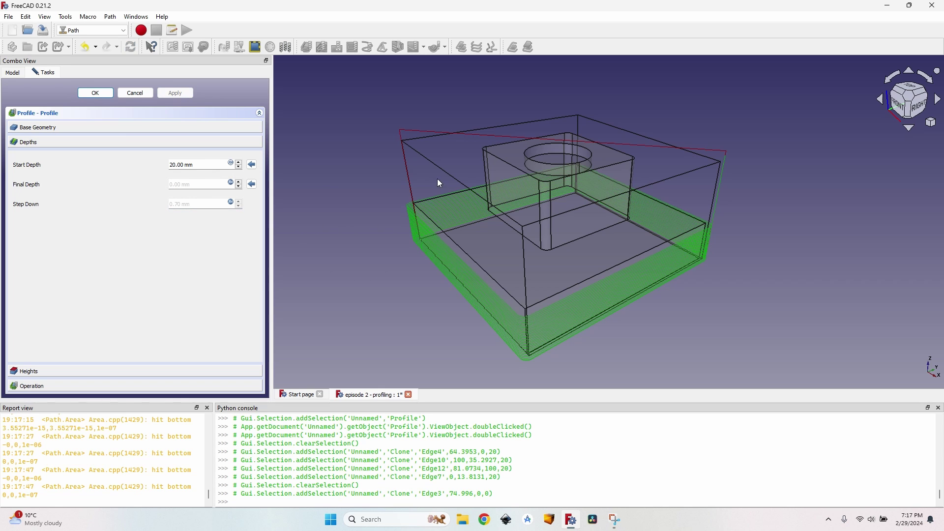
scroll(529, 345, "up", 6)
scroll(529, 345, "down", 4)
middle_click_drag(568, 342, 565, 277)
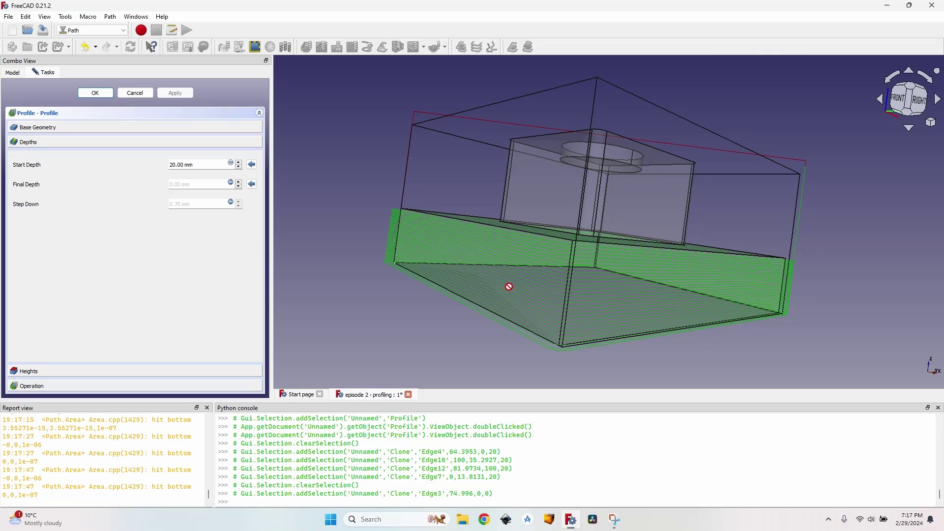
Examine the profile's safe and clearance height settings against the toolpath above the part.
mouse_move(508, 287)
middle_mouse_down()
mouse_move(552, 237)
mouse_move(511, 295)
middle_mouse_up()
left_click(71, 371)
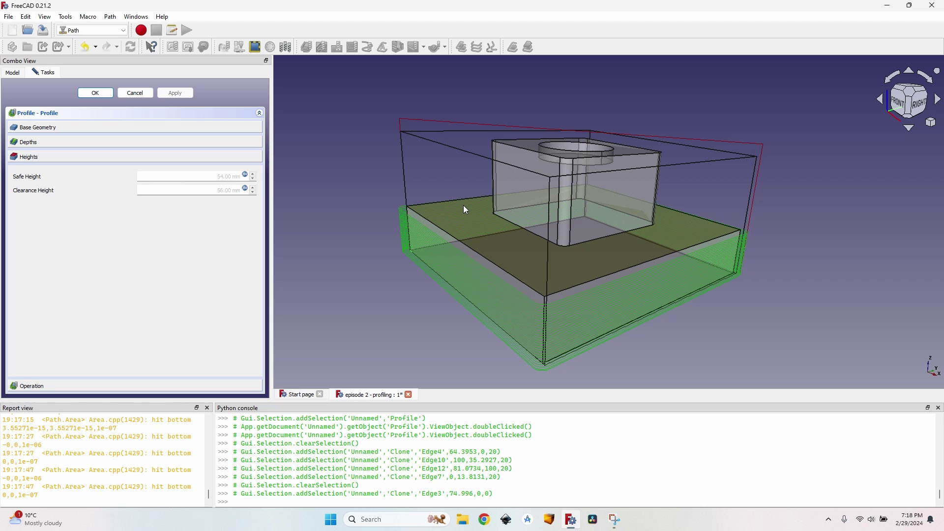
middle_click_drag(463, 212, 514, 291)
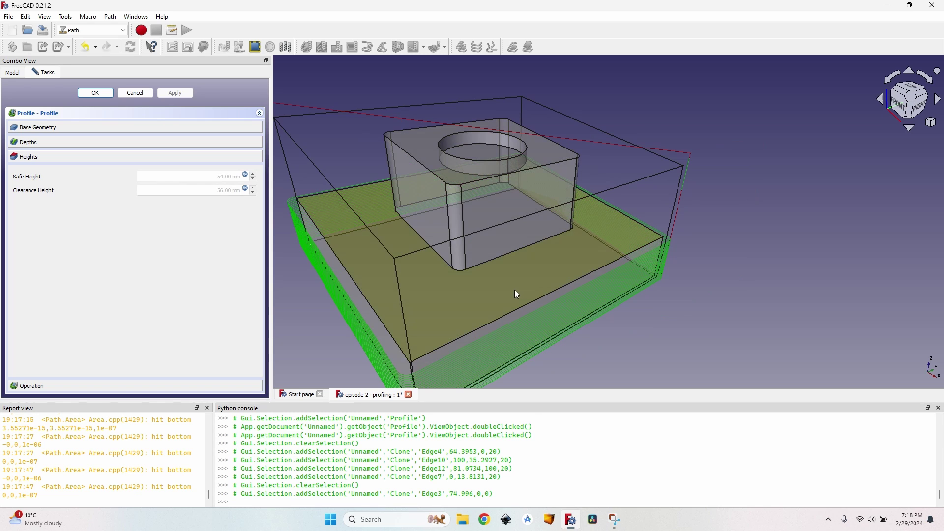
Review the profile operation's tool controller and coolant mode options, keeping 6 mm endmill001 and None.
scroll(514, 290, "down", 3)
middle_click_drag(513, 256, 570, 279)
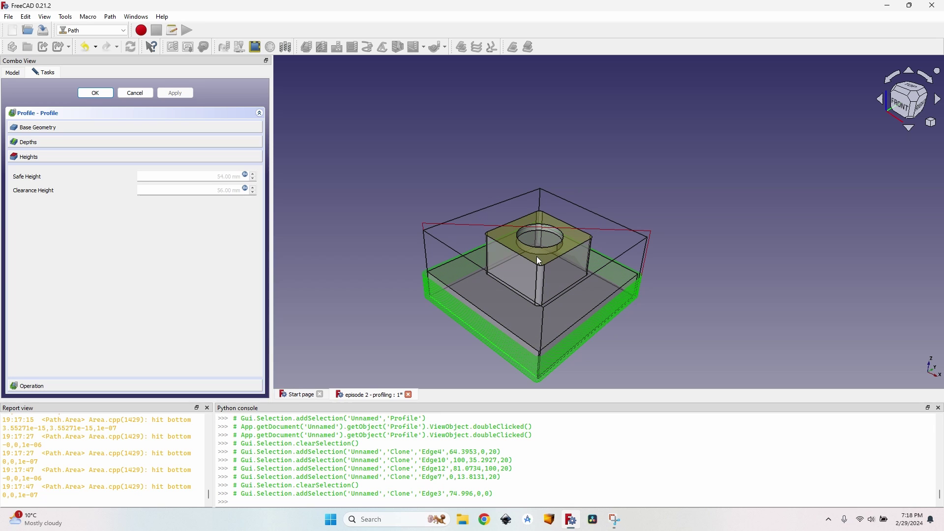
scroll(539, 261, "down", 3)
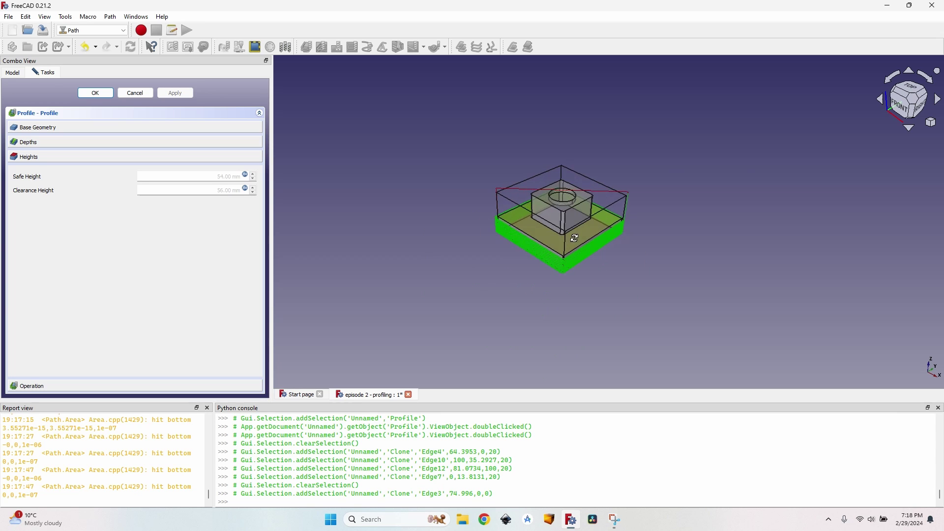
scroll(567, 239, "up", 6)
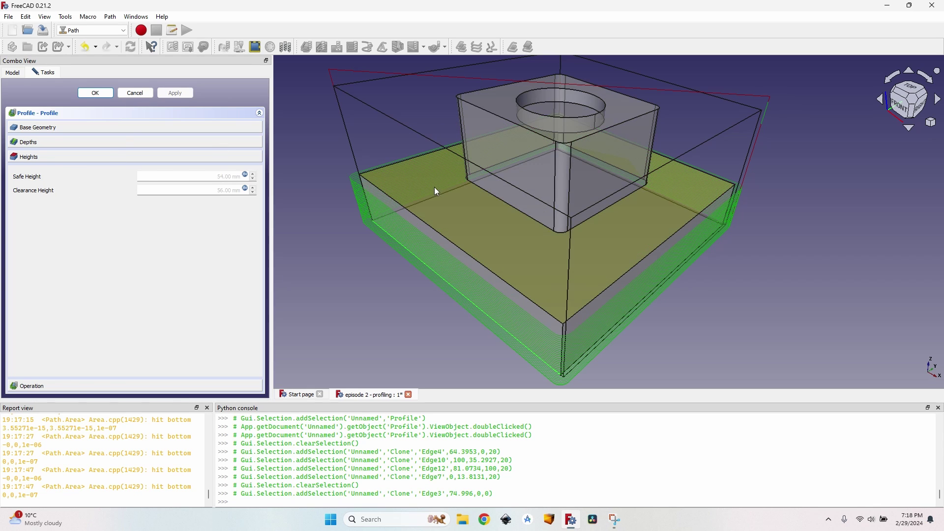
left_click(34, 386)
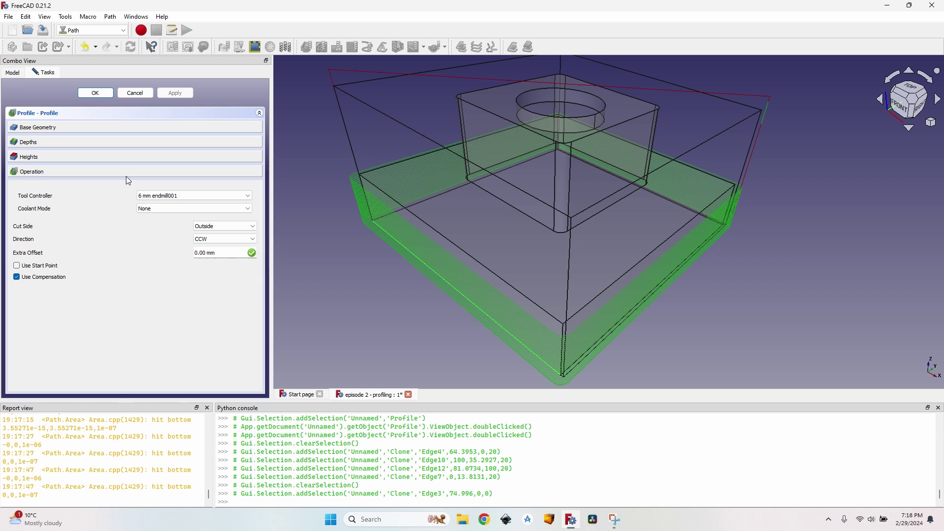
left_click(178, 196)
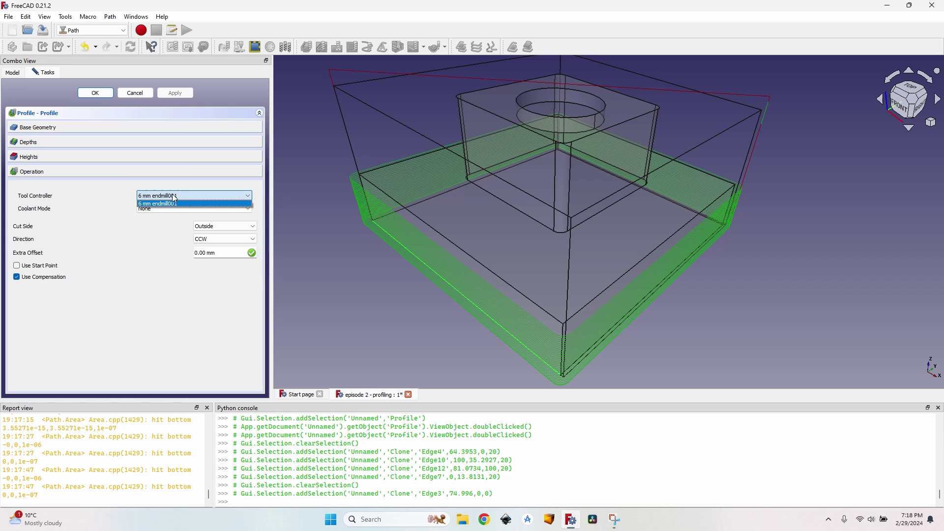
left_click(173, 203)
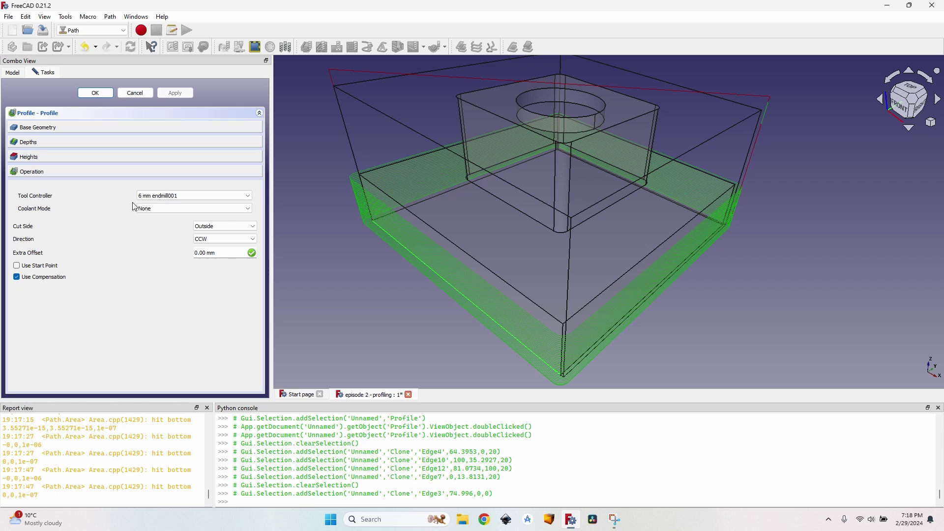
left_click(158, 207)
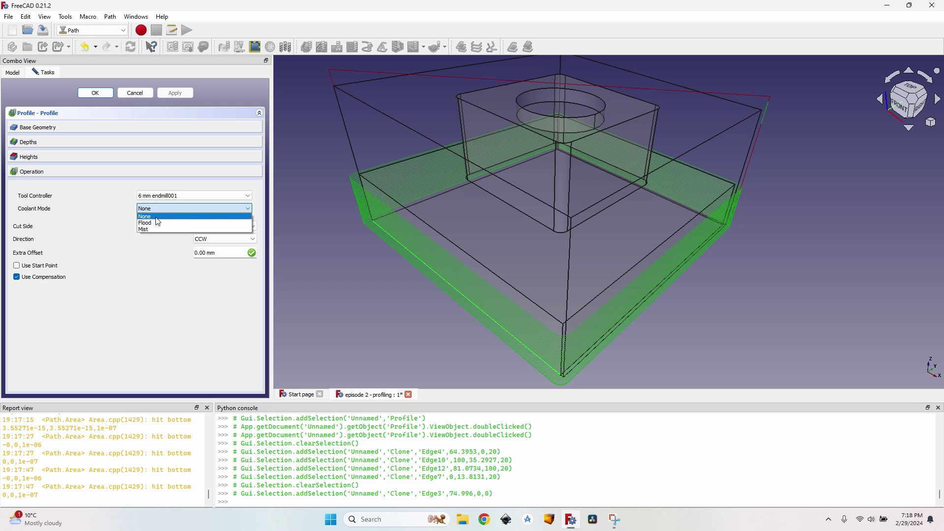
left_click(157, 217)
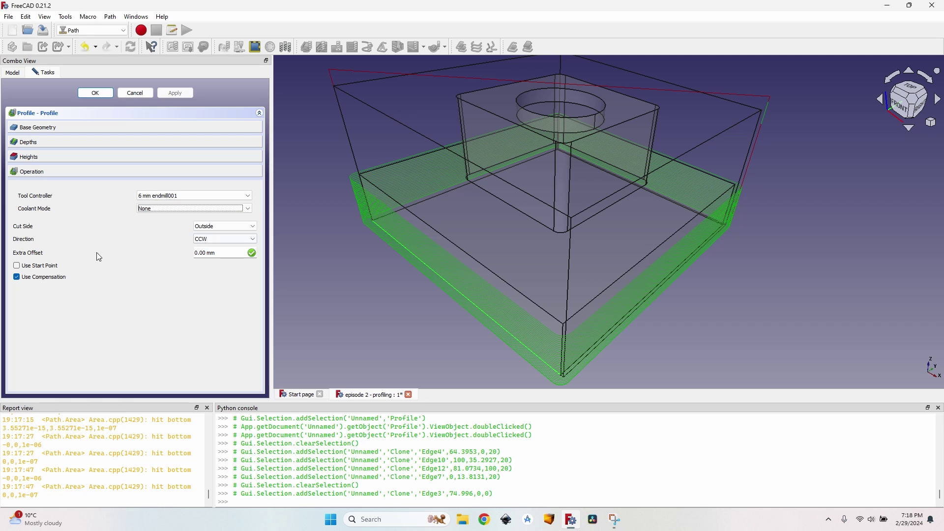
Set the profile's cut side to Inside, recalculate the toolpath and inspect the passes within the plate's edges.
left_click(233, 231)
left_click(216, 238)
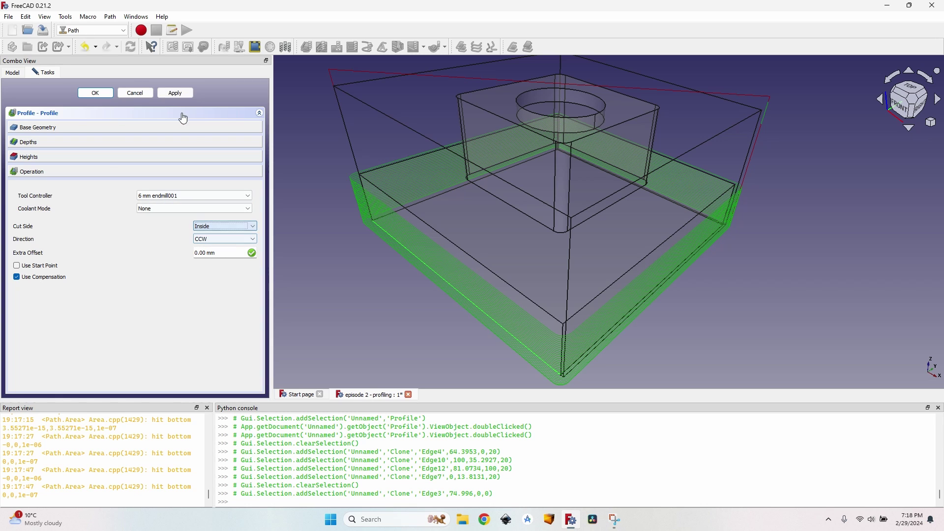
left_click(177, 93)
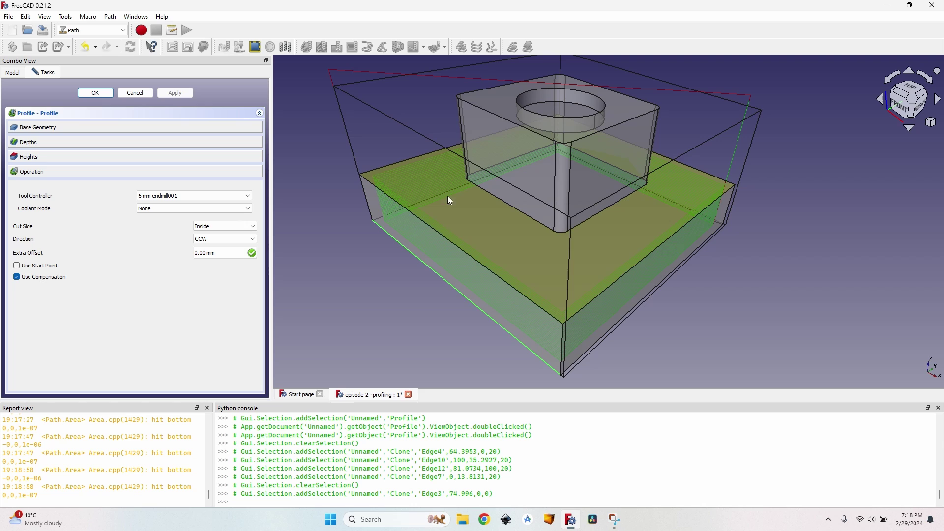
scroll(560, 200, "up", 4)
scroll(385, 162, "down", 2)
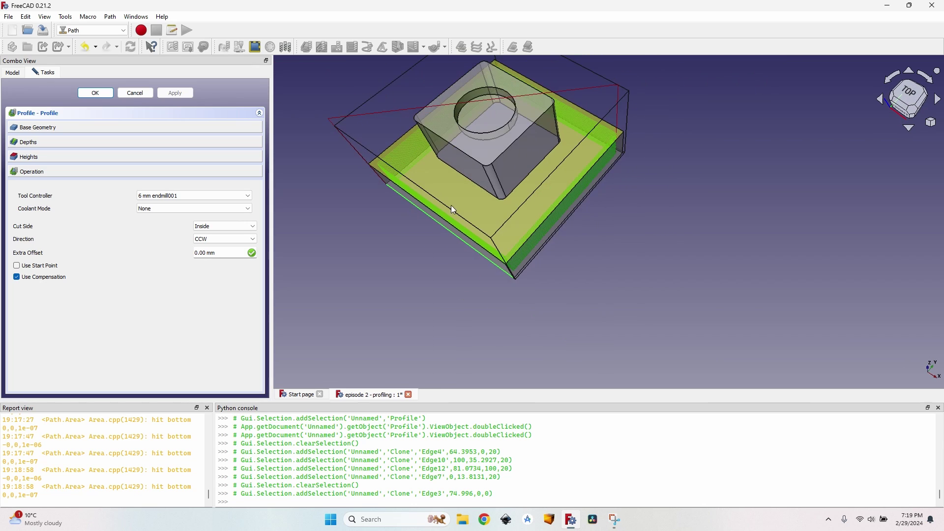
scroll(450, 205, "up", 3)
middle_click_drag(489, 227, 618, 246)
scroll(557, 281, "up", 4)
scroll(526, 198, "down", 4)
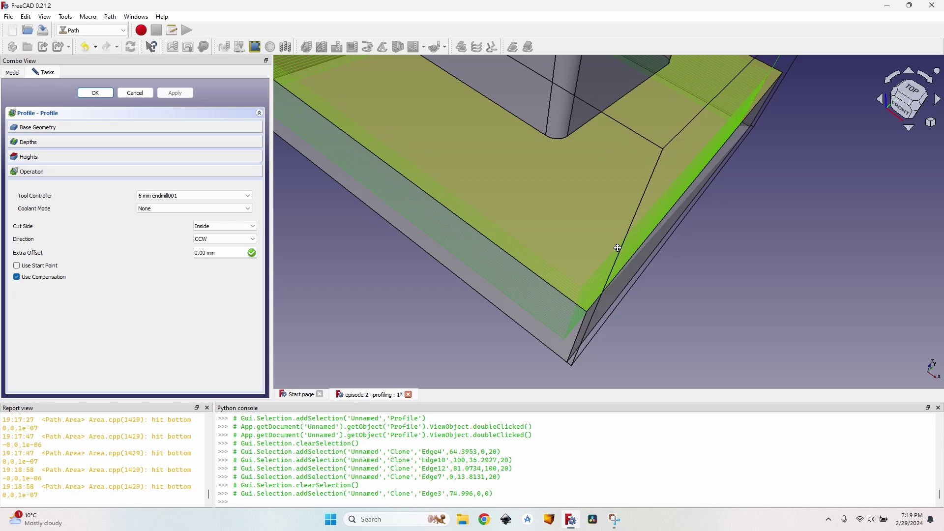
scroll(617, 252, "up", 3)
scroll(620, 255, "down", 4)
Set the profile's cut side back to Outside and recalculate the toolpath.
left_click(224, 226)
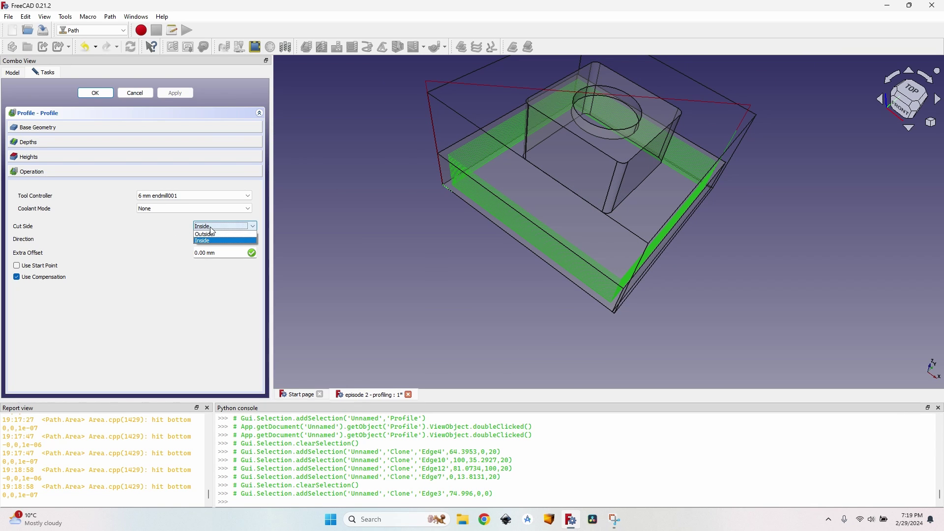
left_click(218, 235)
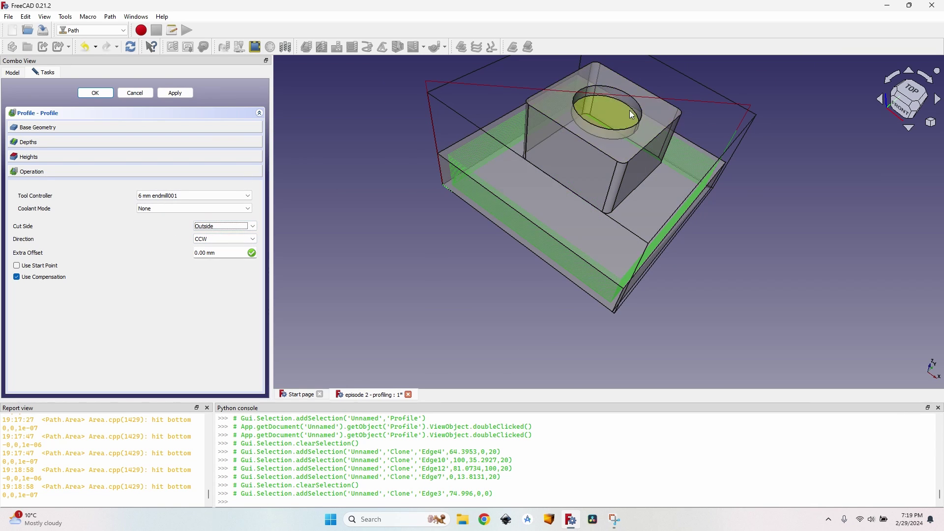
scroll(593, 182, "up", 2)
middle_click_drag(593, 182, 555, 118)
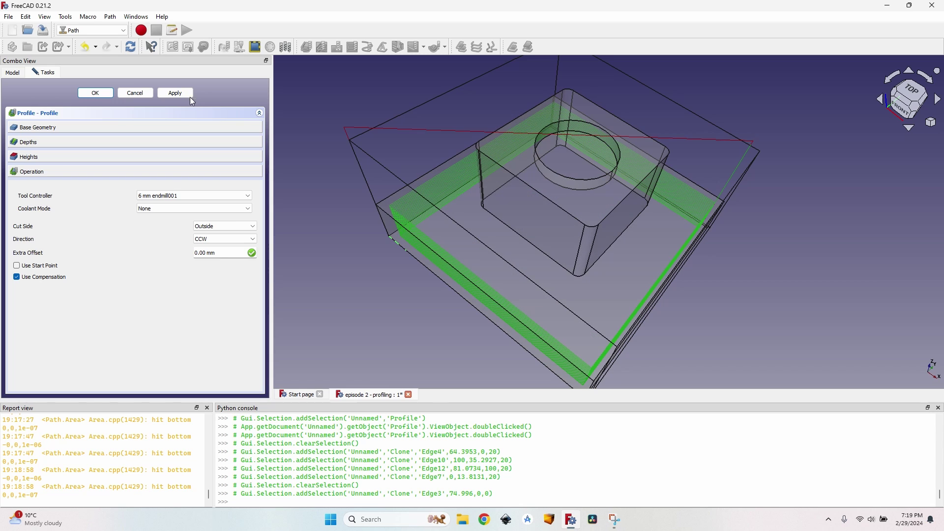
left_click(185, 96)
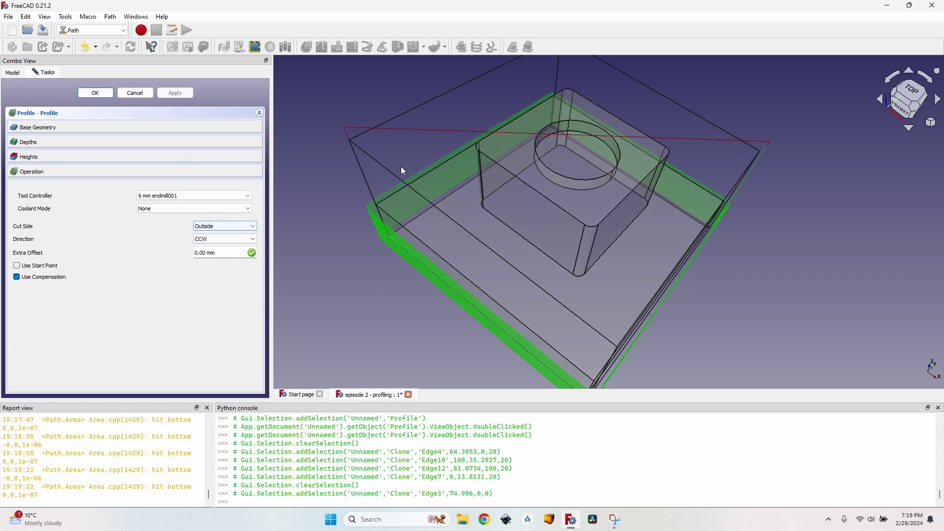
Switch the profile's cutting direction to CW and restore it to CCW.
left_click(246, 239)
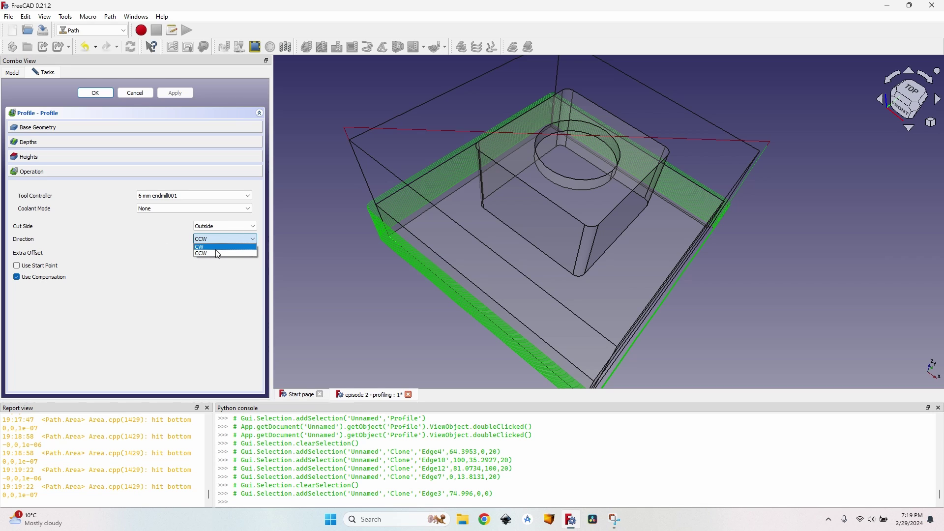
left_click(215, 248)
left_click(226, 239)
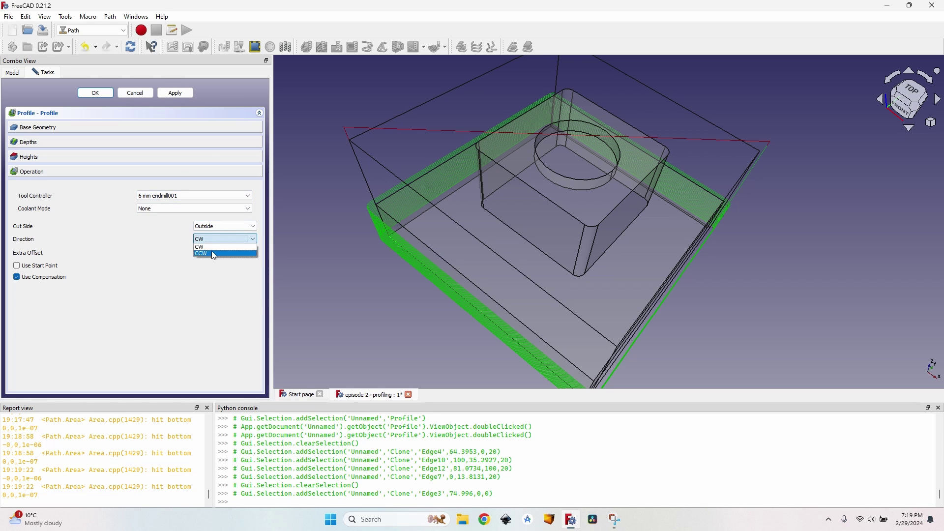
left_click(212, 253)
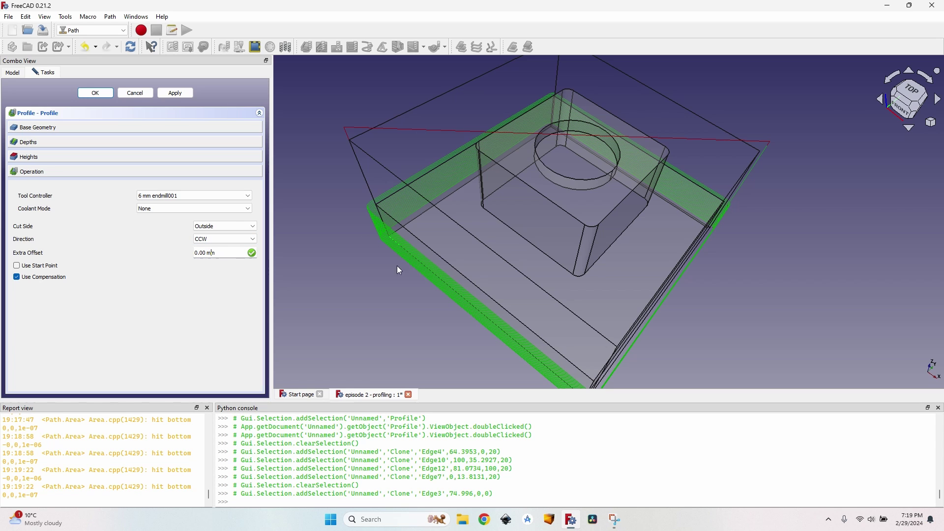
Examine the outer toolpath passes along the base plate's corners and sides from several angles.
scroll(398, 263, "up", 4)
middle_click_drag(369, 218, 452, 236)
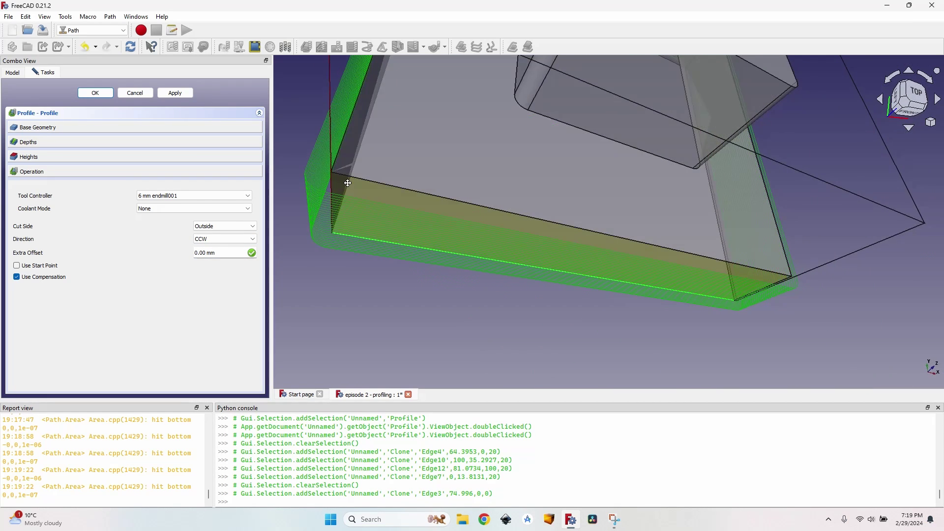
middle_click_drag(348, 182, 386, 168)
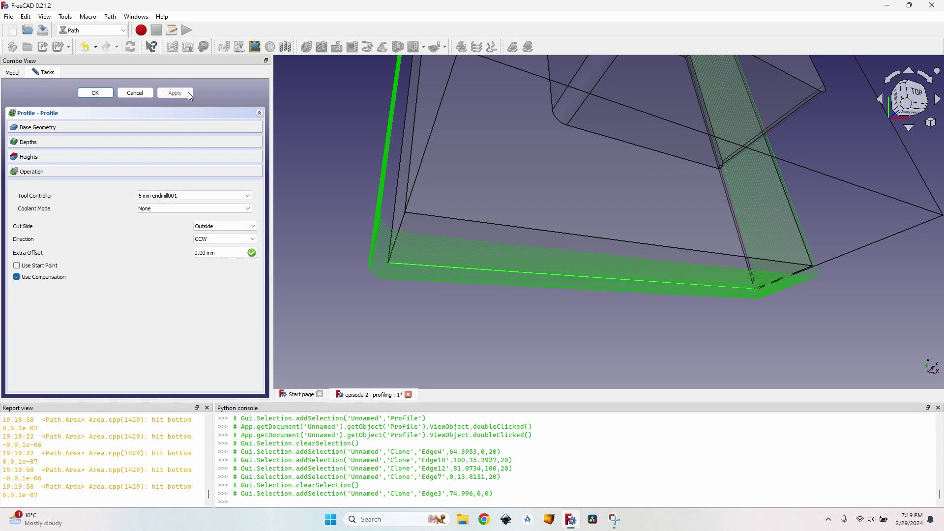
middle_click_drag(688, 315, 632, 284)
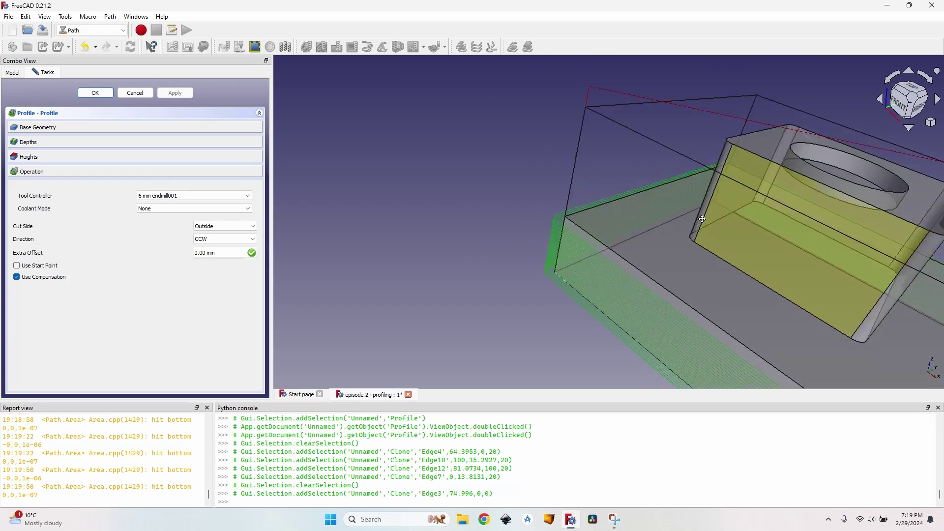
scroll(708, 253, "up", 4)
scroll(512, 168, "up", 1)
middle_click_drag(587, 341, 405, 231)
scroll(404, 231, "down", 5)
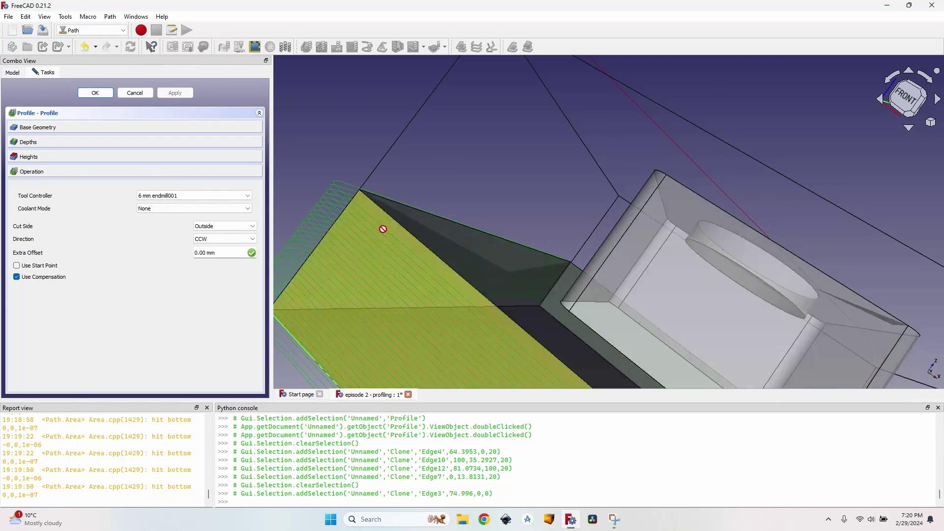
scroll(450, 317, "down", 5)
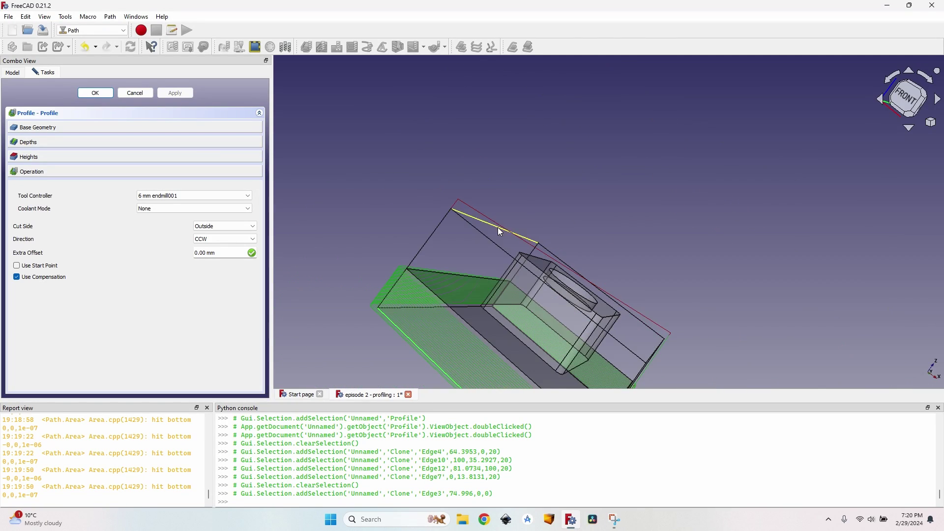
middle_click_drag(498, 228, 535, 243)
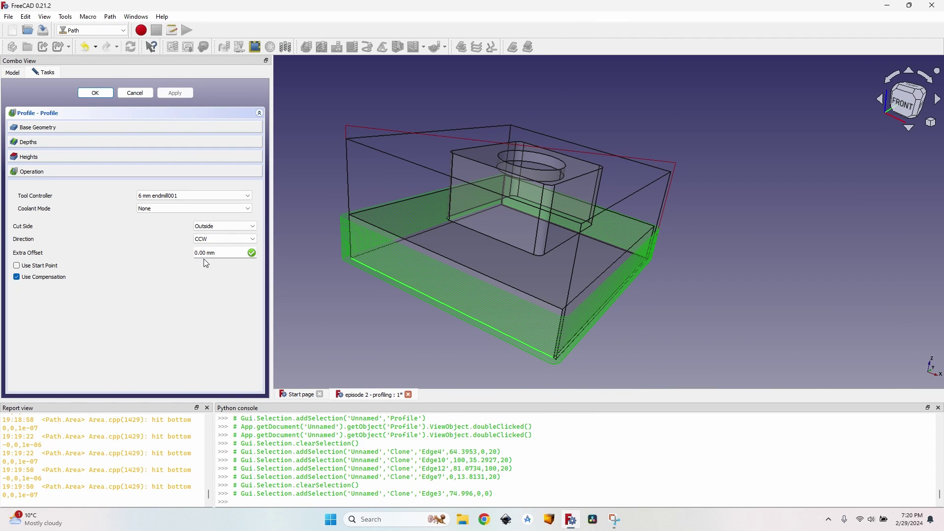
Replace the step down formula with 2, recalculate the toolpath and inspect the spacing of the passes.
scroll(345, 226, "up", 3)
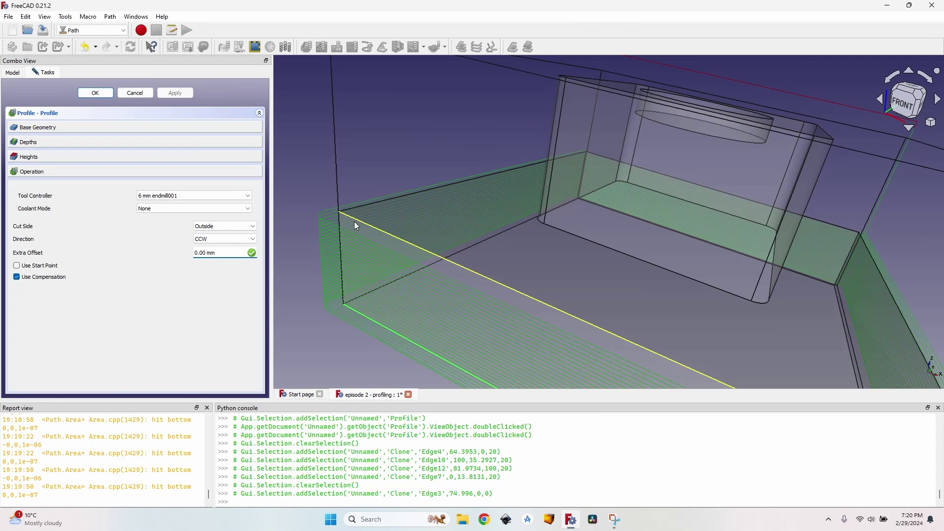
left_click(44, 142)
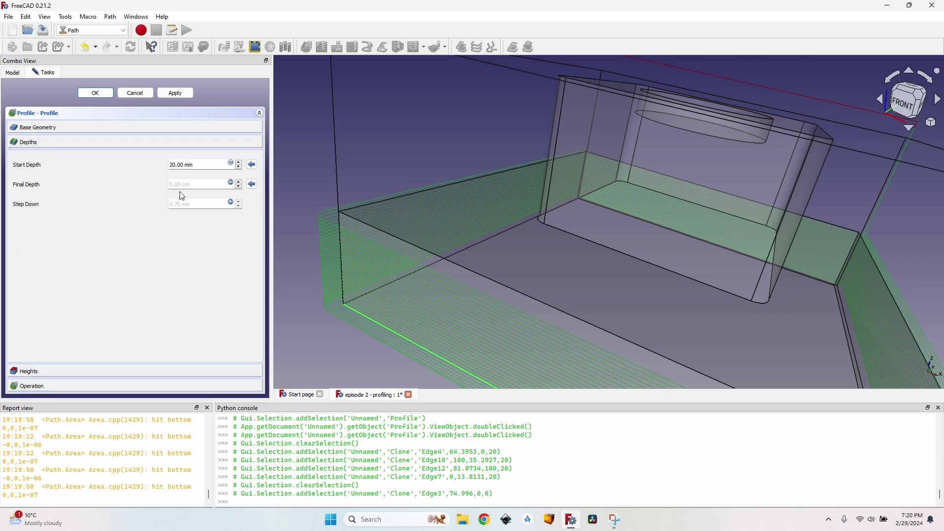
left_click(231, 202)
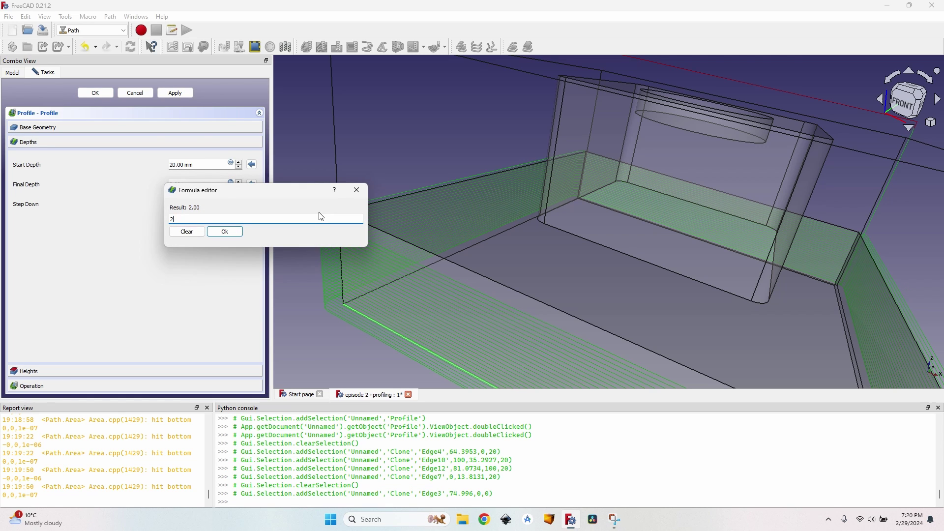
type("2")
key("Return")
left_click(175, 94)
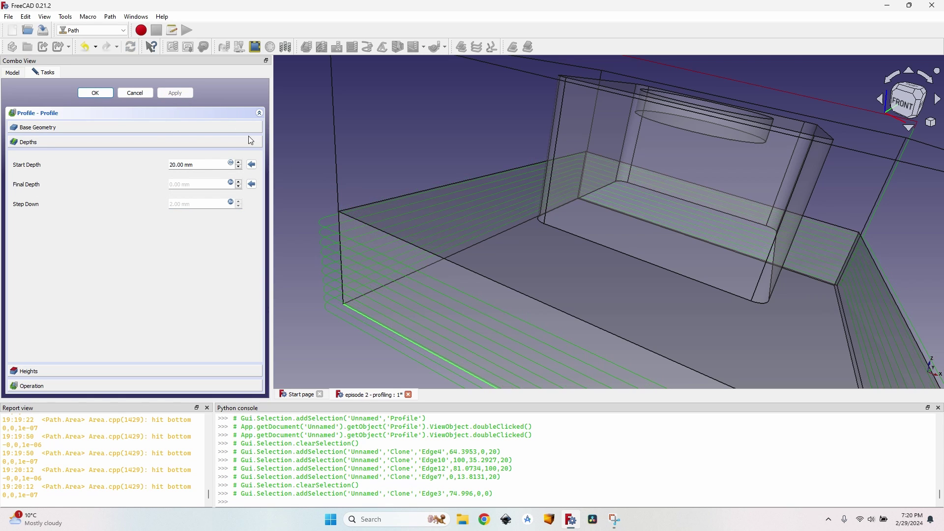
scroll(486, 274, "down", 5)
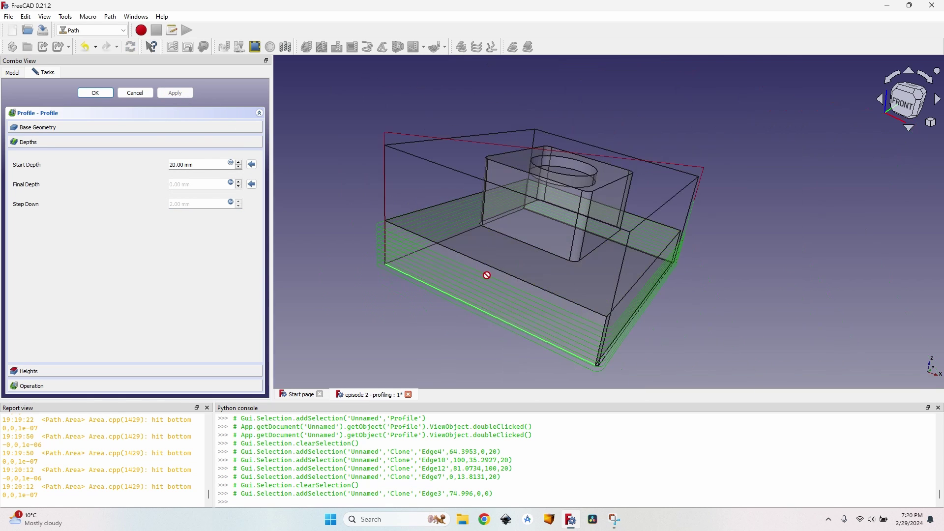
Set the profile's extra offset to 0.2 mm, recalculate the toolpath and accept the operation.
left_click(130, 385)
scroll(352, 209, "up", 5)
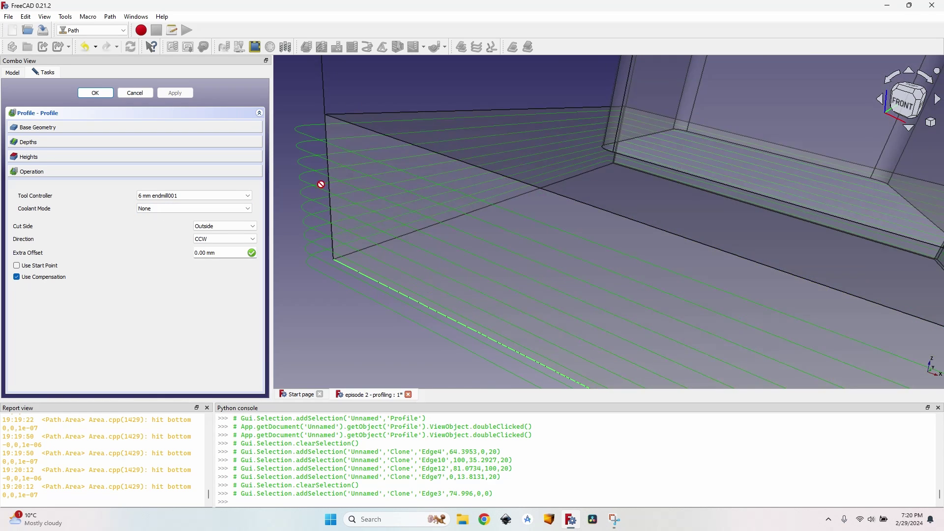
middle_click_drag(370, 153, 462, 203)
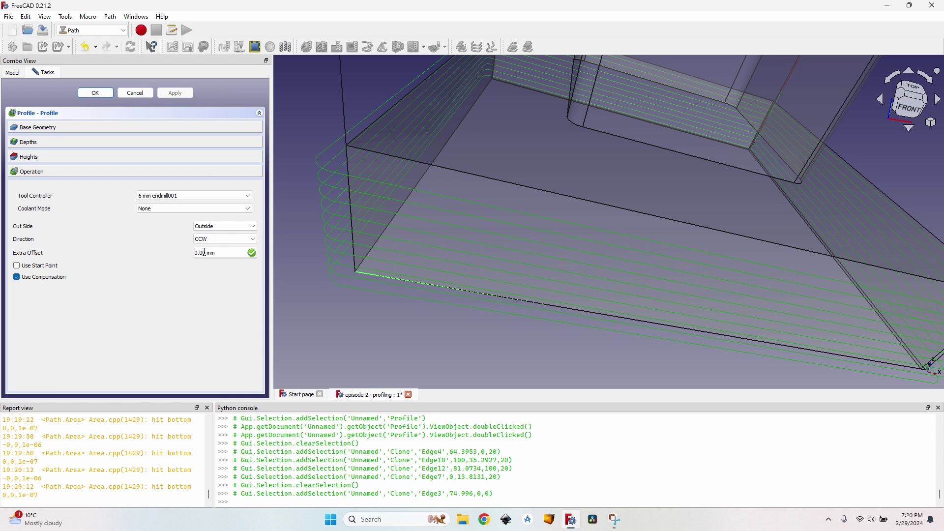
key("BackSpace")
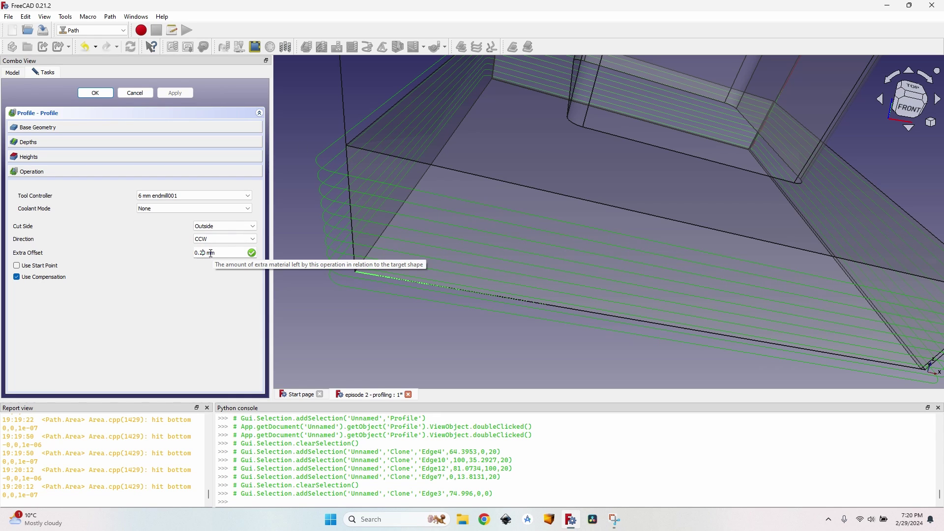
type("0")
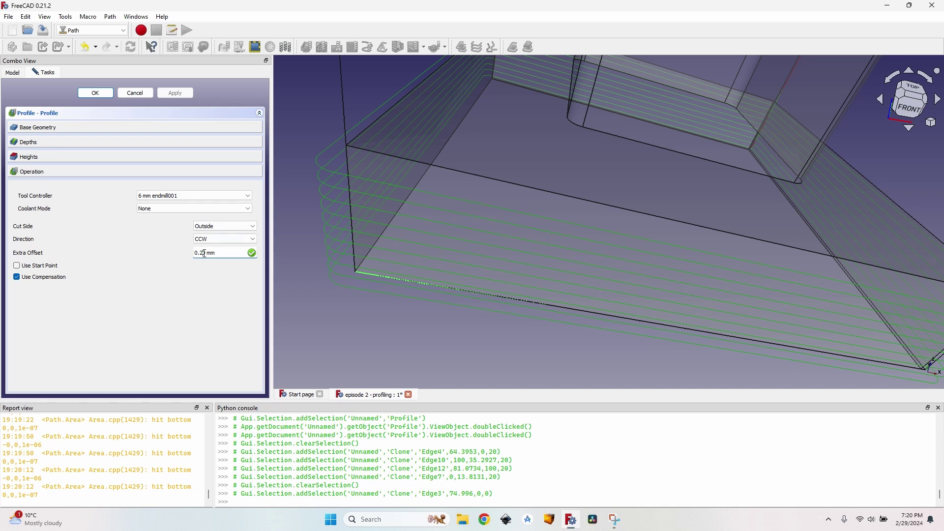
left_click(179, 94)
left_click(96, 93)
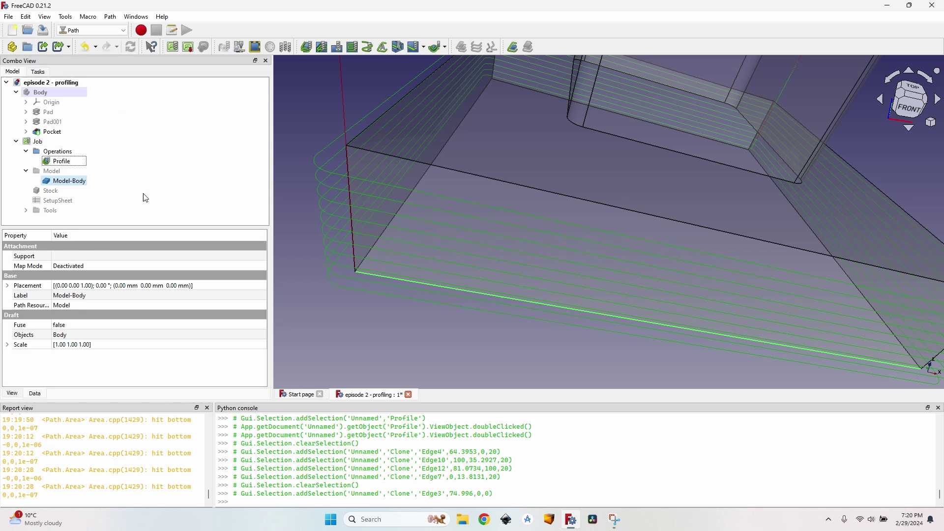
Duplicate the Profile operation within the job.
left_click(54, 161)
left_click(53, 162)
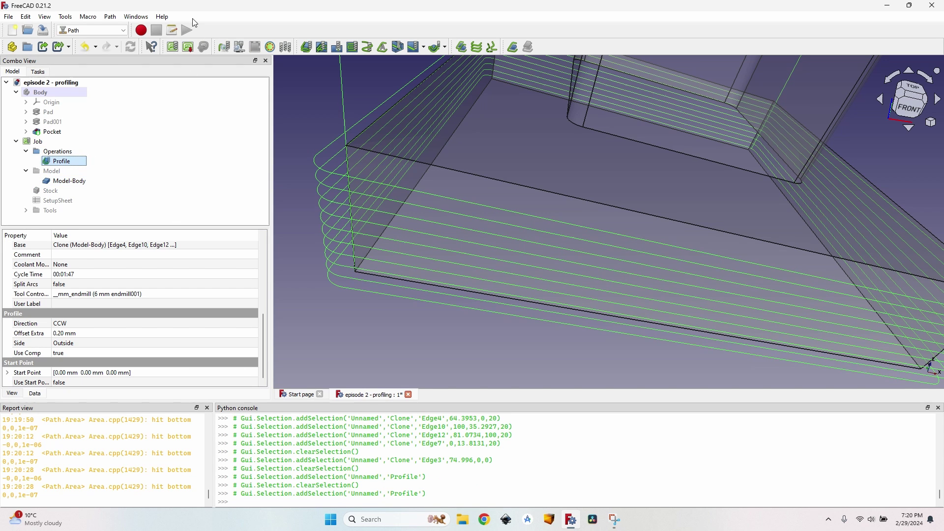
left_click(111, 17)
mouse_move(196, 315)
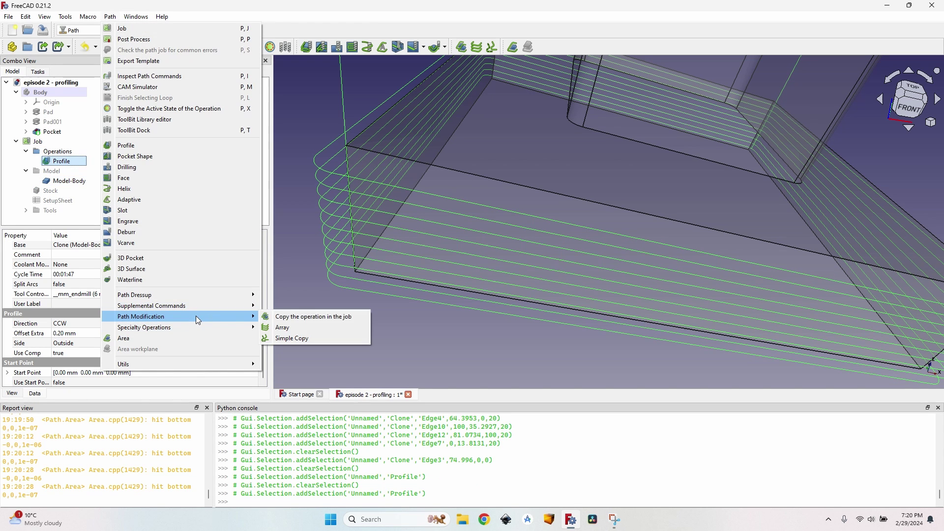
left_click(342, 319)
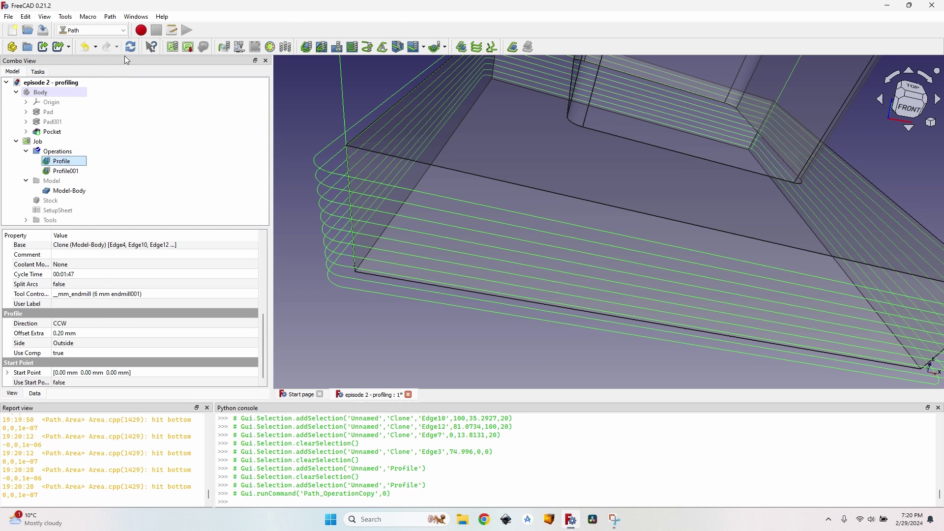
Set the copied profile's extra offset to 0 mm, recalculate its toolpath and inspect the spacing against the original passes.
left_click(85, 172)
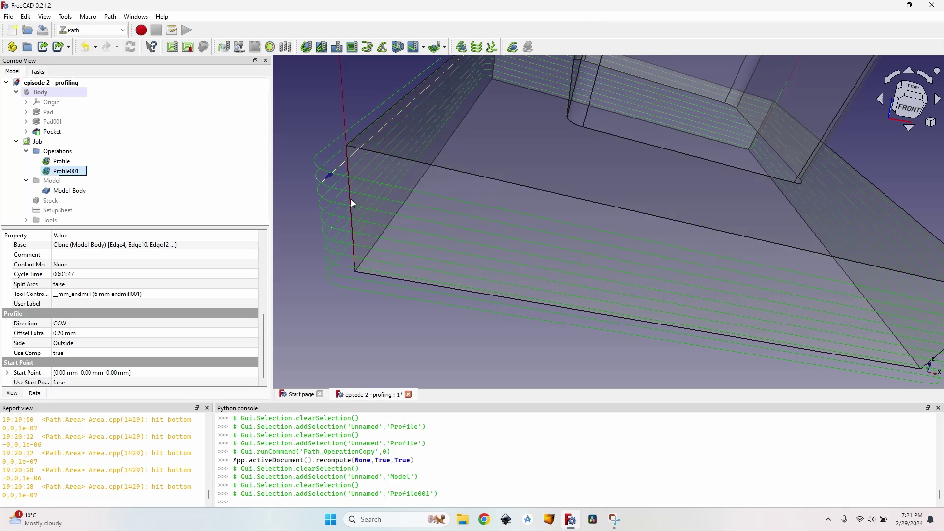
double_click(74, 172)
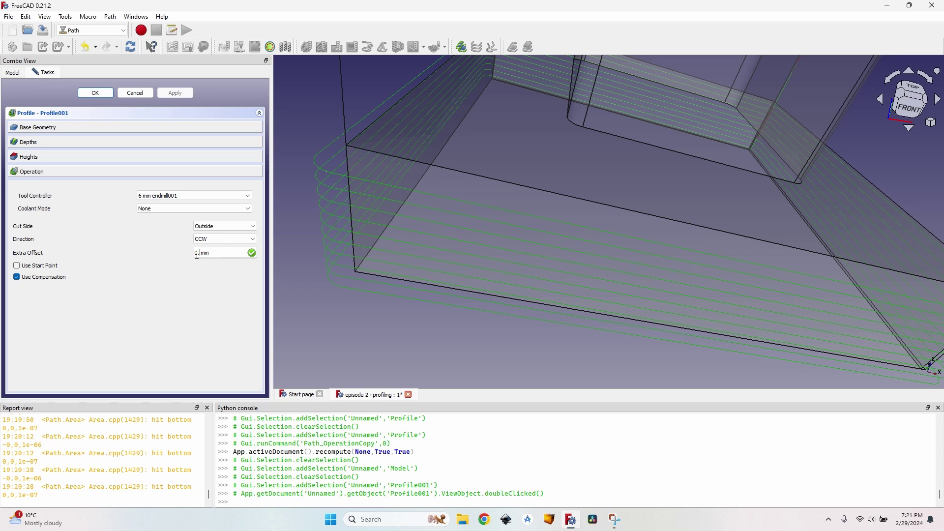
key("Tab")
left_click(180, 93)
scroll(345, 185, "up", 5)
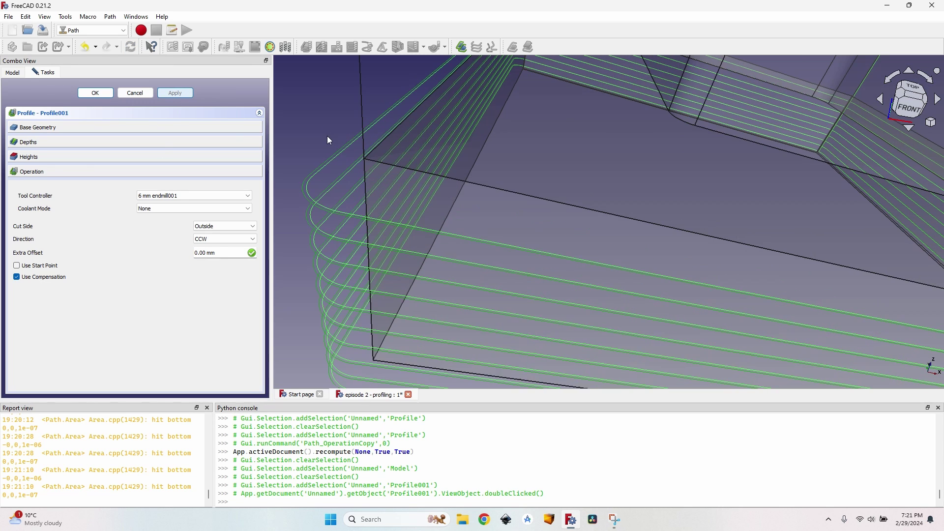
middle_click_drag(320, 162, 336, 195)
scroll(371, 171, "down", 4)
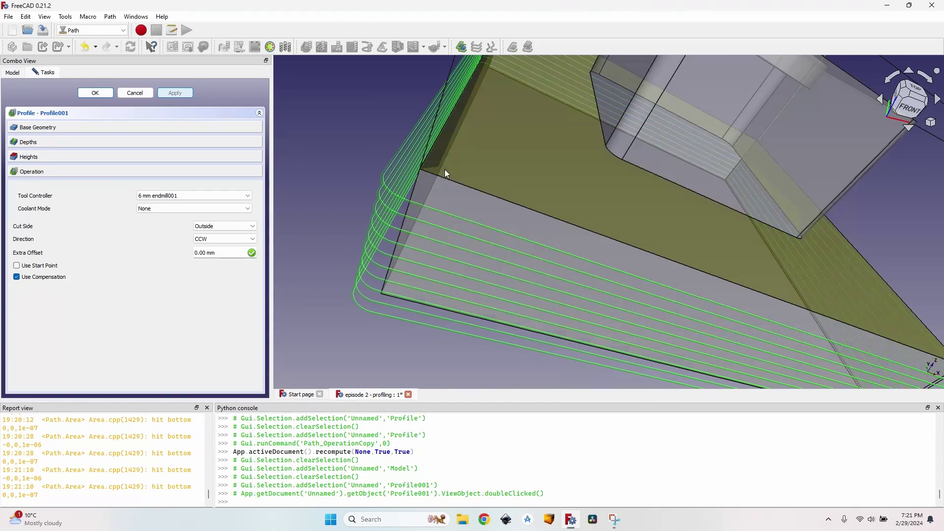
middle_click_drag(445, 170, 381, 173)
Set the copied profile's start depth to 0 mm from the base plate's lower front edge, recalculate the toolpath and accept the operation.
left_click(43, 141)
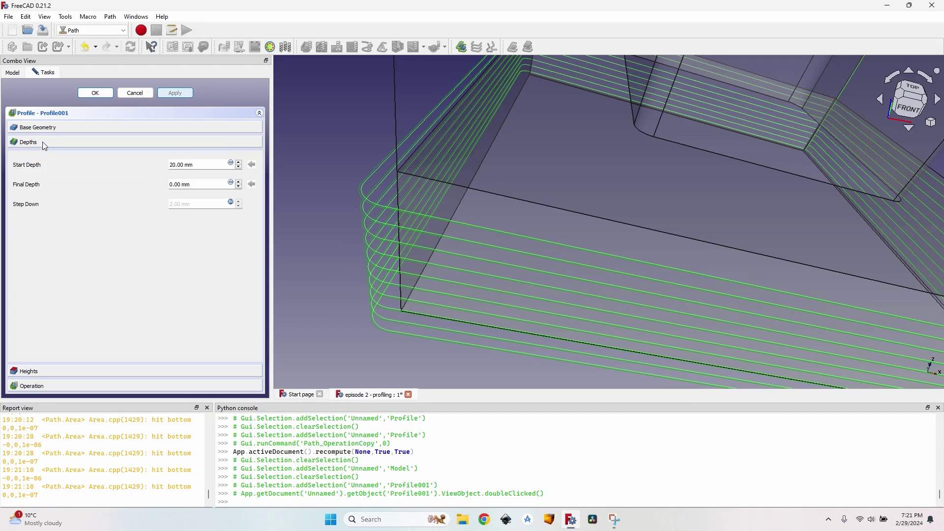
middle_click_drag(450, 328, 443, 279)
left_click(377, 288)
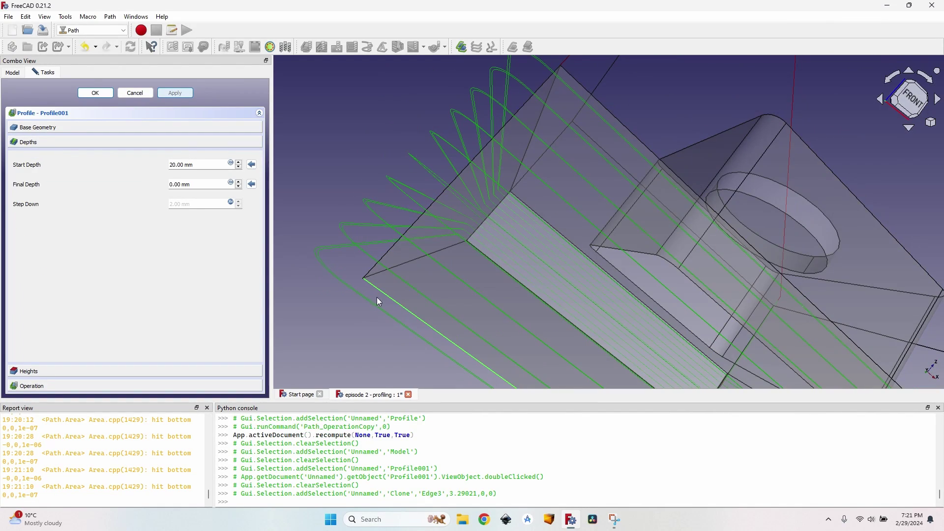
left_click(251, 165)
left_click(177, 93)
scroll(325, 248, "up", 2)
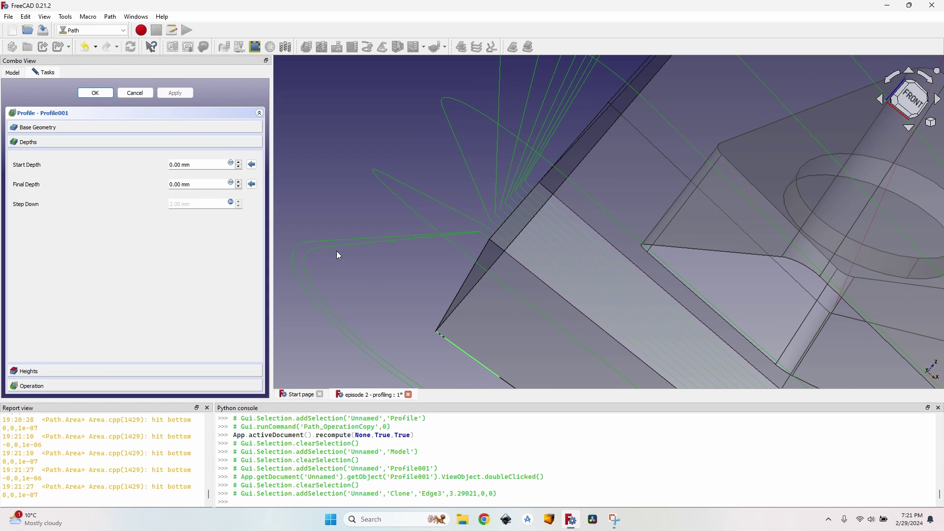
scroll(558, 164, "down", 3)
middle_click_drag(558, 164, 500, 193)
scroll(500, 193, "up", 4)
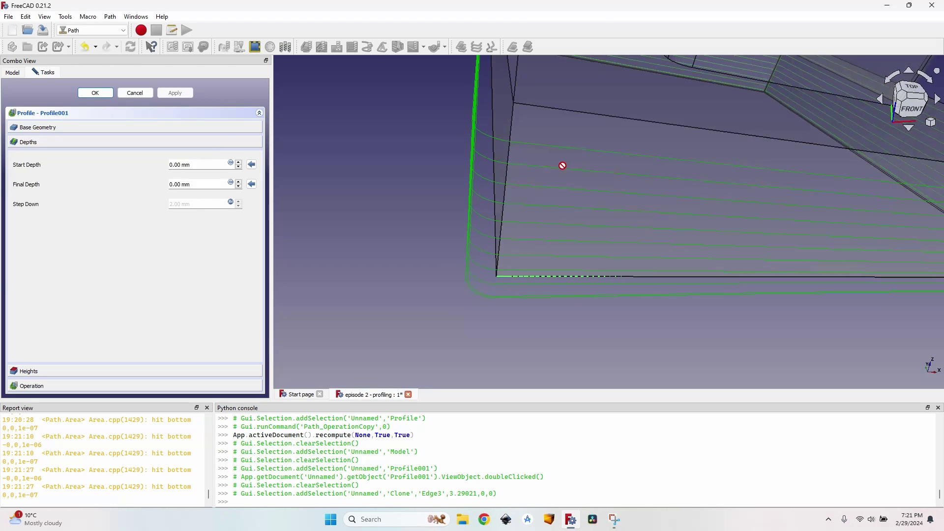
scroll(737, 146, "down", 3)
middle_click_drag(739, 143, 531, 240)
Compare the original and copied profile toolpaths around the base plate's lower edge.
left_click(60, 162)
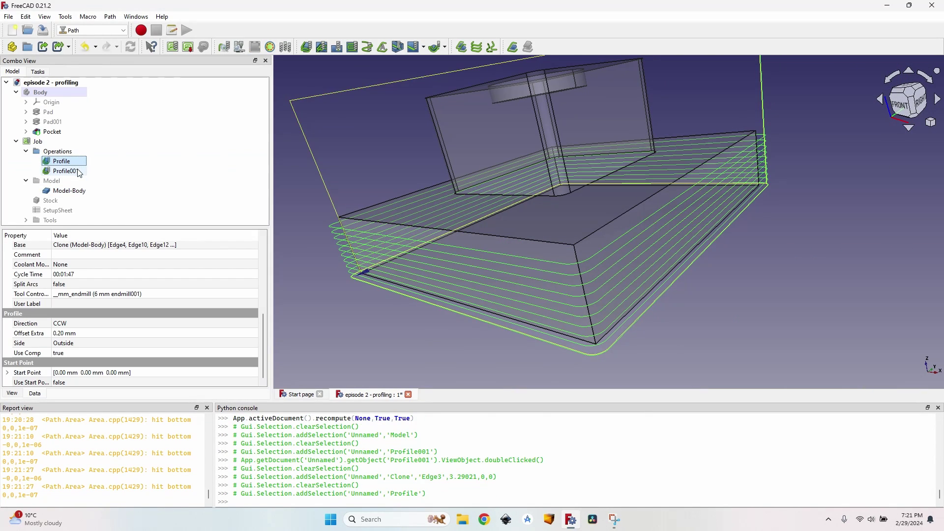
left_click(77, 170)
left_click(59, 161)
left_click(66, 171)
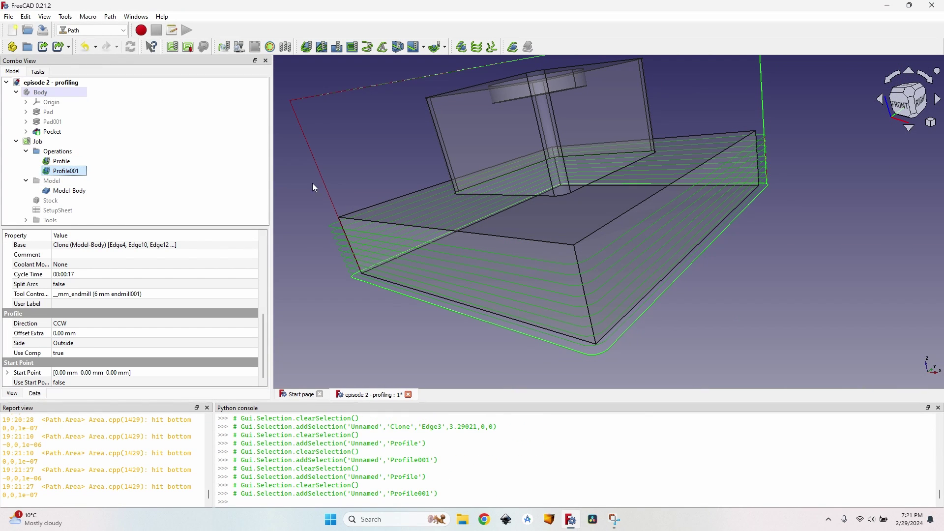
middle_click_drag(361, 208, 656, 255)
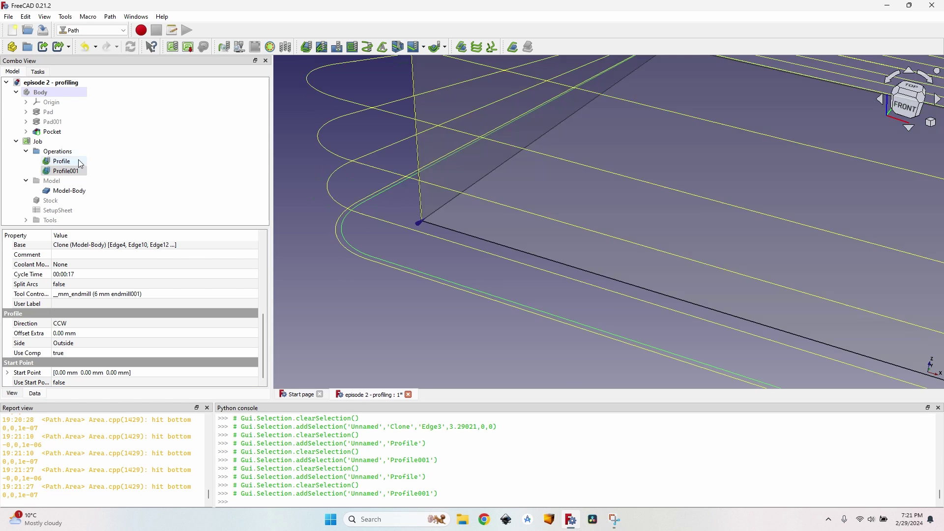
scroll(487, 179, "down", 8)
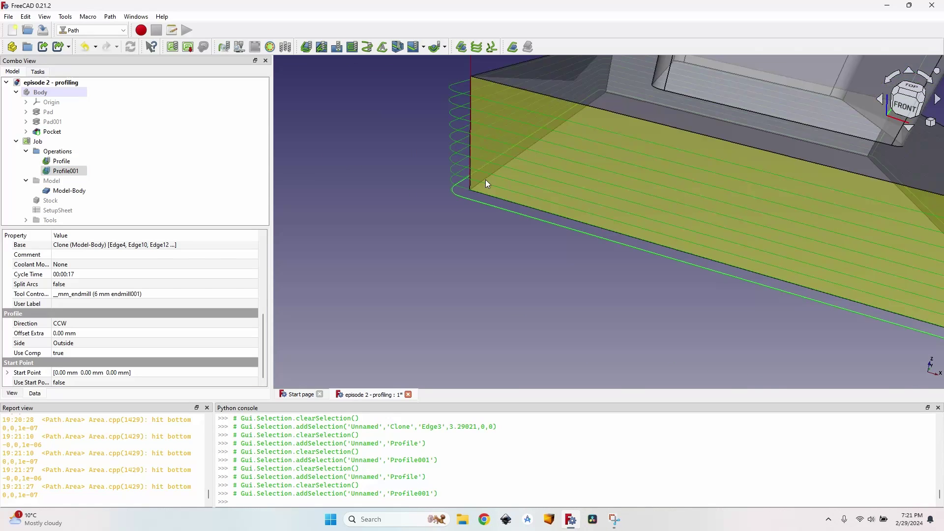
scroll(516, 196, "down", 3)
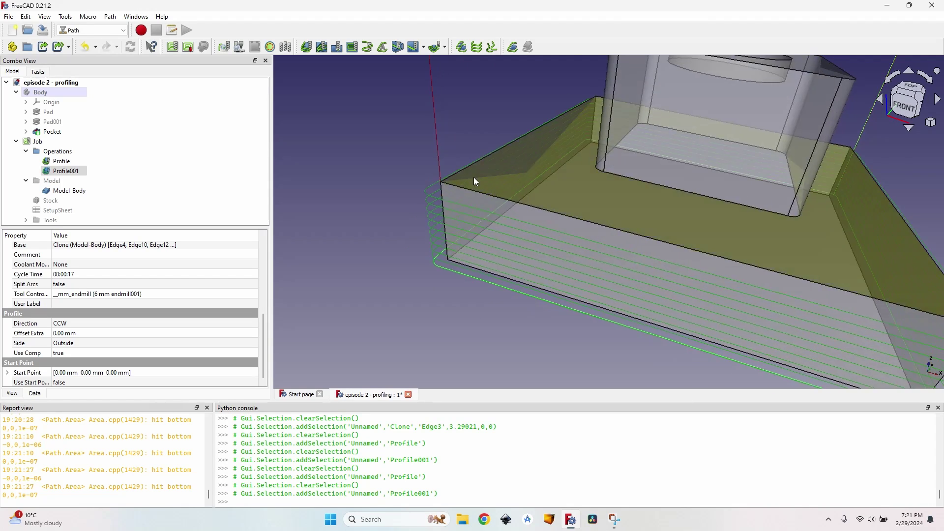
scroll(476, 180, "down", 5)
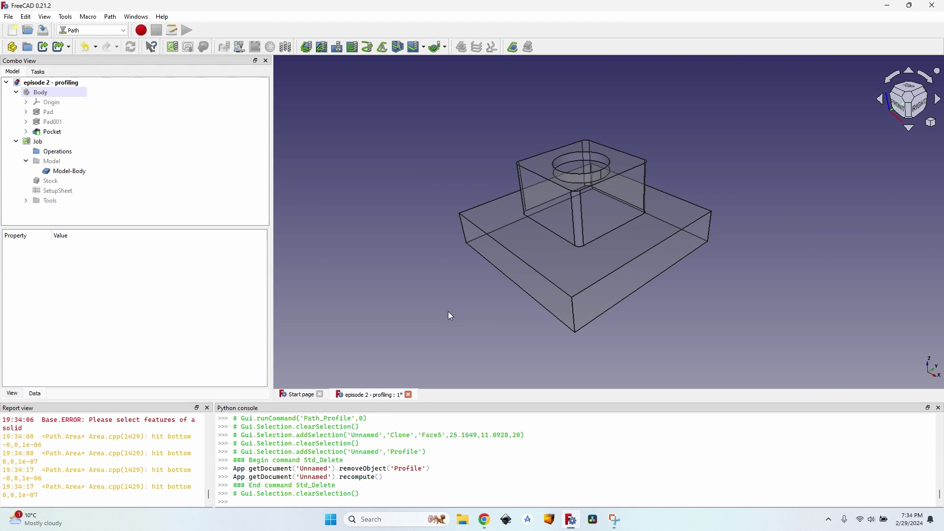
Create a Profile operation without selecting base geometry and calculate its toolpath around the whole part.
scroll(501, 275, "up", 5)
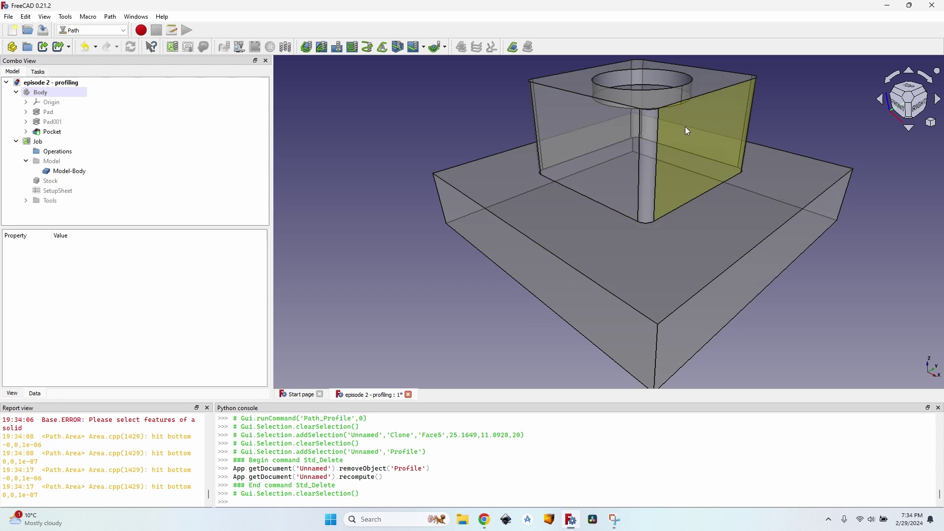
scroll(685, 132, "down", 5)
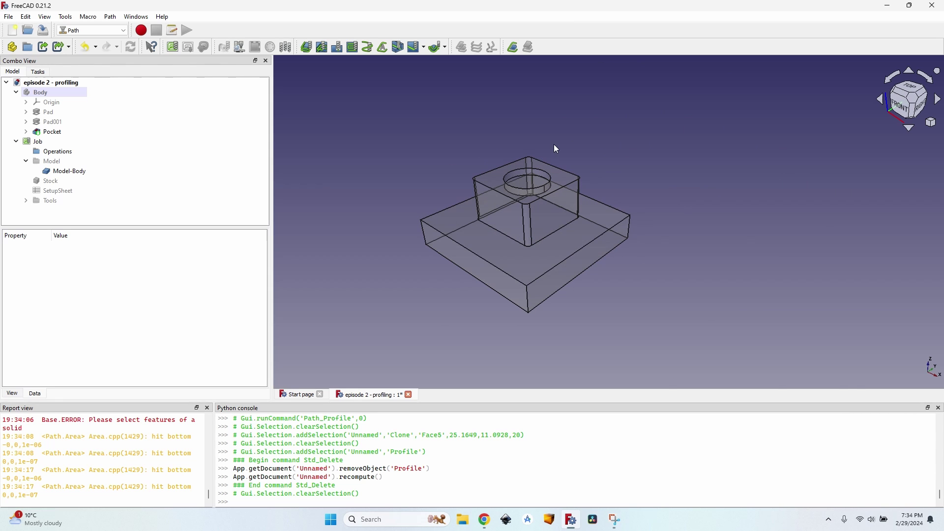
scroll(503, 160, "up", 3)
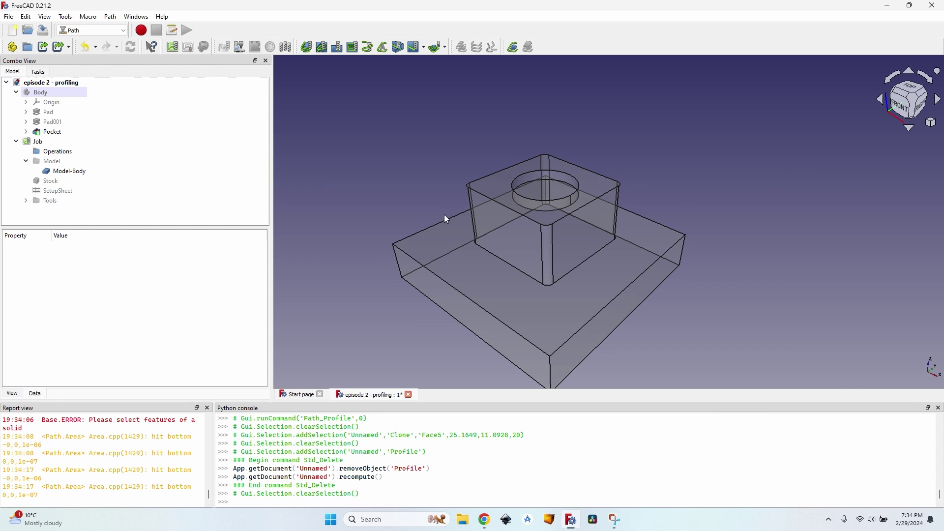
left_click(306, 47)
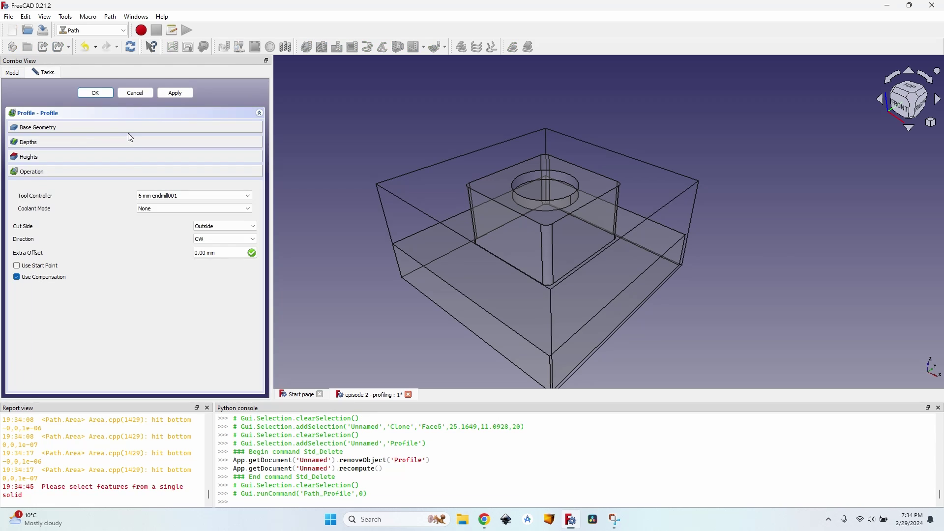
left_click(175, 93)
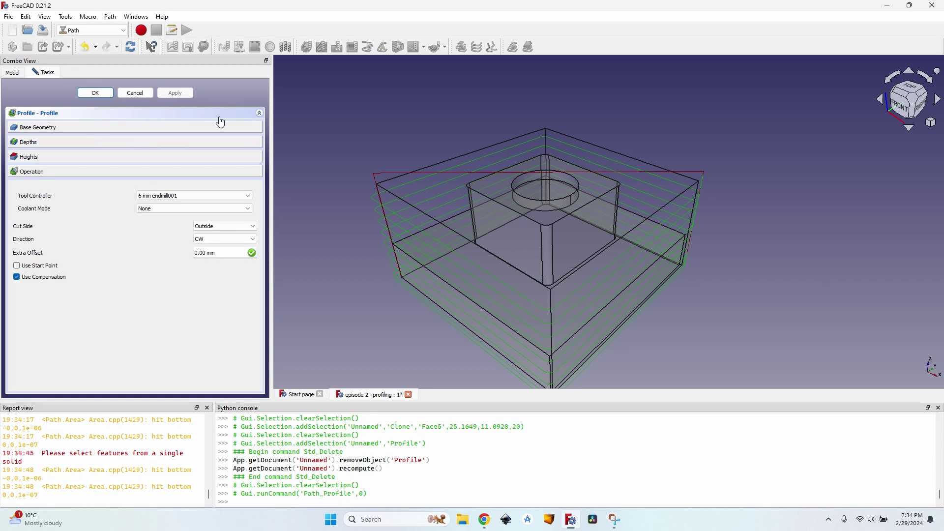
scroll(432, 247, "up", 3)
scroll(432, 247, "down", 3)
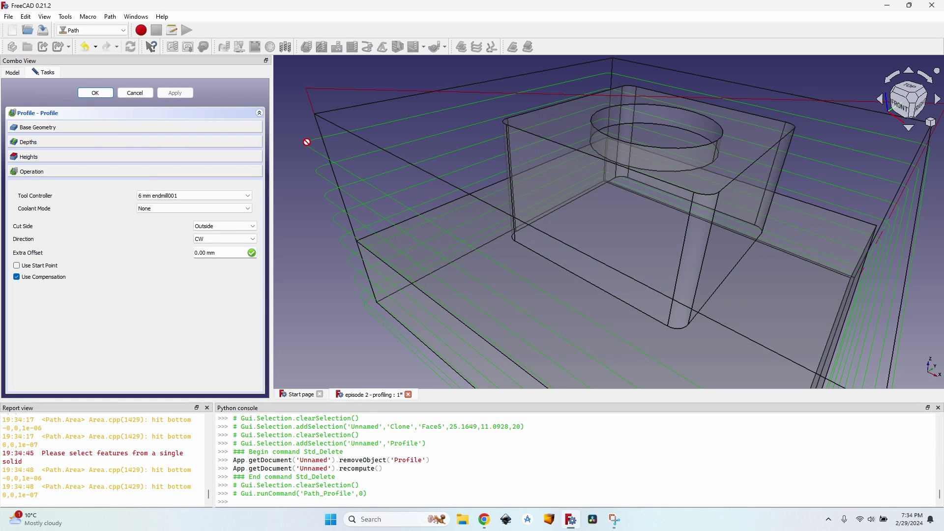
Set the profile's start depth to 20 mm from the base plate's upper face and recalculate the toolpath.
middle_click_drag(597, 234, 544, 171)
left_click(561, 190)
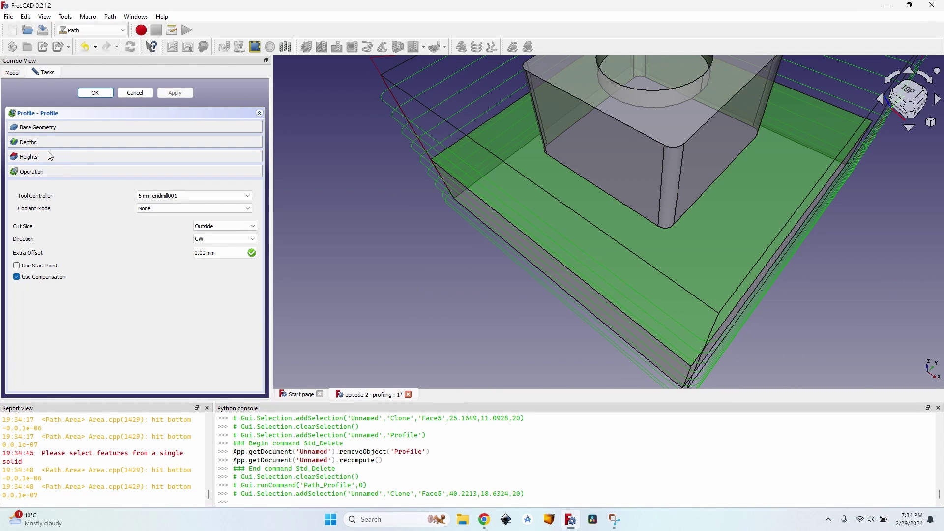
left_click(32, 143)
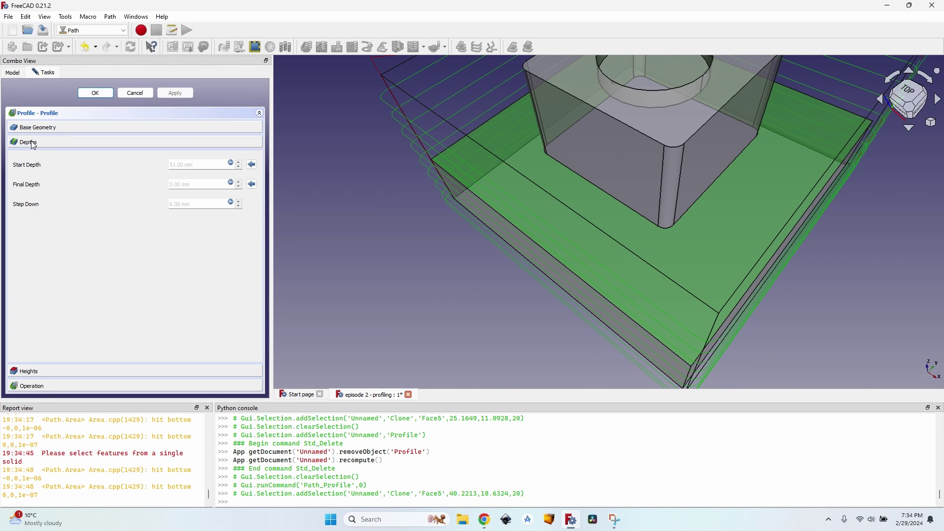
left_click(252, 165)
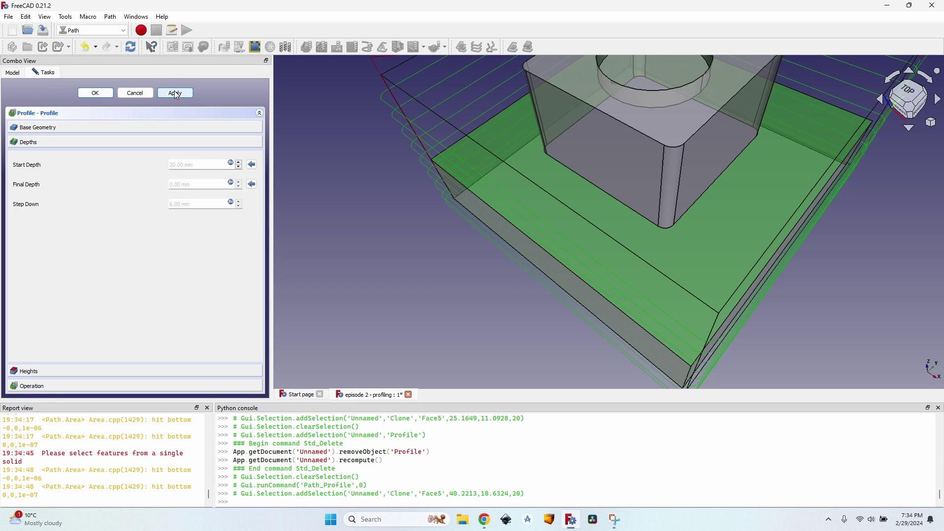
left_click(177, 94)
middle_click_drag(600, 261, 446, 219)
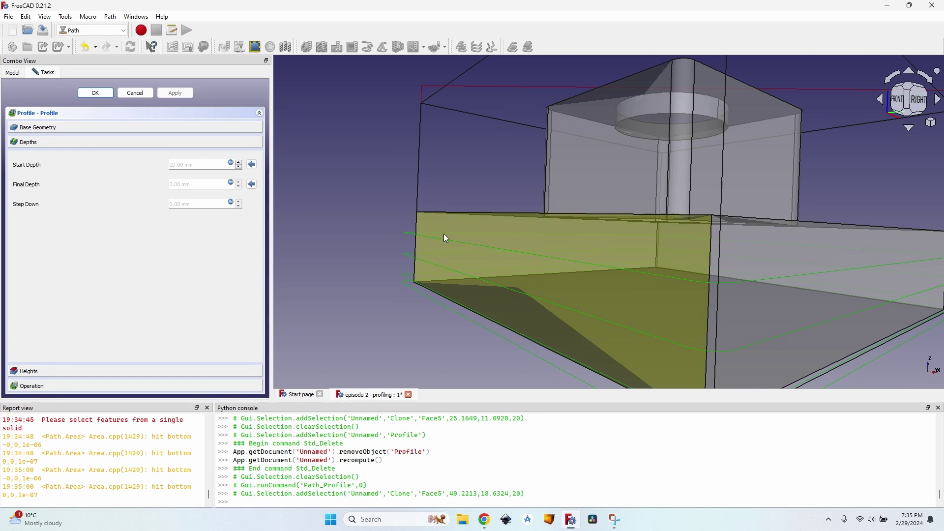
Set the step down formula to OpToolDiameter/3 and recalculate the toolpath.
left_click(233, 202)
left_click(223, 219)
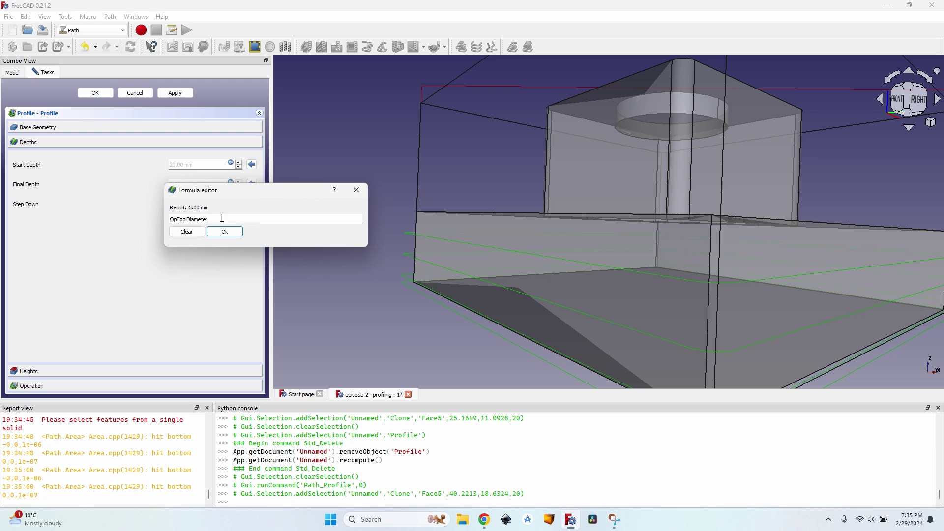
type("/3")
key("Return")
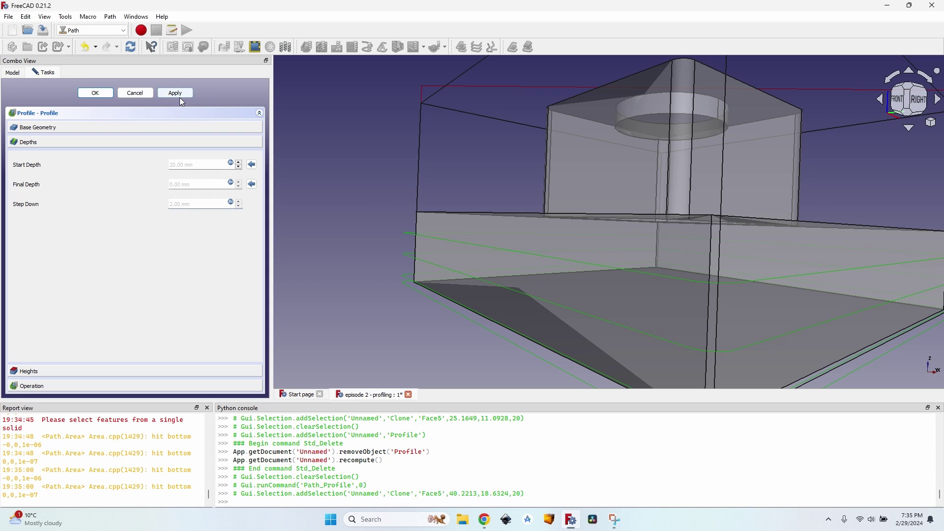
left_click(180, 96)
scroll(418, 160, "down", 3)
middle_click_drag(539, 140, 559, 163)
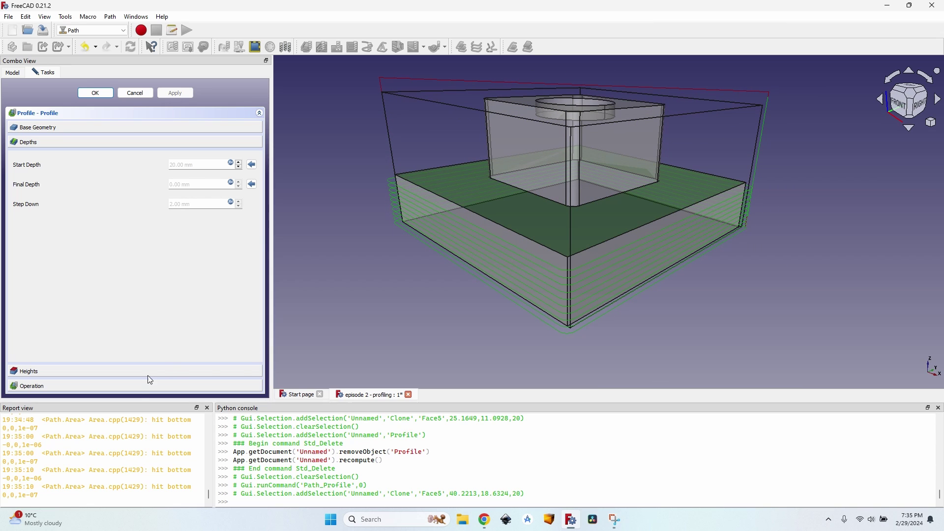
Set the profile's cutting direction to CCW, recalculate and accept the operation, and inspect the direction of its toolpath.
left_click(136, 386)
scroll(457, 226, "up", 2)
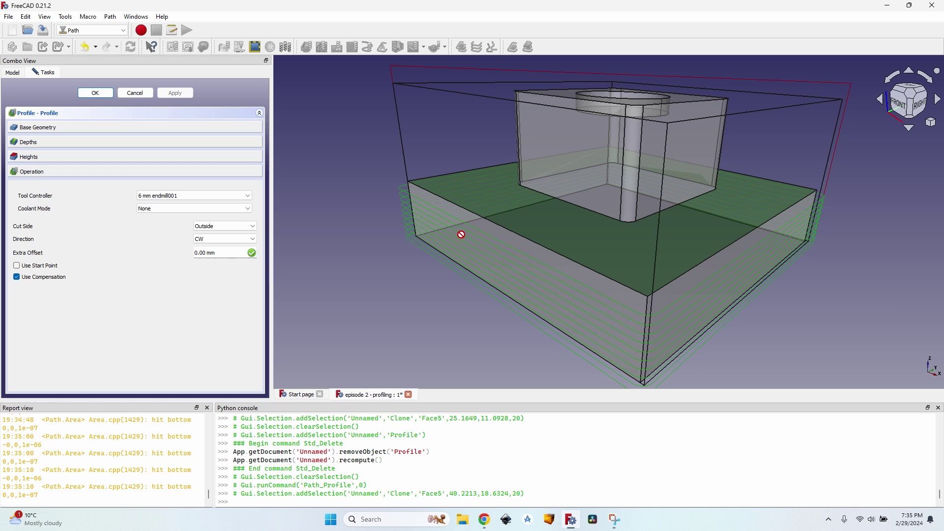
left_click(231, 241)
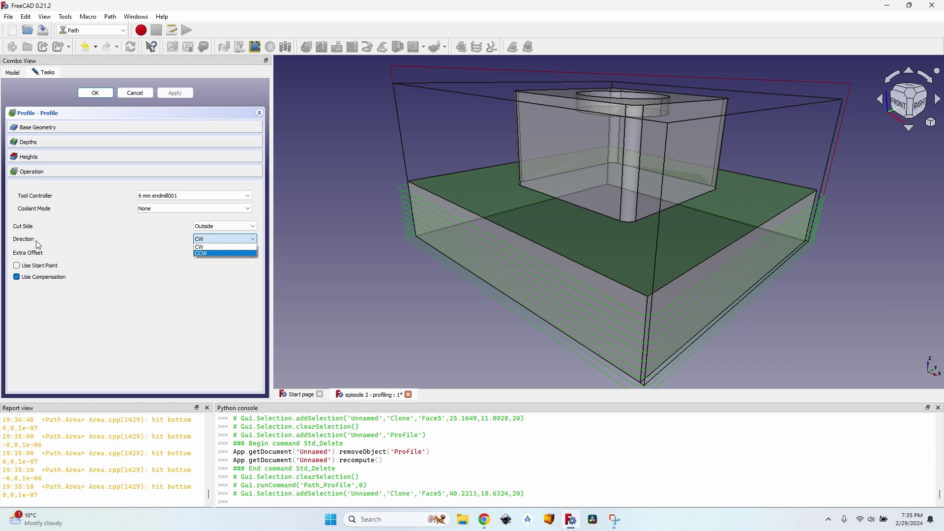
left_click(211, 254)
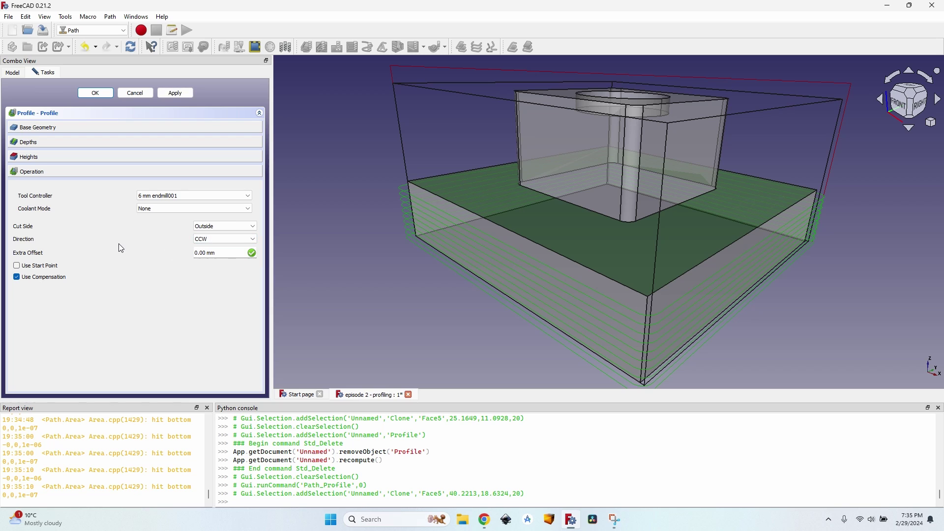
left_click(177, 96)
left_click(95, 93)
left_click(83, 162)
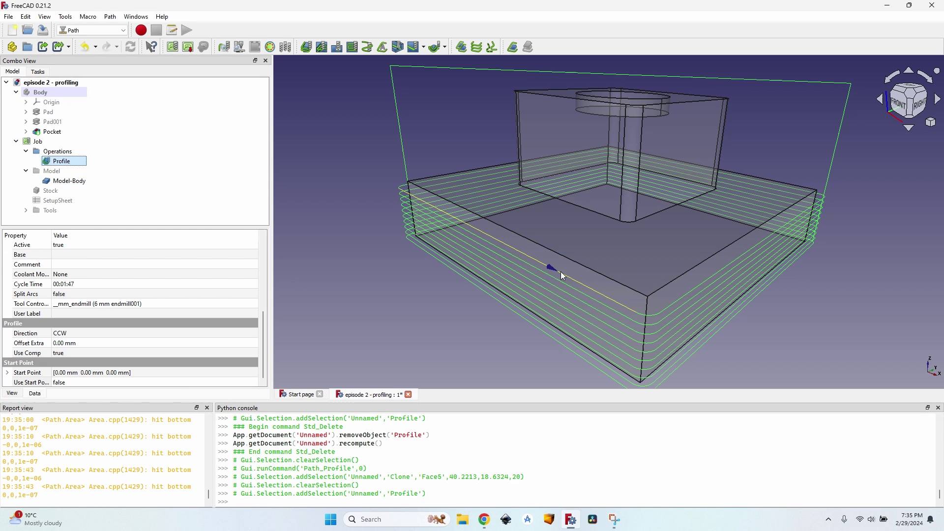
middle_click_drag(767, 166, 695, 162)
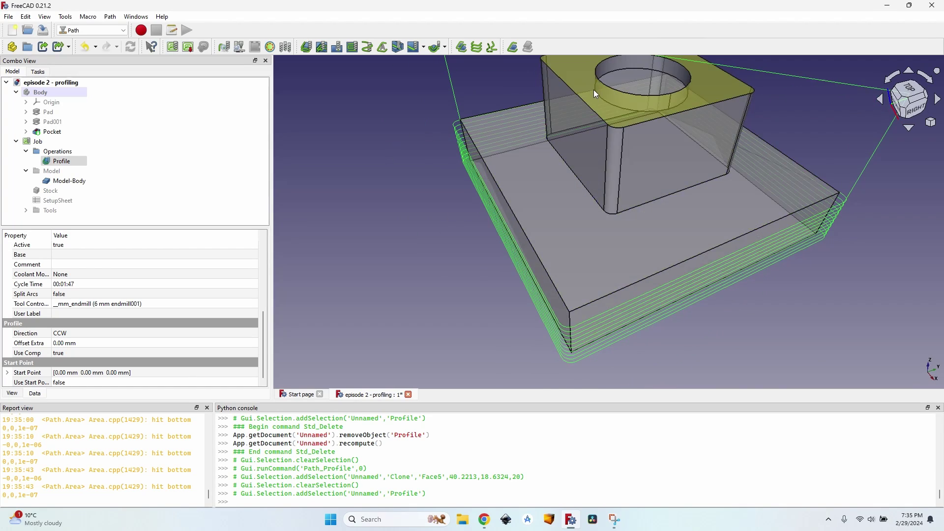
Create a Profile operation on the upper block's top face and calculate its toolpath.
middle_click_drag(593, 90, 565, 178)
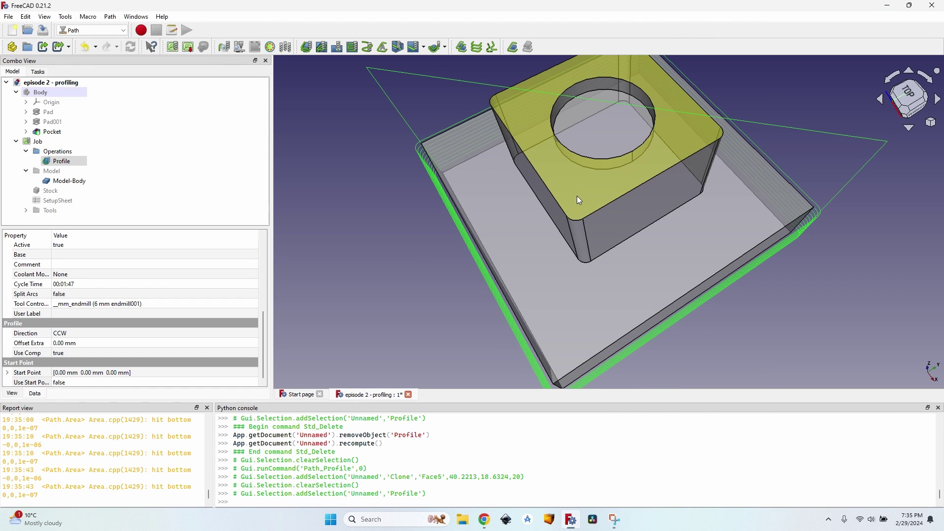
left_click(577, 197)
left_click(311, 50)
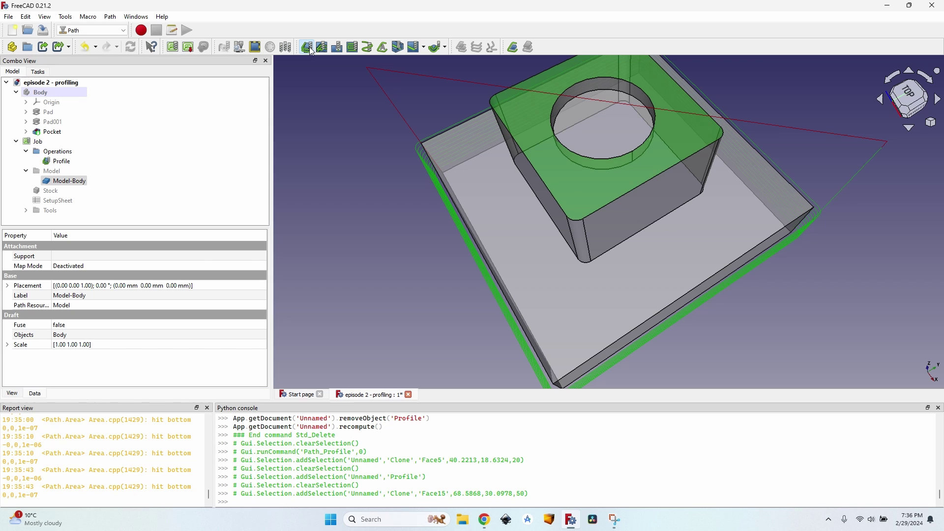
left_click(173, 93)
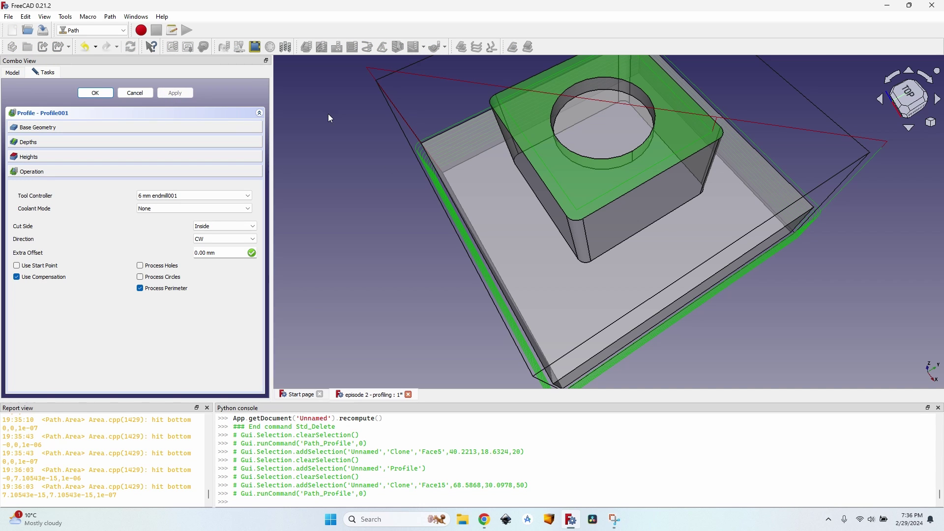
middle_click_drag(535, 204, 585, 160)
middle_click_drag(573, 97, 548, 122)
left_click(737, 163)
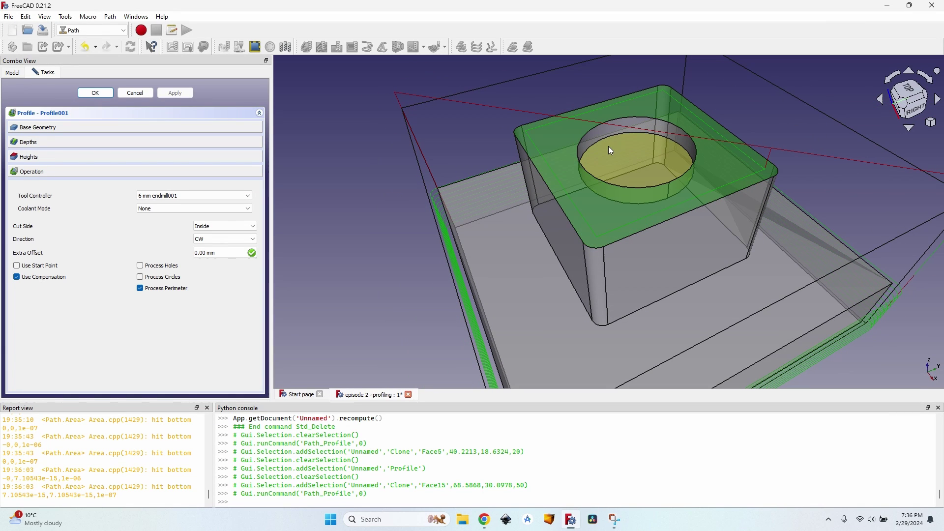
middle_click_drag(596, 152, 594, 157)
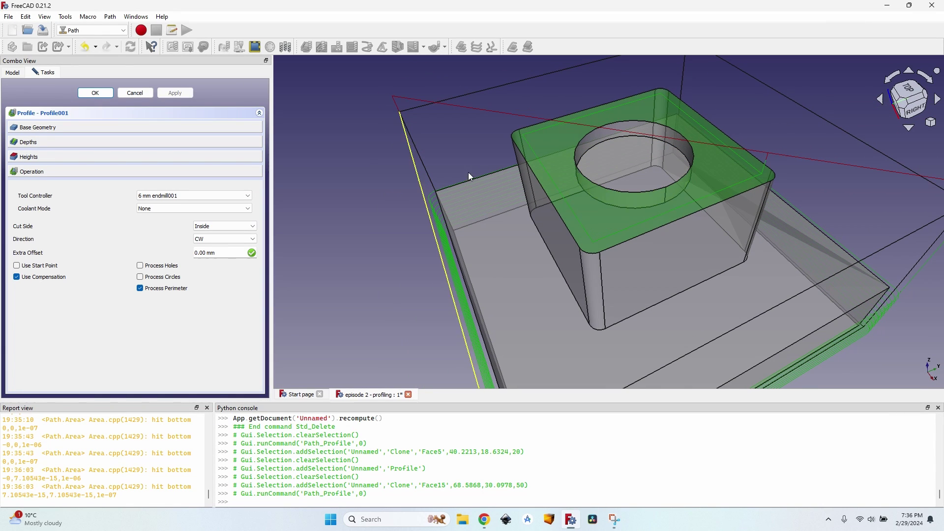
Set the block profile's cut side to Outside and recalculate the toolpath.
left_click(231, 226)
left_click(215, 236)
left_click(177, 93)
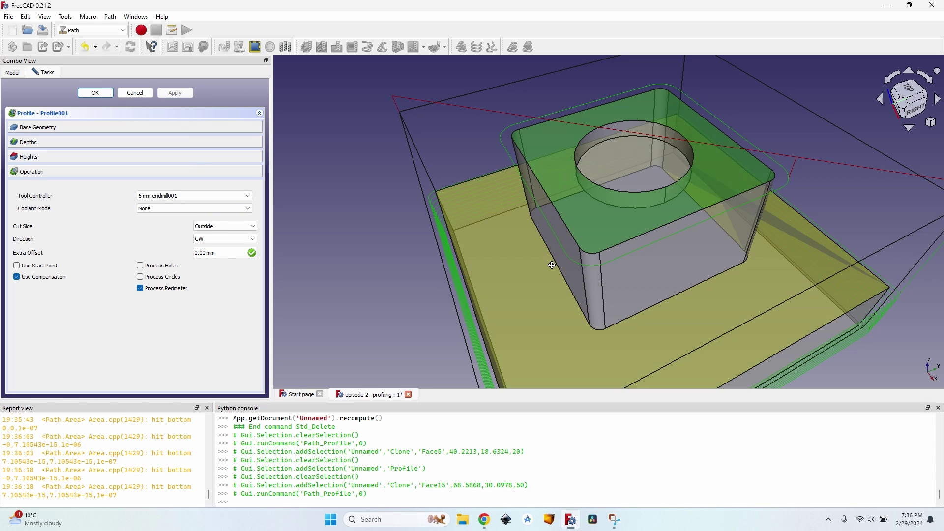
mouse_move(547, 225)
middle_mouse_down()
mouse_move(581, 200)
mouse_move(565, 230)
middle_mouse_up()
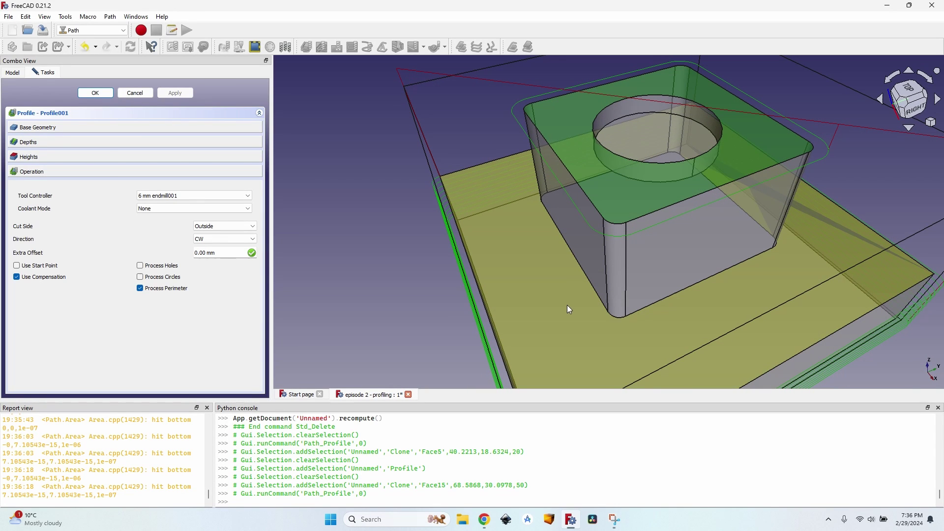
Set the block profile's final depth to 20 mm from the base plate's upper face and its step down formula to OpToolDiameter/3.
left_click(49, 143)
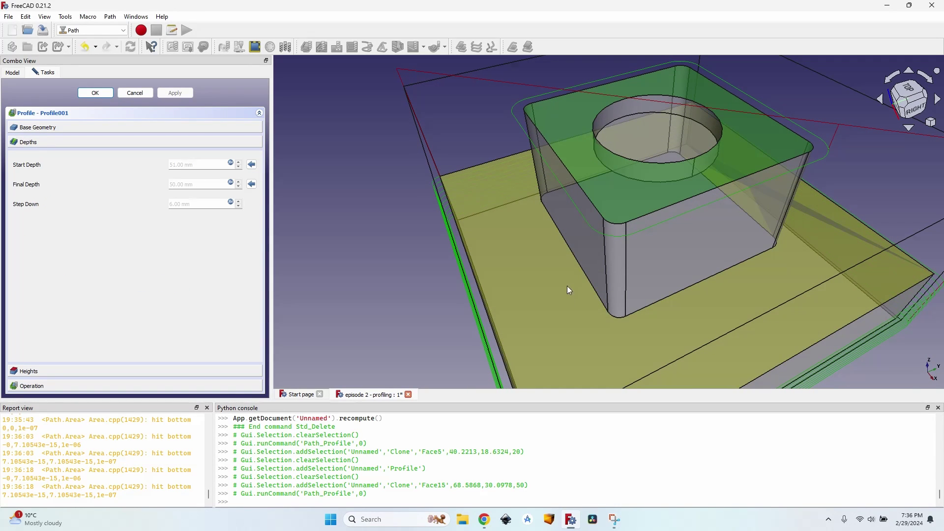
left_click(550, 285)
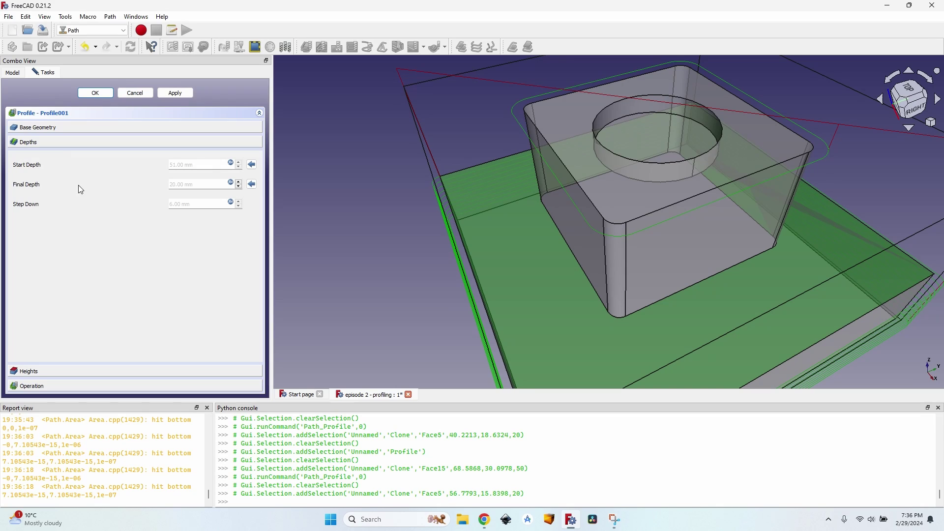
left_click(231, 203)
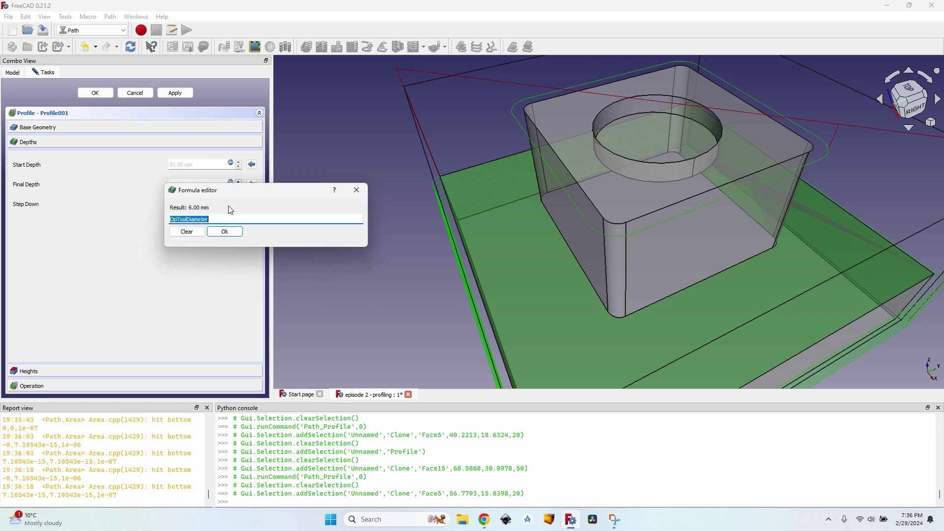
left_click(234, 221)
type("/3")
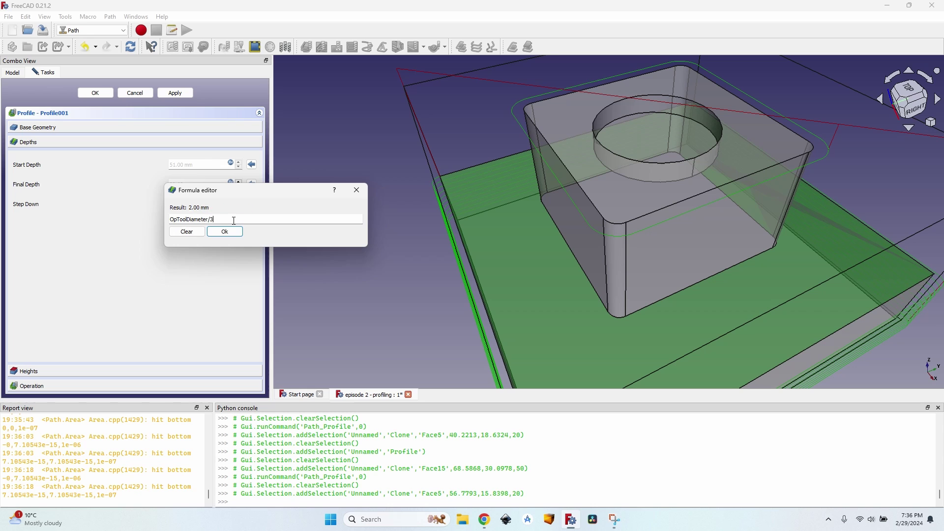
left_click(226, 231)
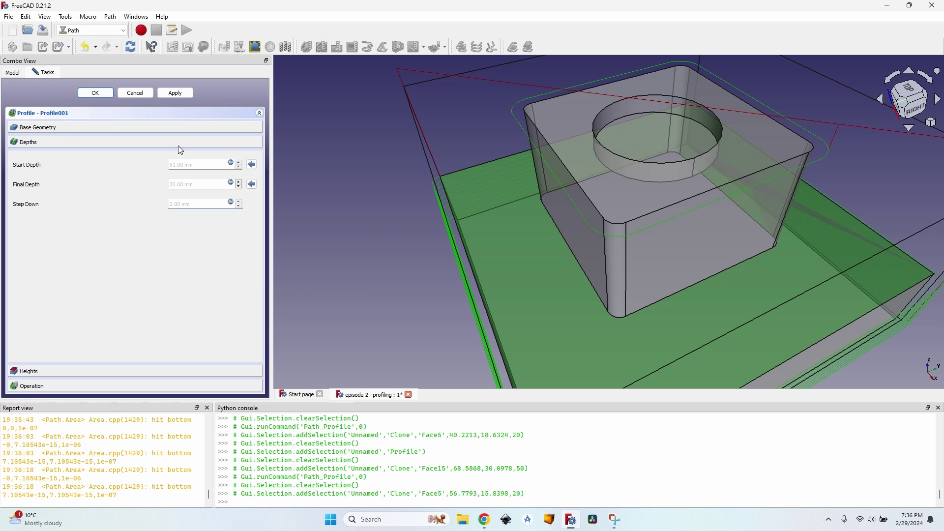
Recalculate the block profile's toolpath, inspect its passes and accept the operation.
left_click(178, 92)
middle_click_drag(600, 287, 629, 158)
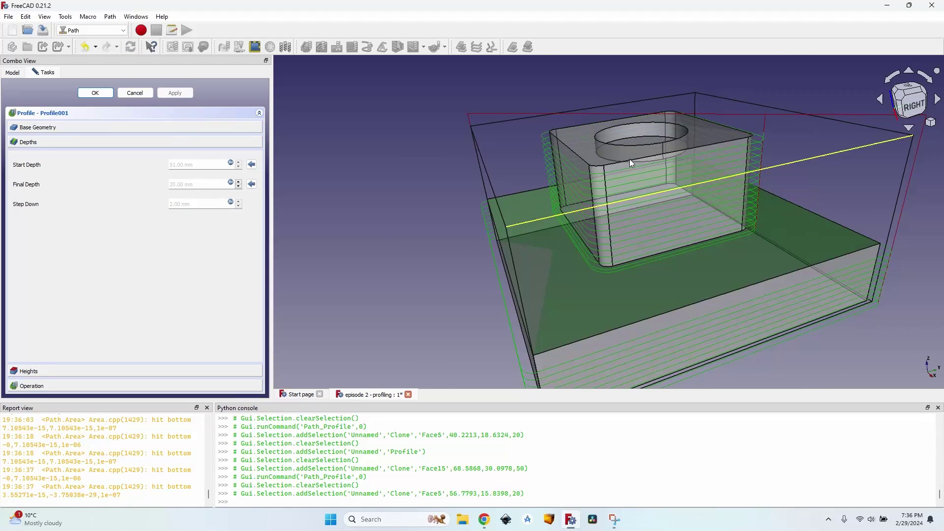
middle_click_drag(434, 195, 530, 273)
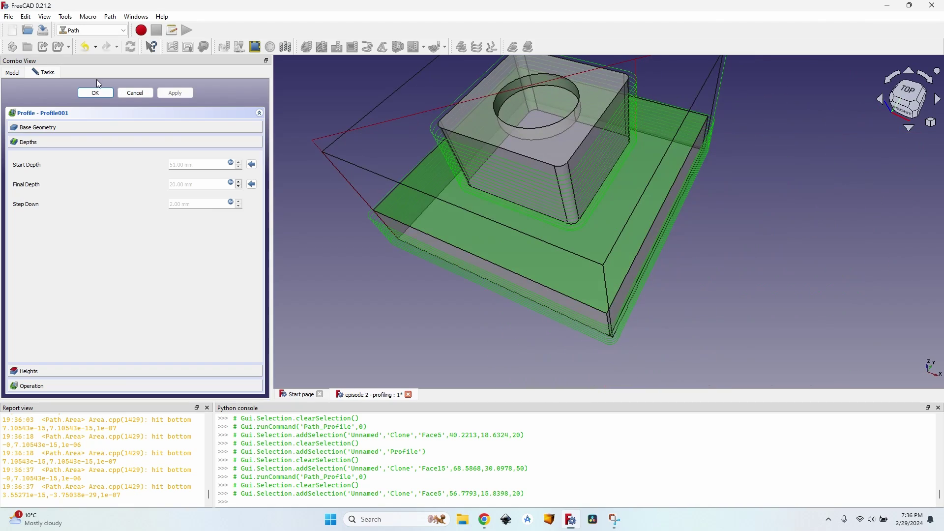
left_click(95, 93)
Create an inside Profile operation on the circular pocket's floor face and calculate its toolpath.
middle_click_drag(540, 80, 725, 203)
scroll(724, 202, "up", 3)
middle_click_drag(688, 255, 545, 236)
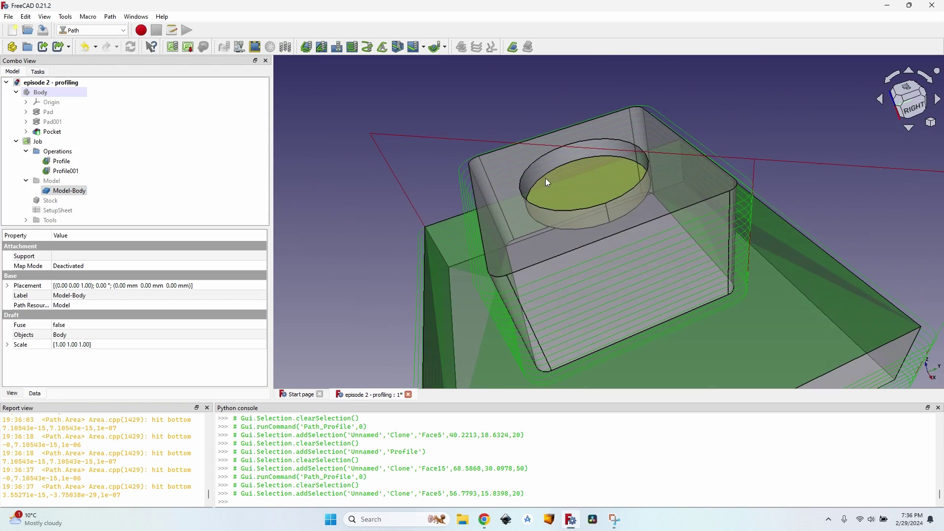
left_click(595, 186)
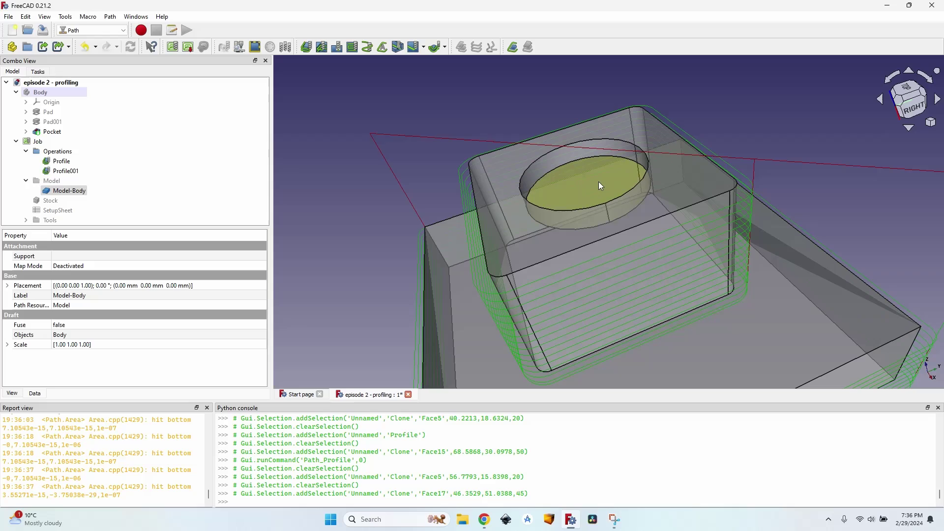
left_click(307, 47)
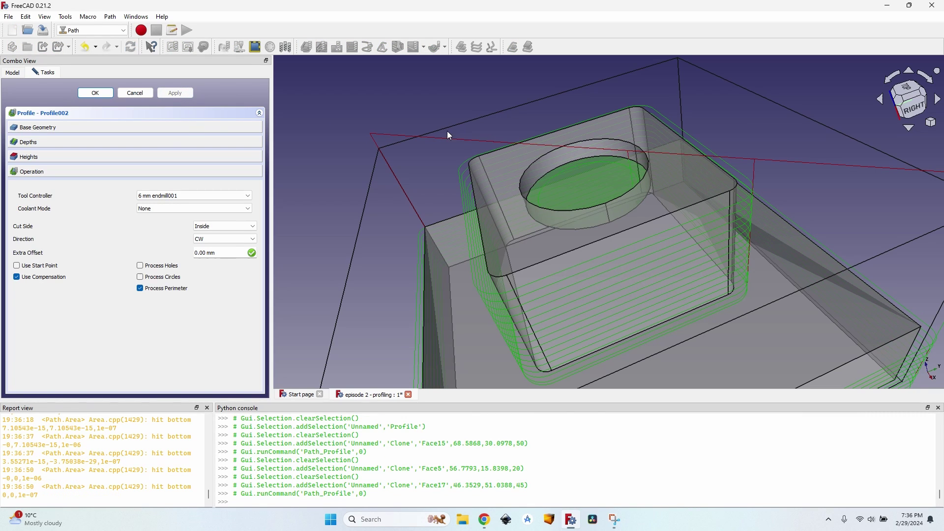
scroll(609, 182, "up", 2)
scroll(526, 143, "up", 3)
middle_click_drag(485, 172, 535, 169)
scroll(535, 201, "down", 3)
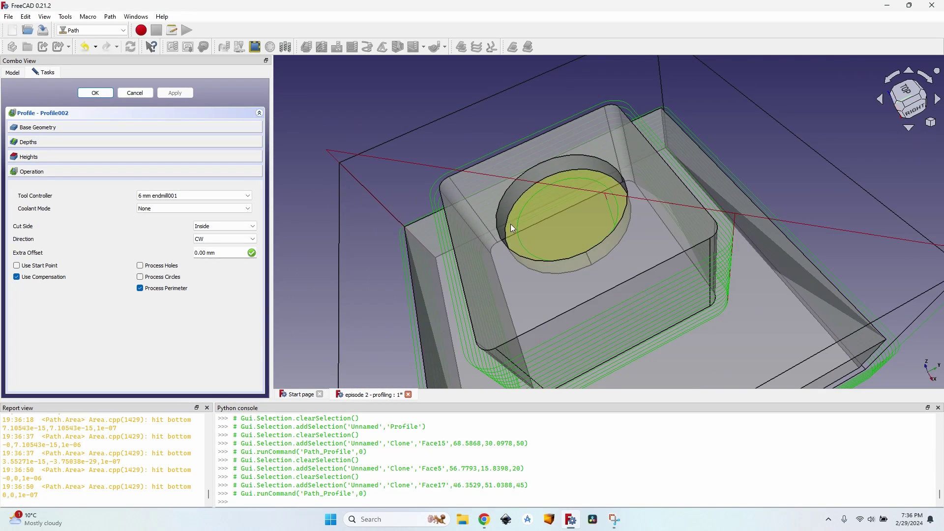
middle_click_drag(515, 221, 509, 210)
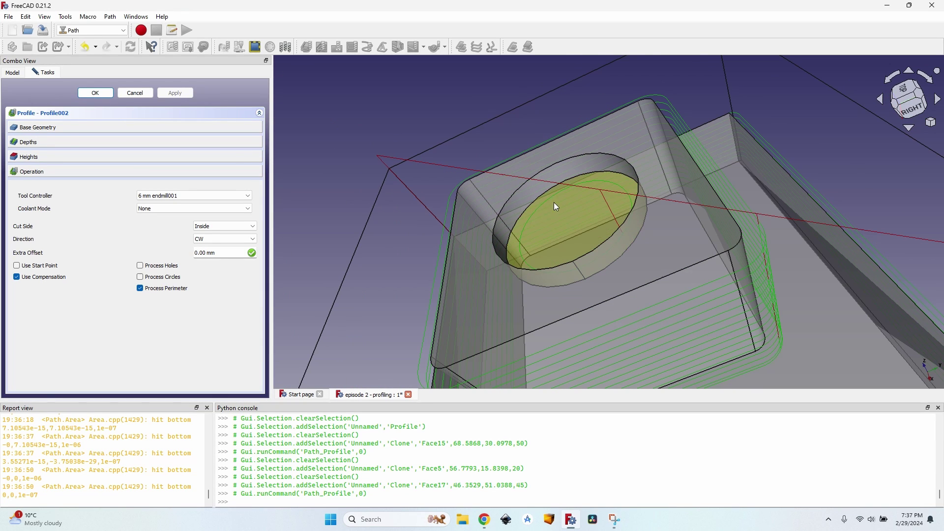
Set the pocket profile's step down formula to OpToolDiameter/3, recalculate the toolpath and accept the operation.
left_click(43, 142)
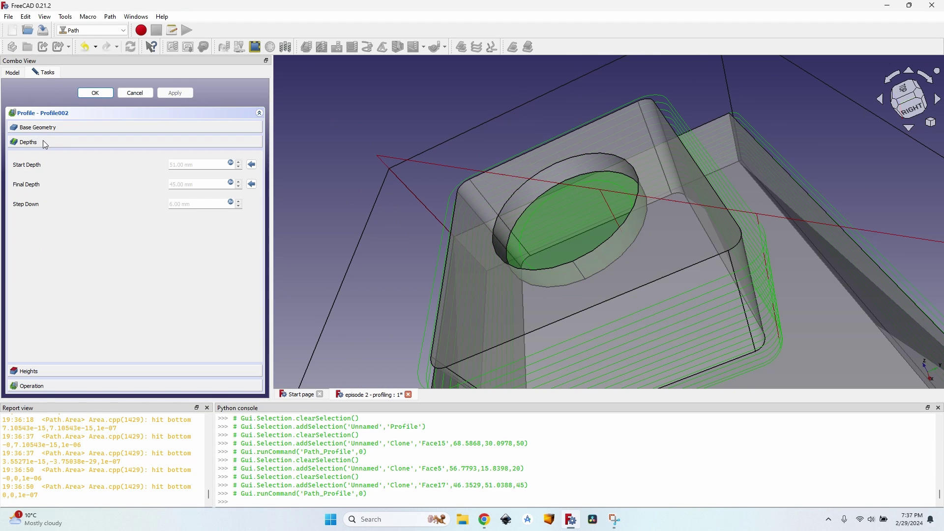
left_click(231, 203)
left_click(219, 219)
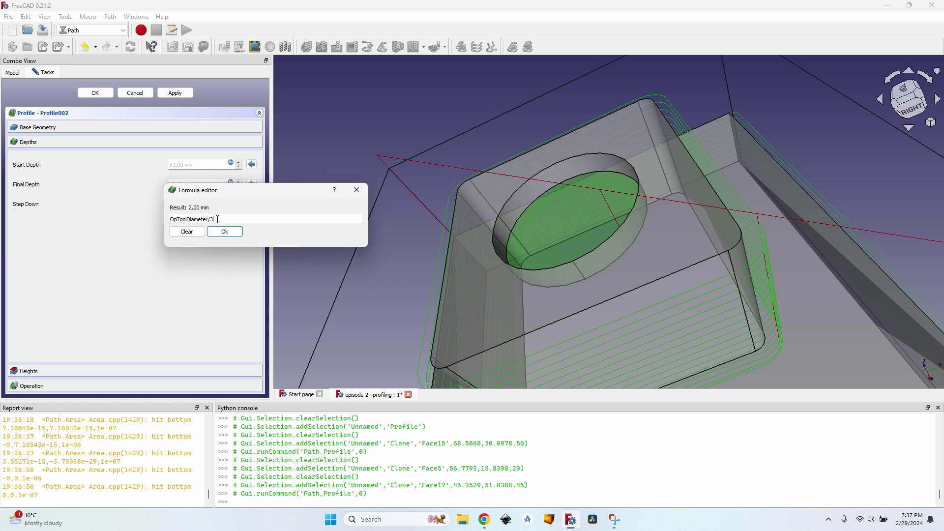
type("/3")
key("Return")
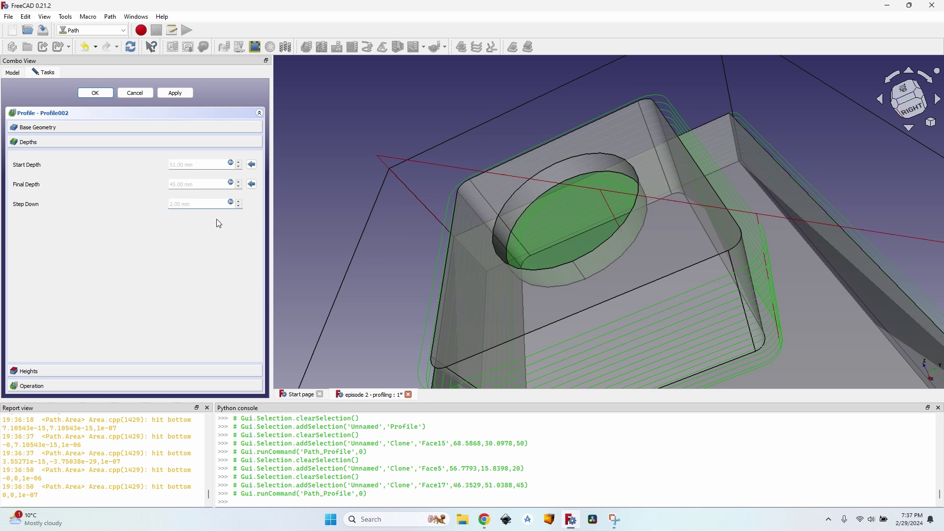
left_click(172, 94)
scroll(529, 232, "up", 6)
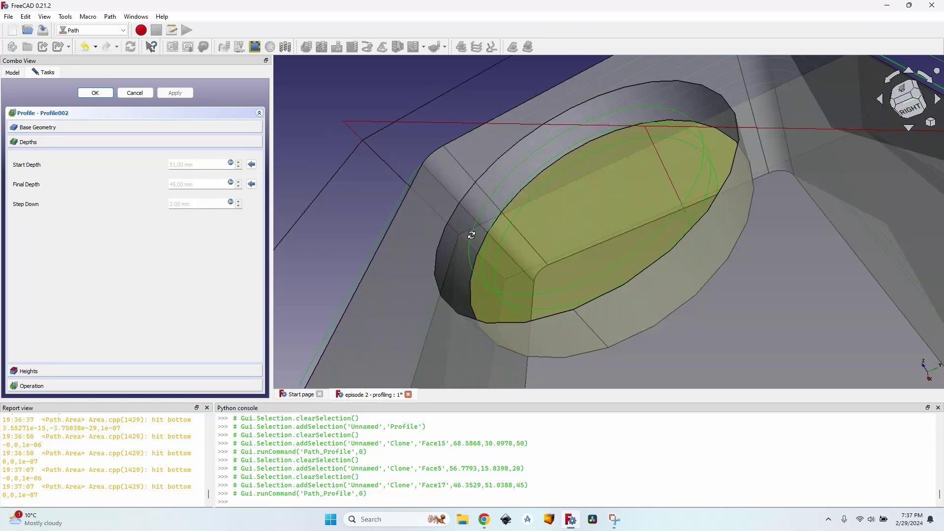
scroll(505, 188, "down", 5)
middle_click_drag(533, 199, 650, 230)
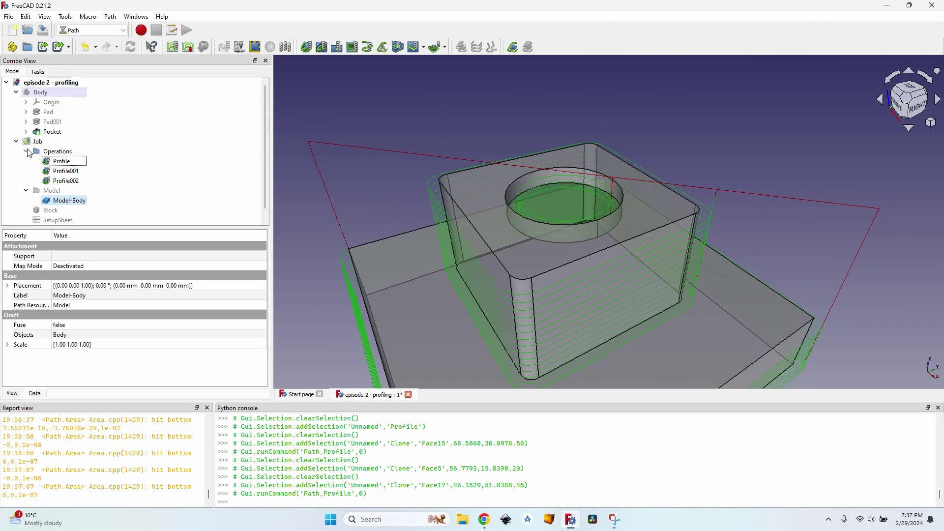
Highlight the first profile's toolpath and examine the toolpaths around the whole part in isometric view.
left_click(60, 161)
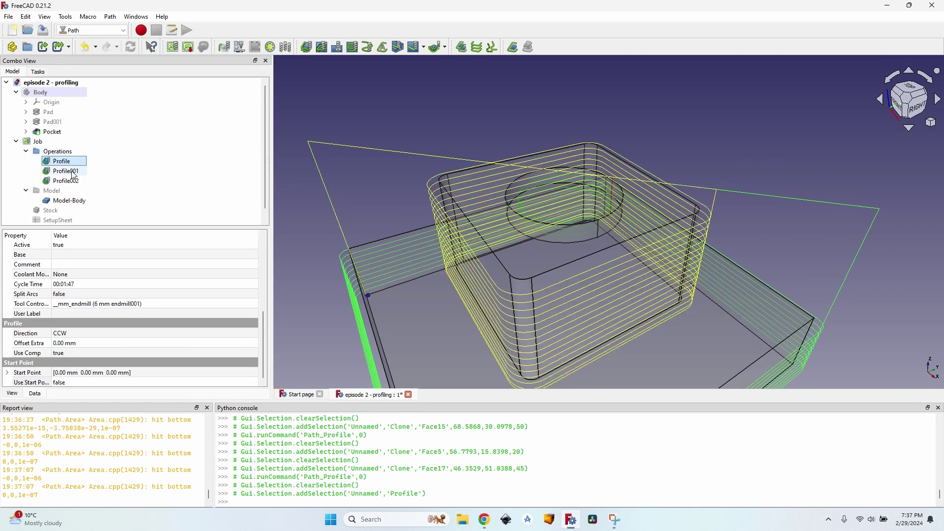
key("0")
left_click(426, 139)
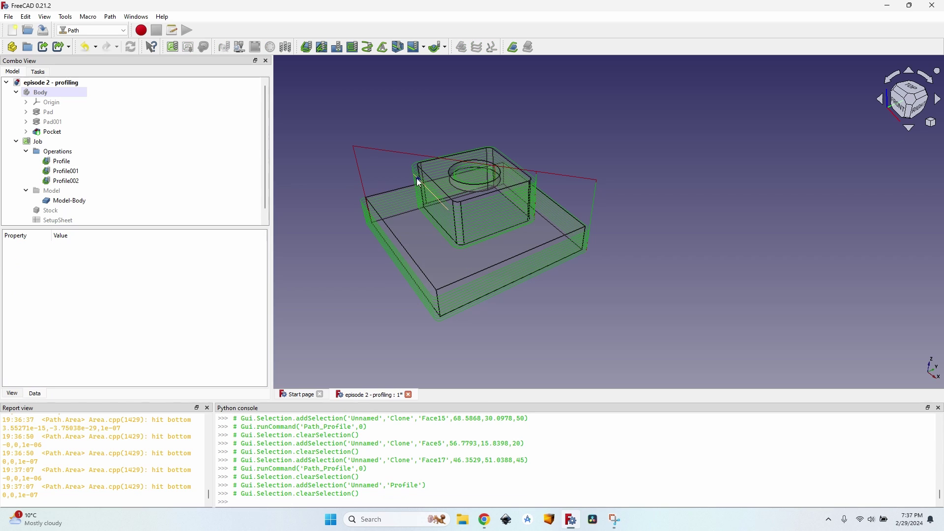
scroll(429, 241, "up", 1)
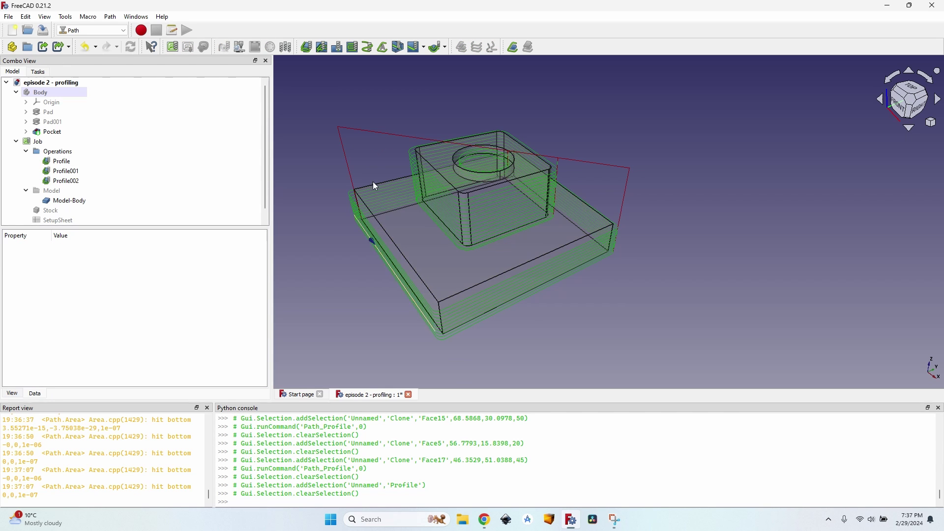
scroll(430, 280, "up", 3)
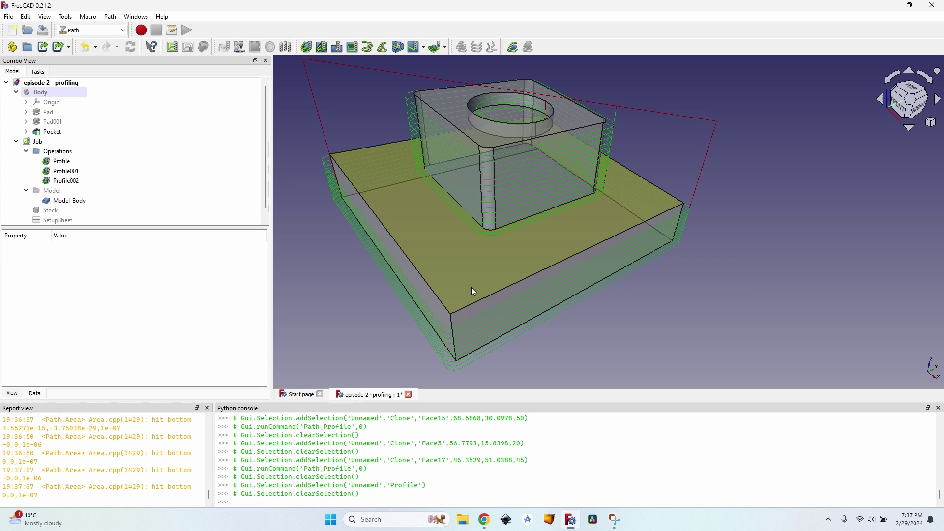
middle_click_drag(471, 287, 536, 250)
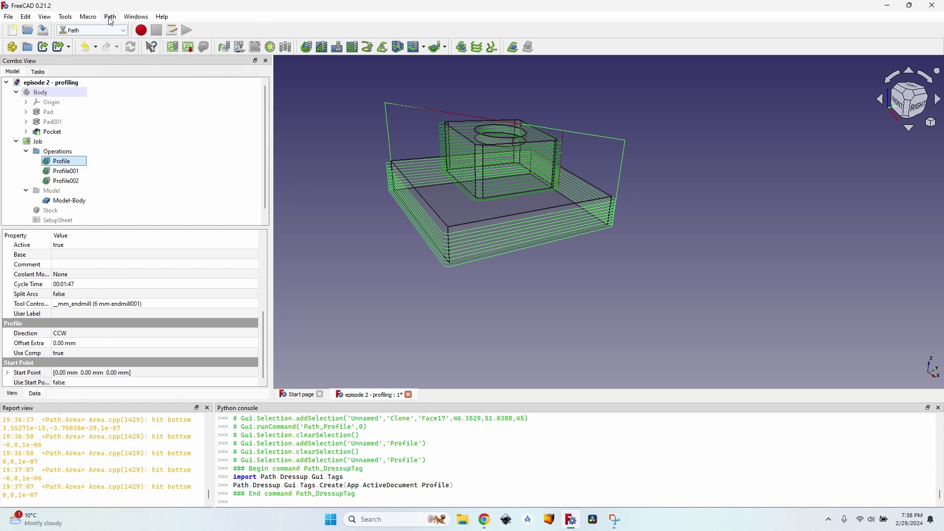
Add a Tag dressup to the base plate's Profile operation and inspect the generated holding tags.
left_click(110, 18)
mouse_move(216, 295)
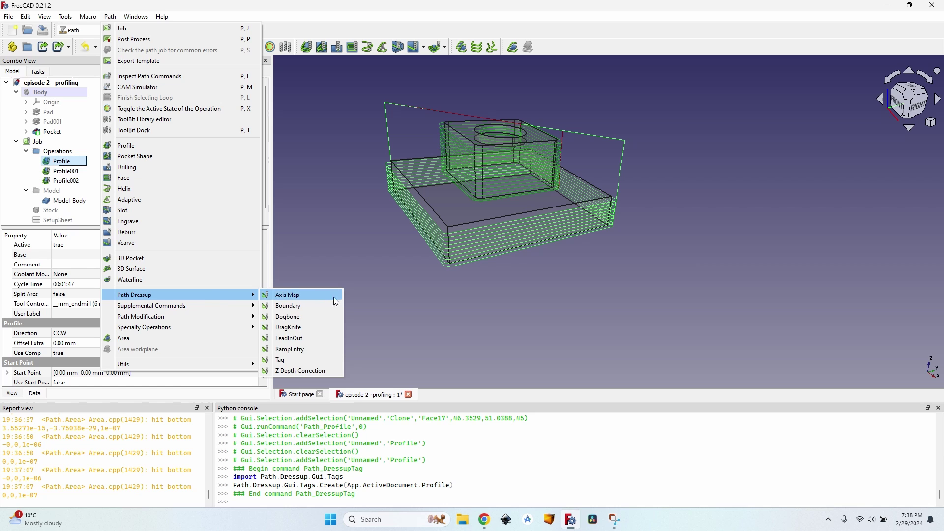
left_click(302, 360)
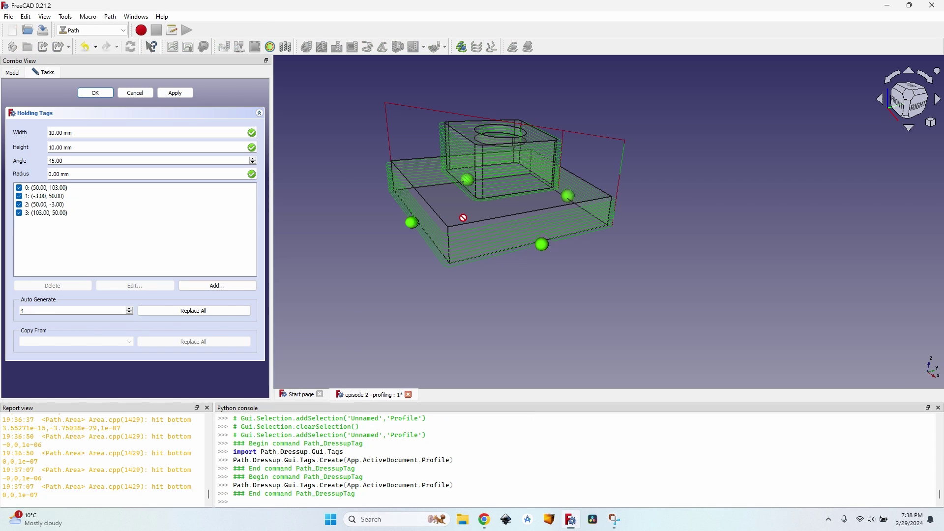
scroll(543, 250, "up", 3)
middle_click_drag(452, 146, 554, 211)
scroll(571, 220, "up", 2)
scroll(600, 272, "down", 3)
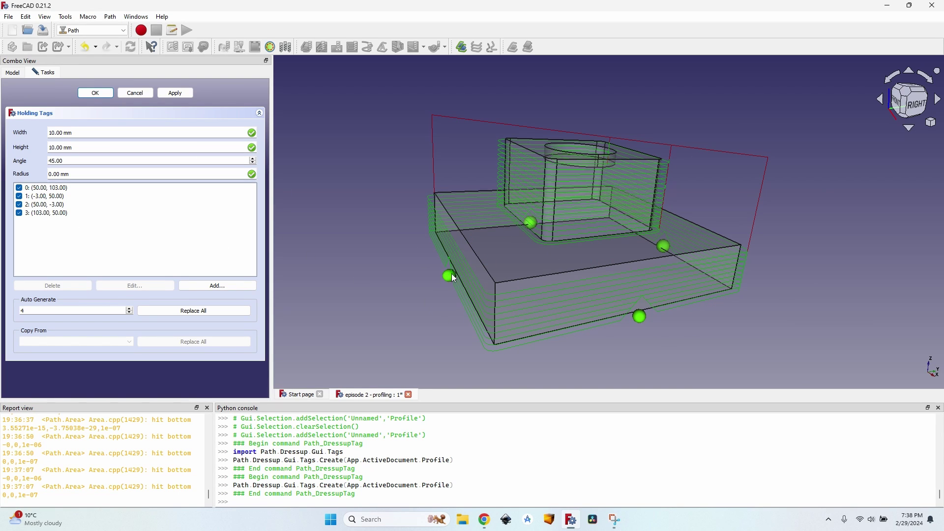
Select holding tags 3 and 1 in turn, and tag 3 again, to locate them on the toolpath.
left_click(54, 213)
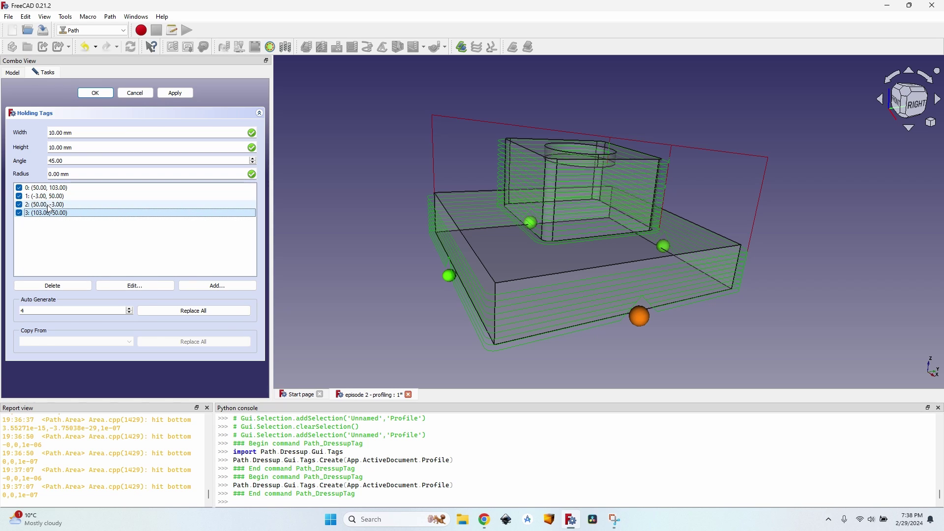
left_click(71, 197)
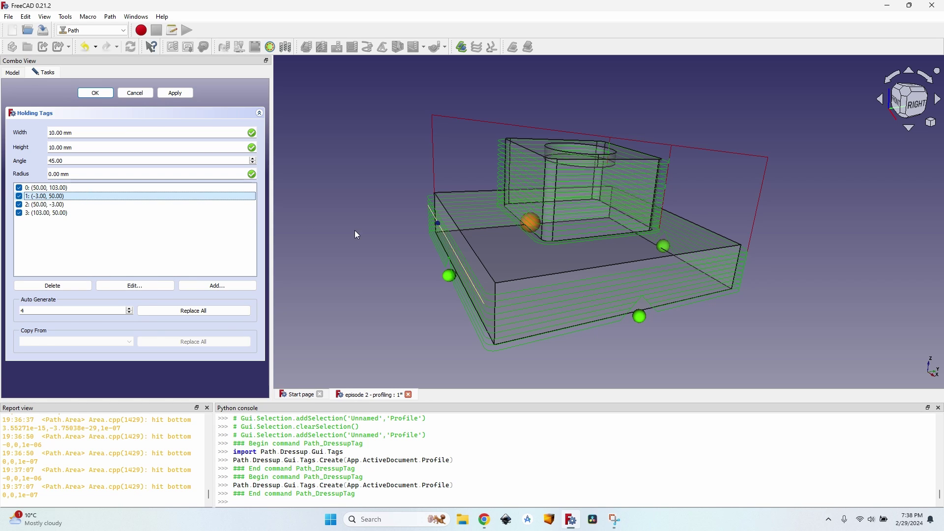
left_click(64, 215)
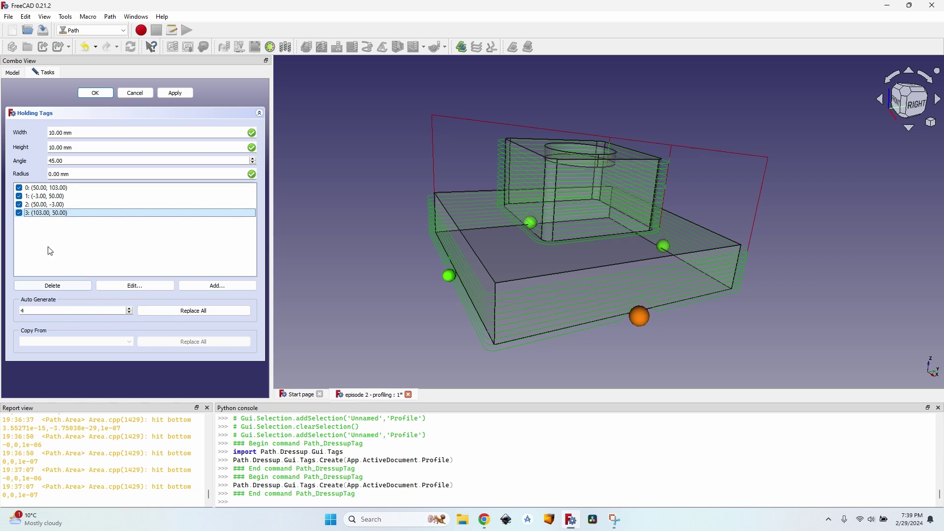
Delete holding tag 3 from the base profile, apply the change and inspect the toolpath along that side.
left_click(62, 287)
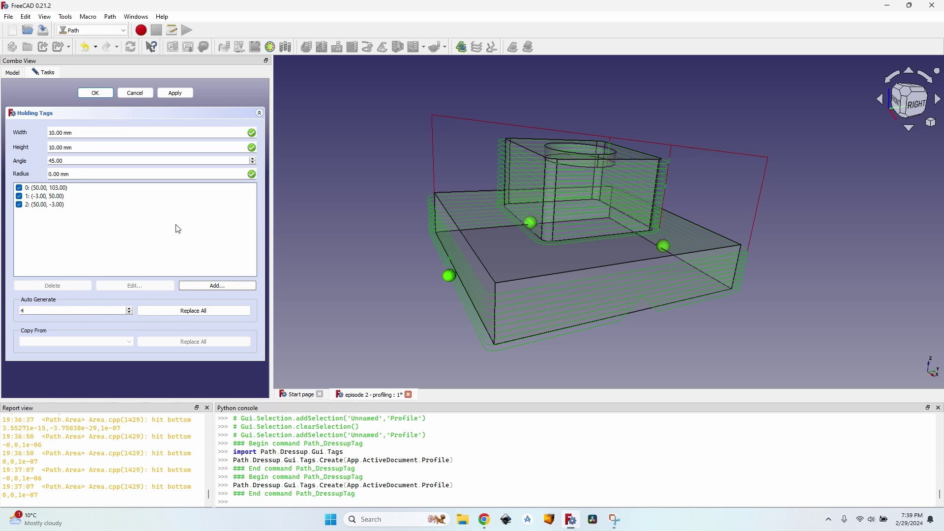
left_click(175, 93)
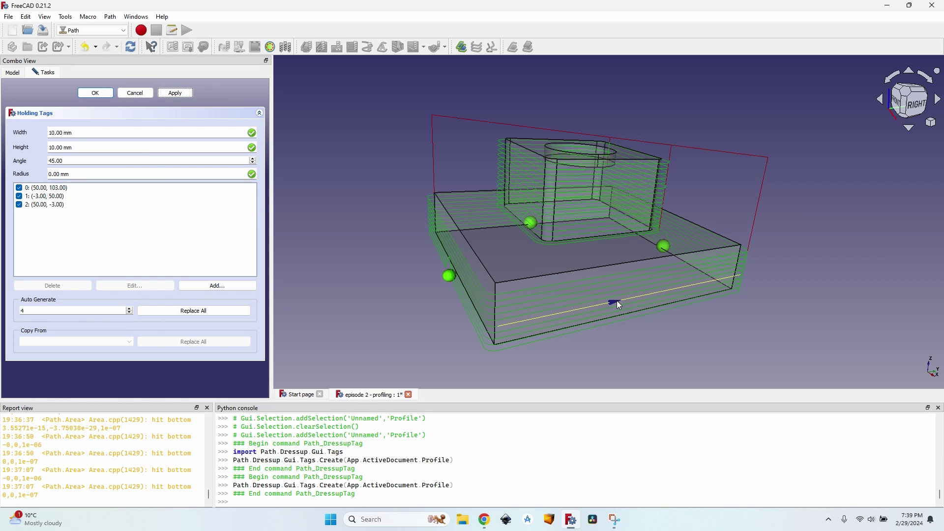
scroll(643, 329, "up", 4)
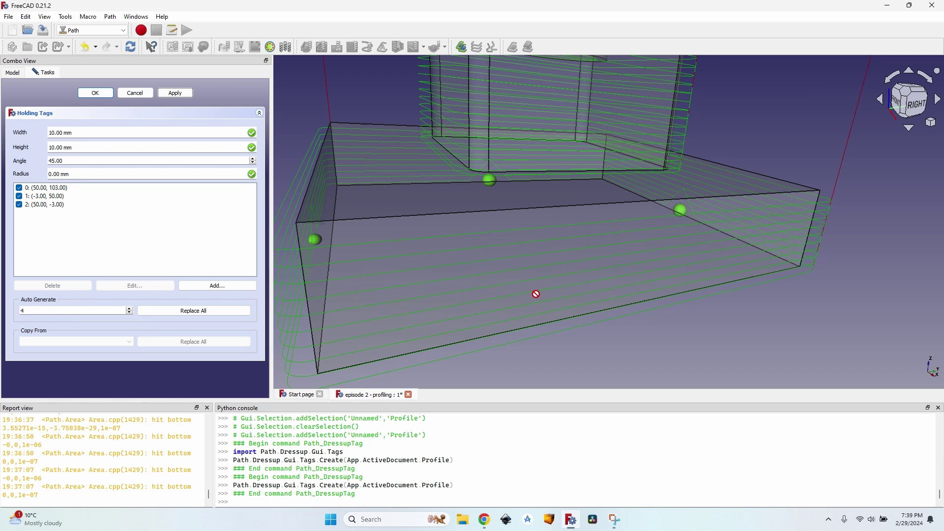
scroll(535, 295, "down", 3)
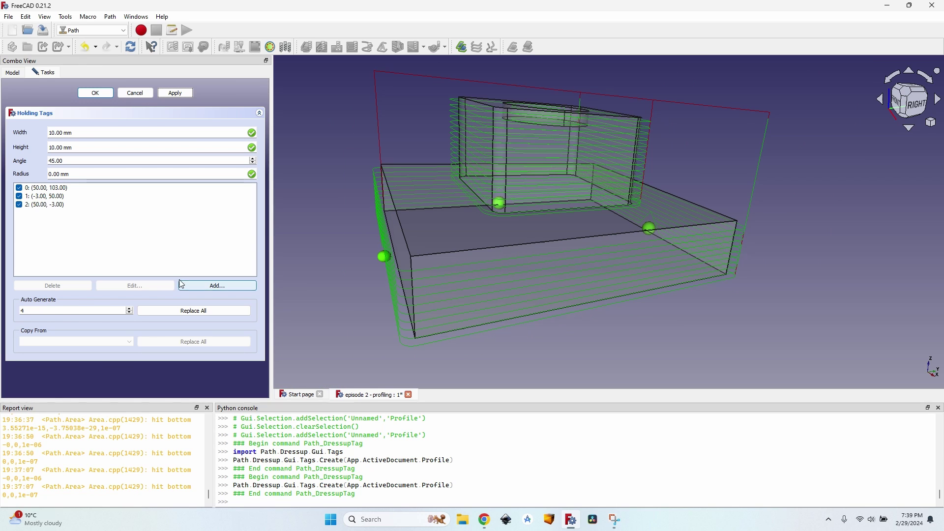
Add a holding tag near the middle of the untagged base side, at about X 103.00 mm, Y 46.57 mm.
left_click(215, 288)
left_click(602, 310)
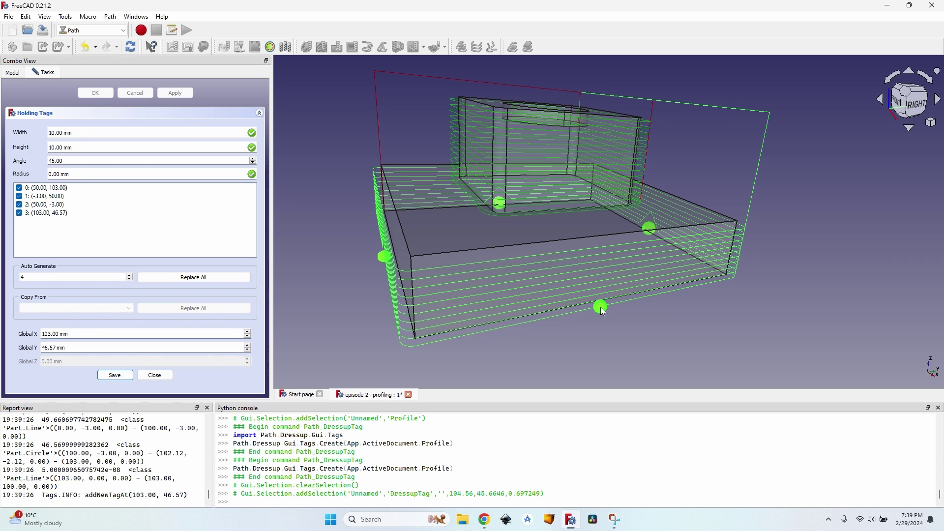
left_click(116, 374)
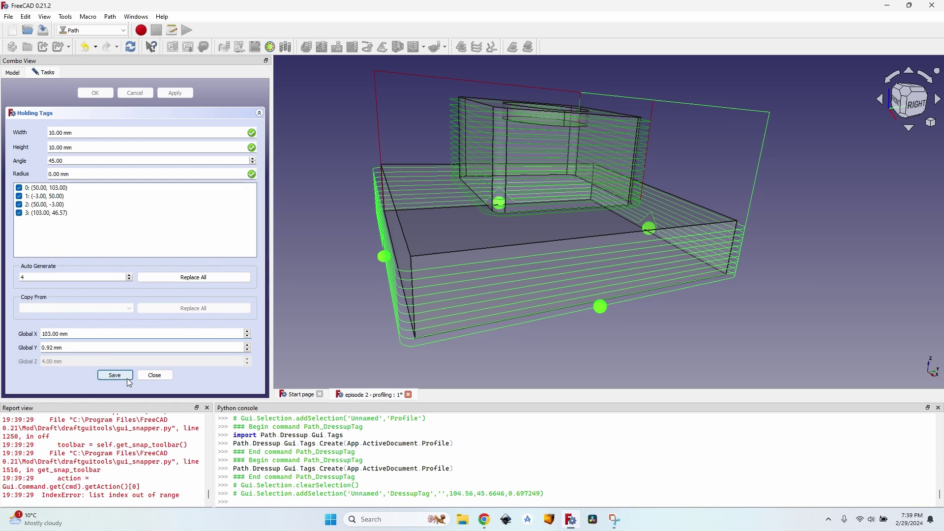
left_click(116, 374)
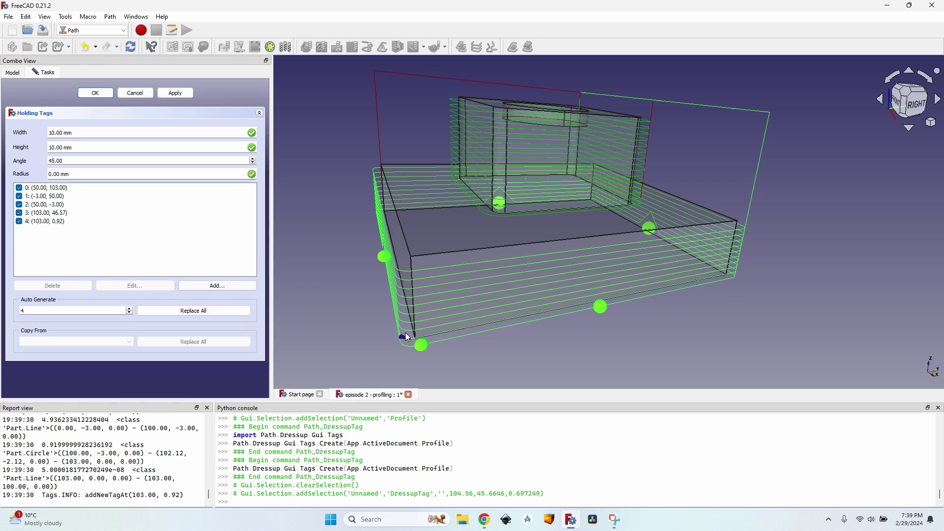
Delete the extra holding tag 4 near the base corner and apply the tag changes to the toolpath.
left_click(65, 224)
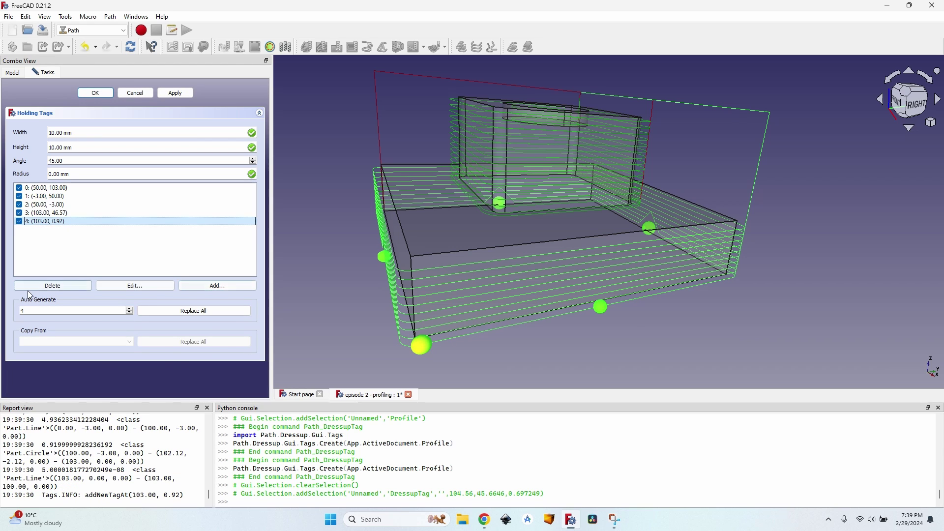
left_click(54, 288)
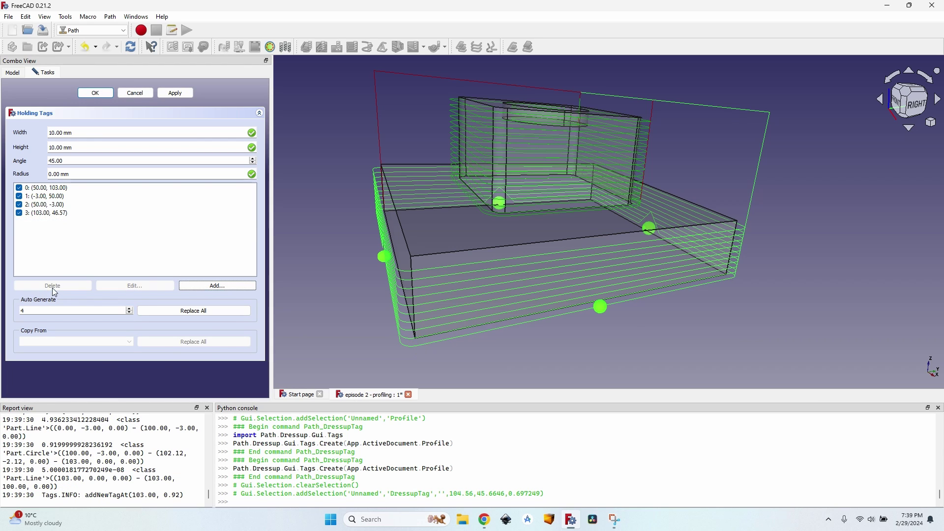
left_click(175, 93)
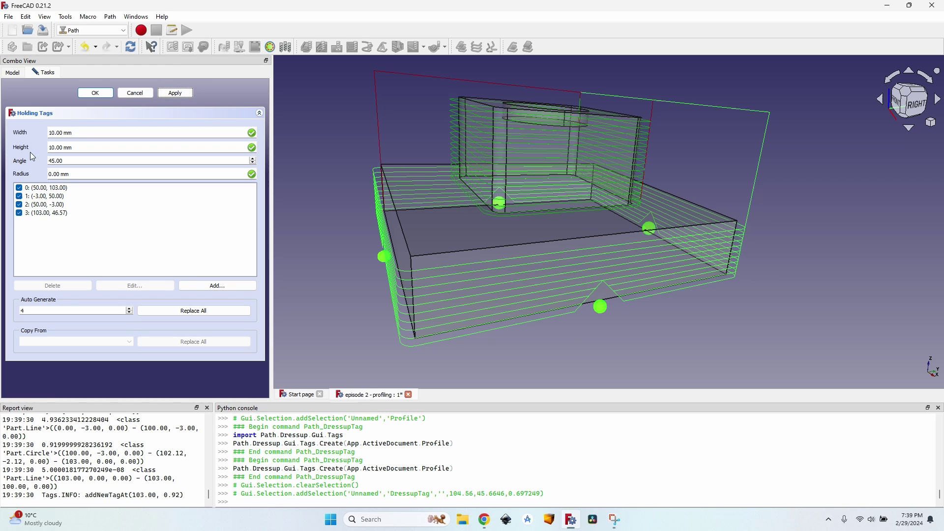
Set the holding tags' angle to 65 degrees and their height to 6 mm, applying the changes.
left_click(63, 160)
type("65")
key("Return")
left_click(89, 147)
type("3")
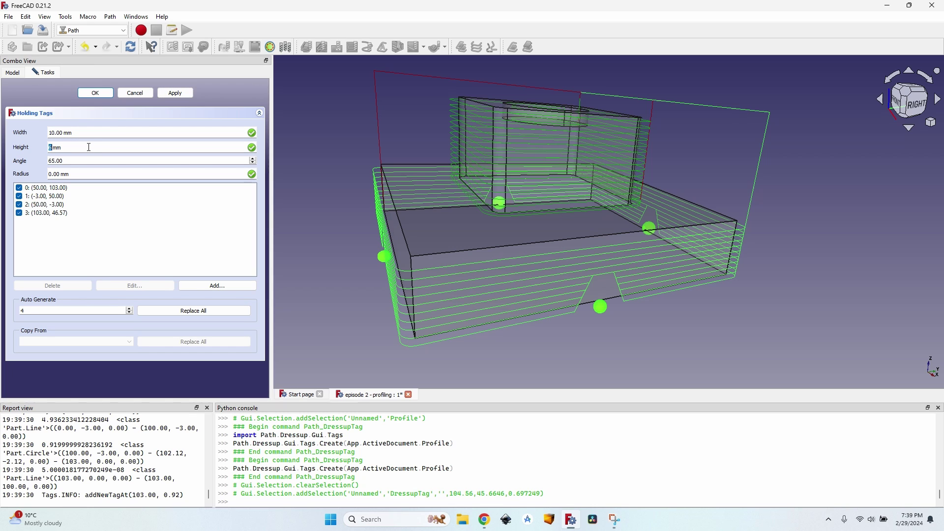
type("6")
left_click(176, 93)
Set the holding tags' width to 17 mm, apply it and accept the Tag dressup.
left_click(63, 132)
type("16")
scroll(66, 137, "up", 1)
left_click(180, 94)
left_click(90, 92)
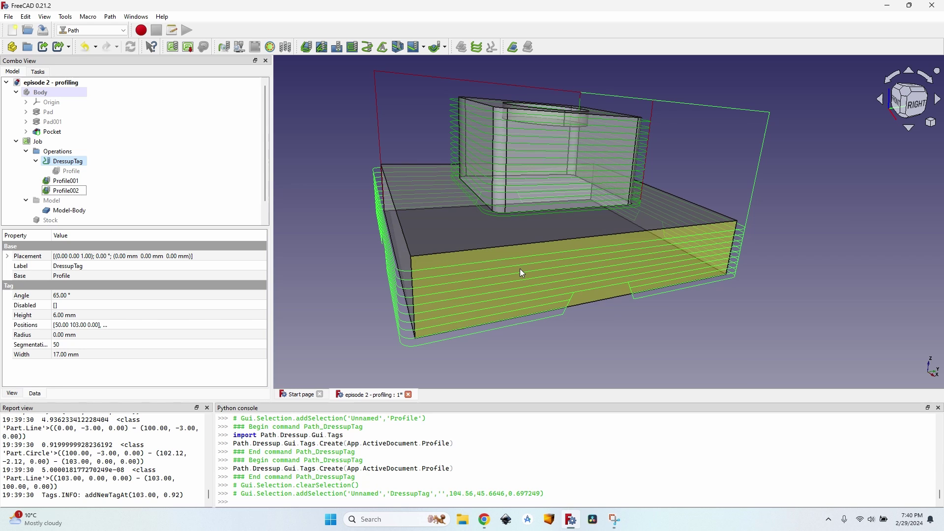
Save the document and inspect the tagged base toolpath from a higher viewpoint.
middle_click_drag(522, 273, 492, 244)
key("ctrl+s")
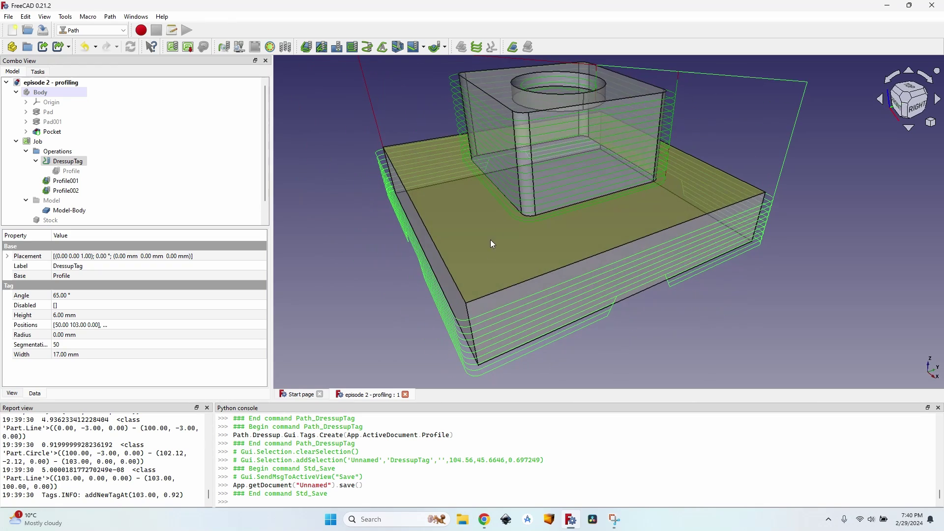
scroll(566, 217, "down", 3)
middle_click_drag(602, 257, 442, 201)
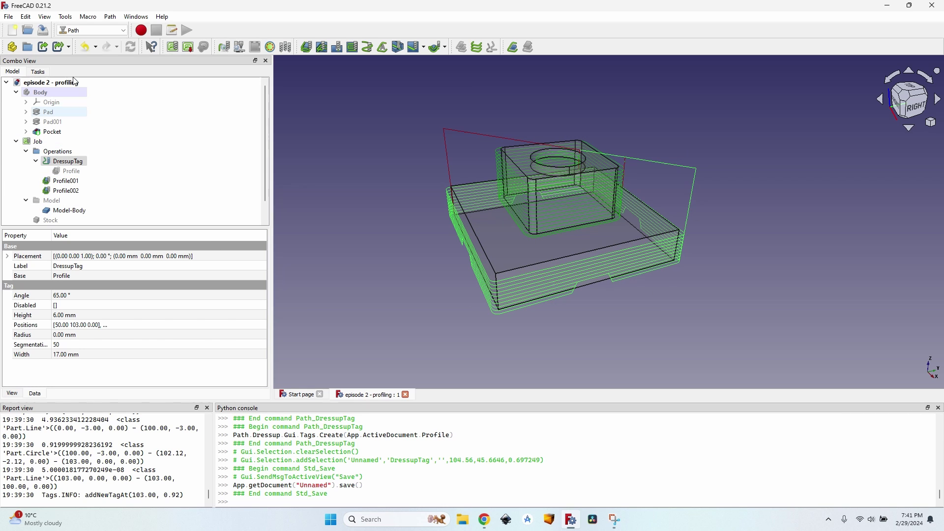
left_click(609, 522)
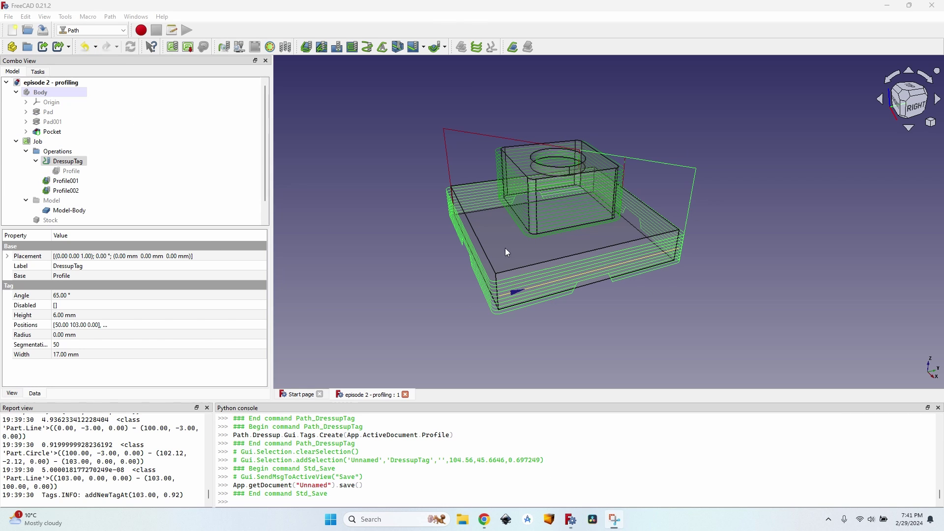